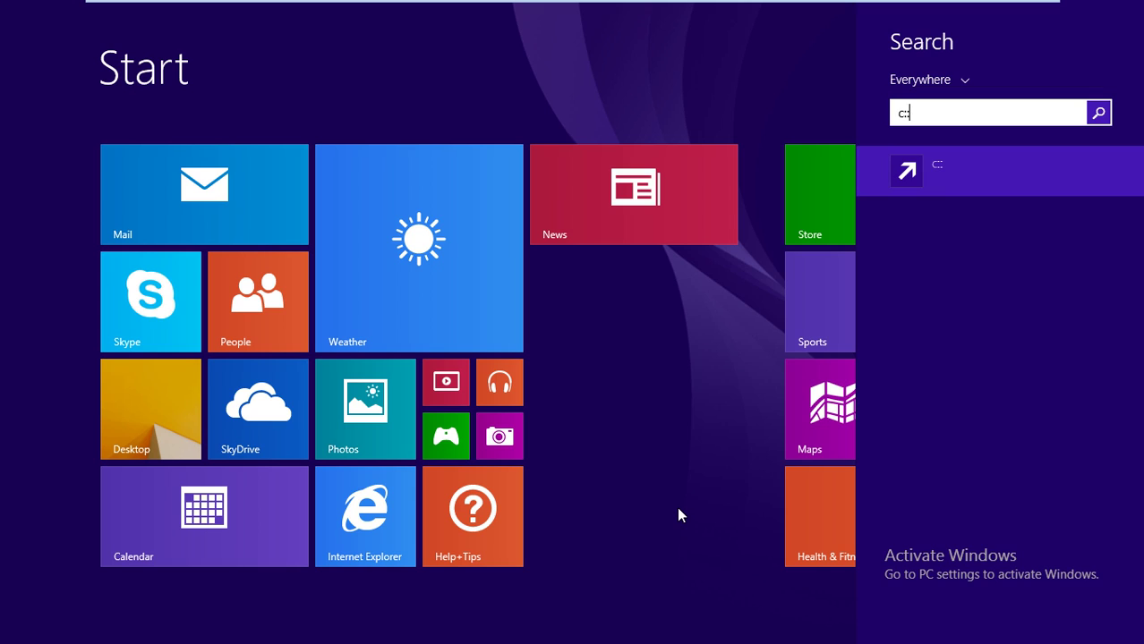
- Open the folder C:\Windows\System32\drivers\etc from the Start screen search
text(\)
key(BackSpace)
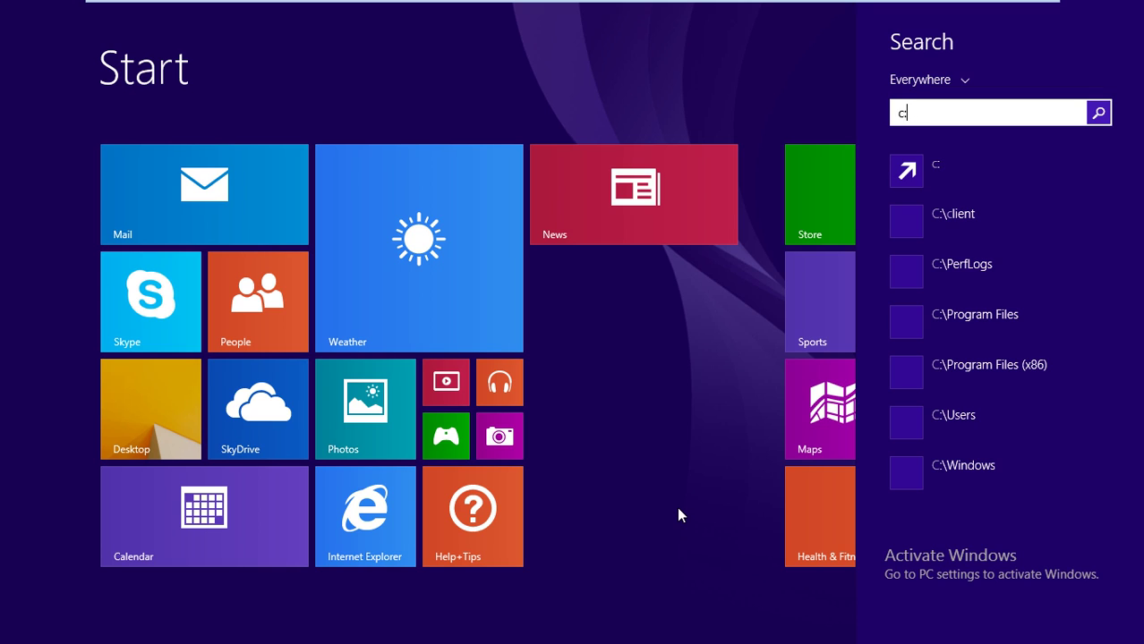
text(\wi)
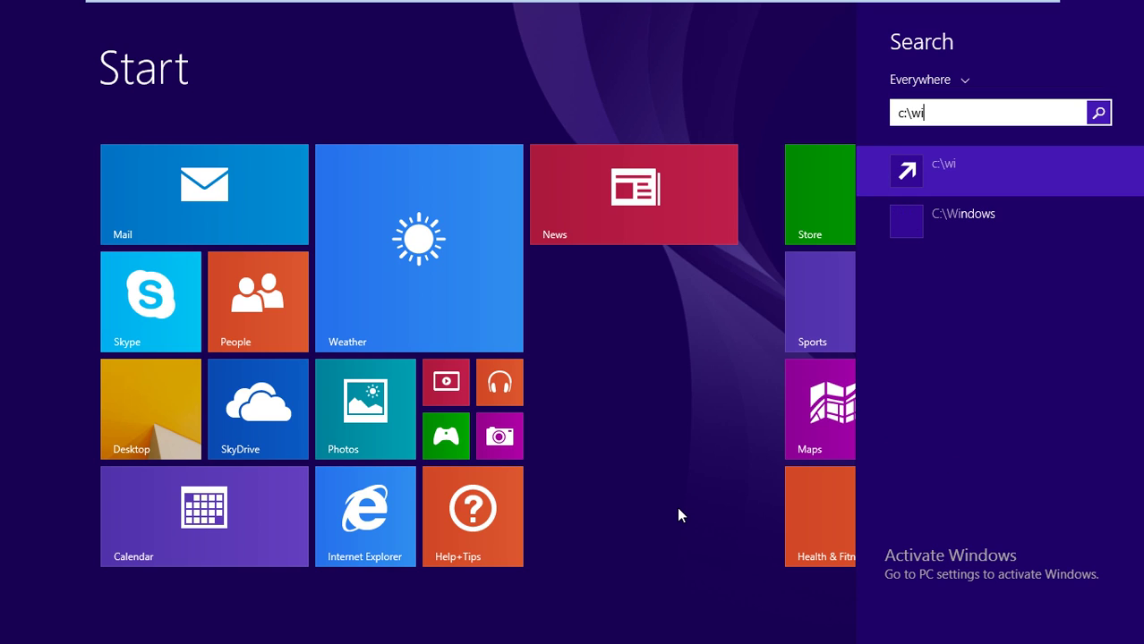
key(Down)
text(\sys)
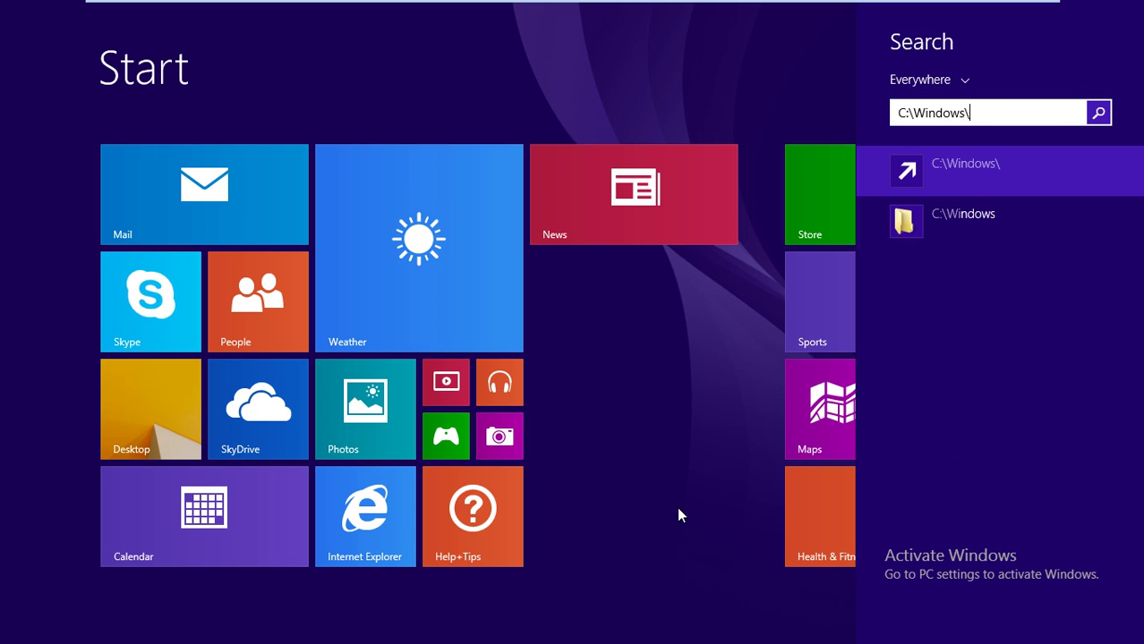
key(Down)
key(Down)
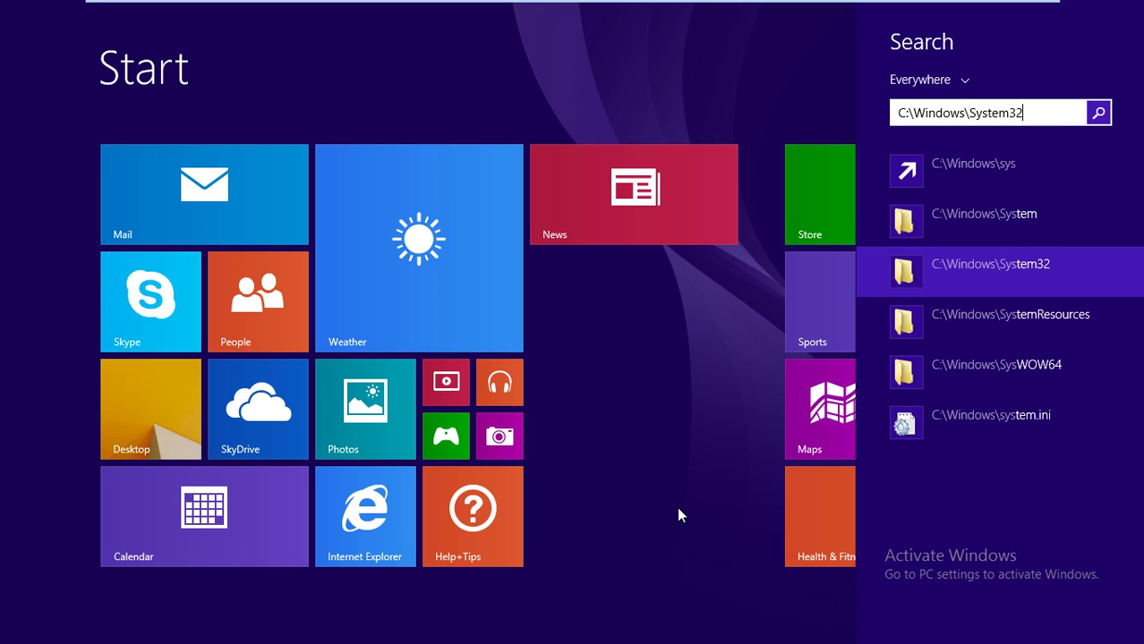
text(\drive)
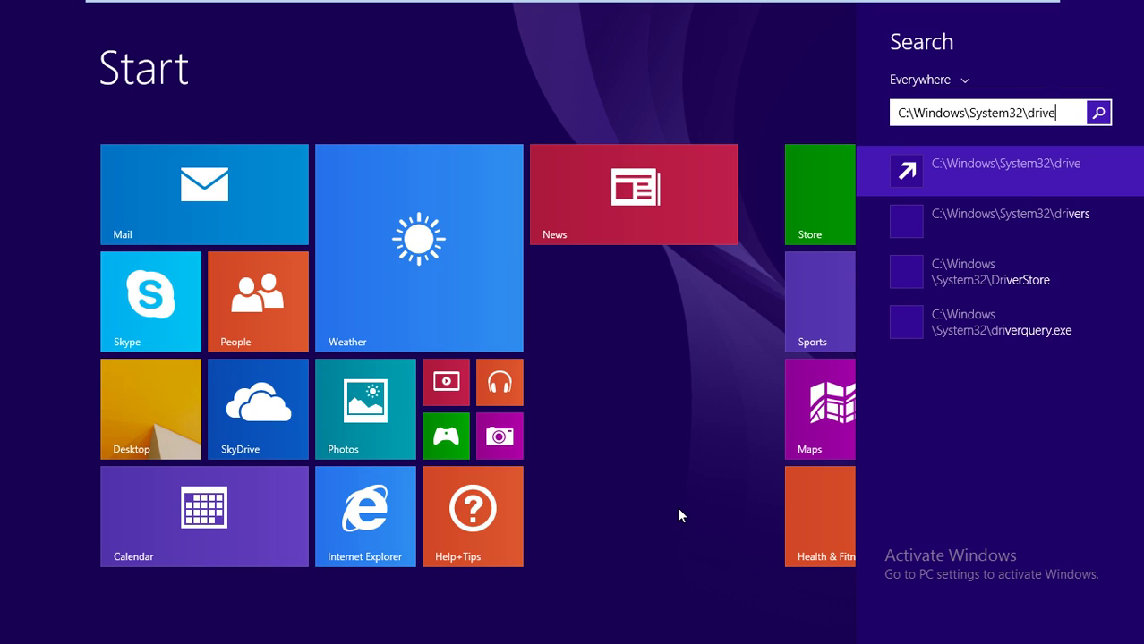
key(Down)
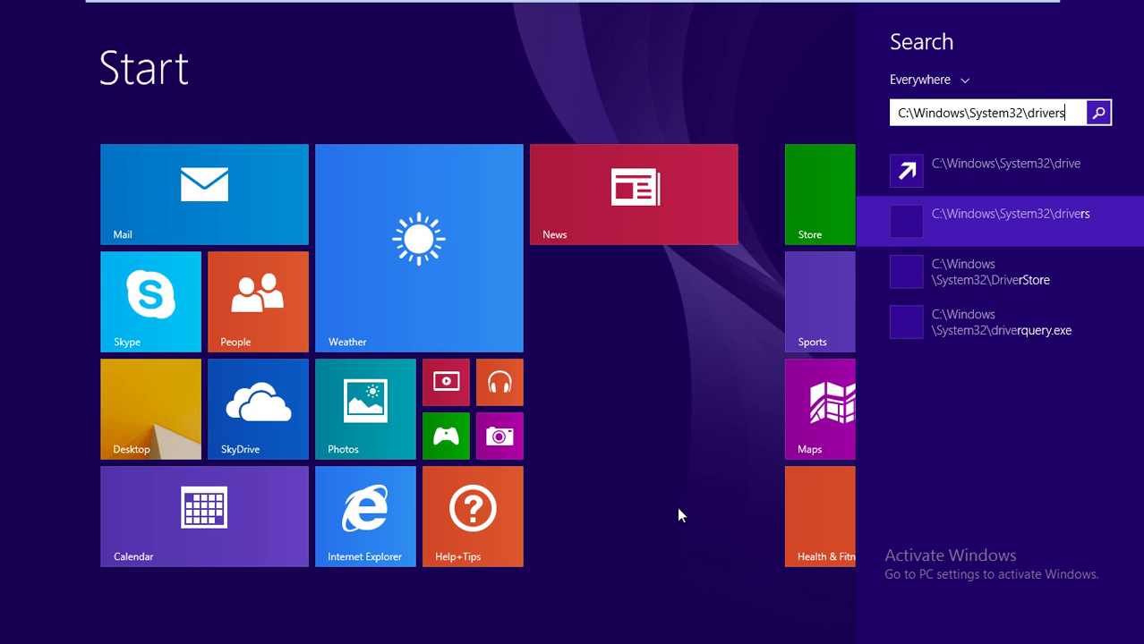
text(\etc)
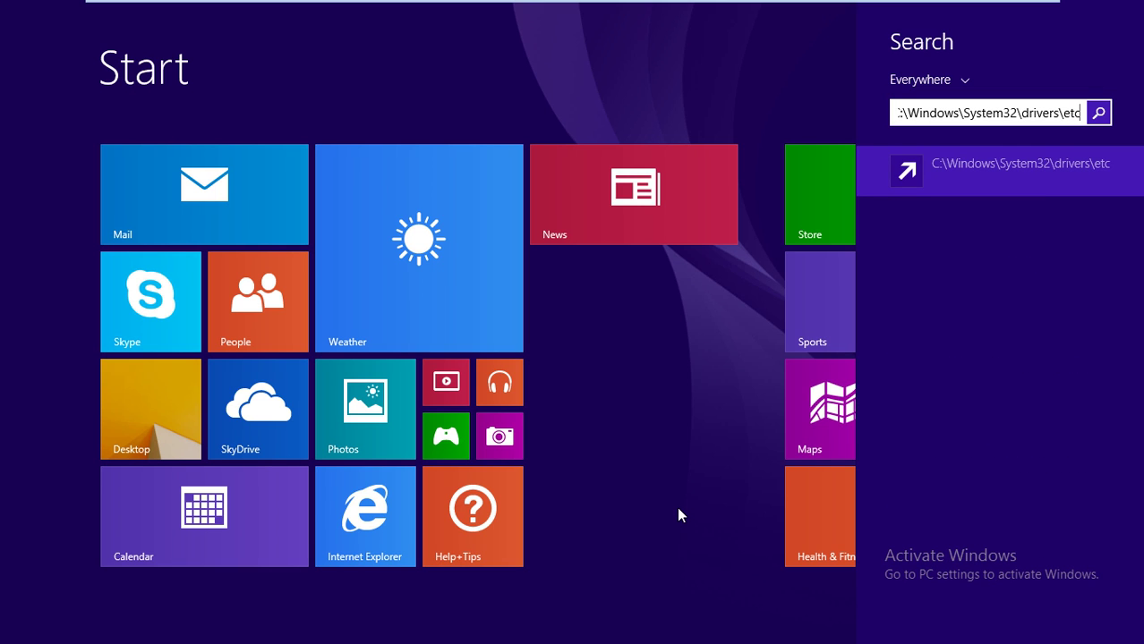
key(Return)
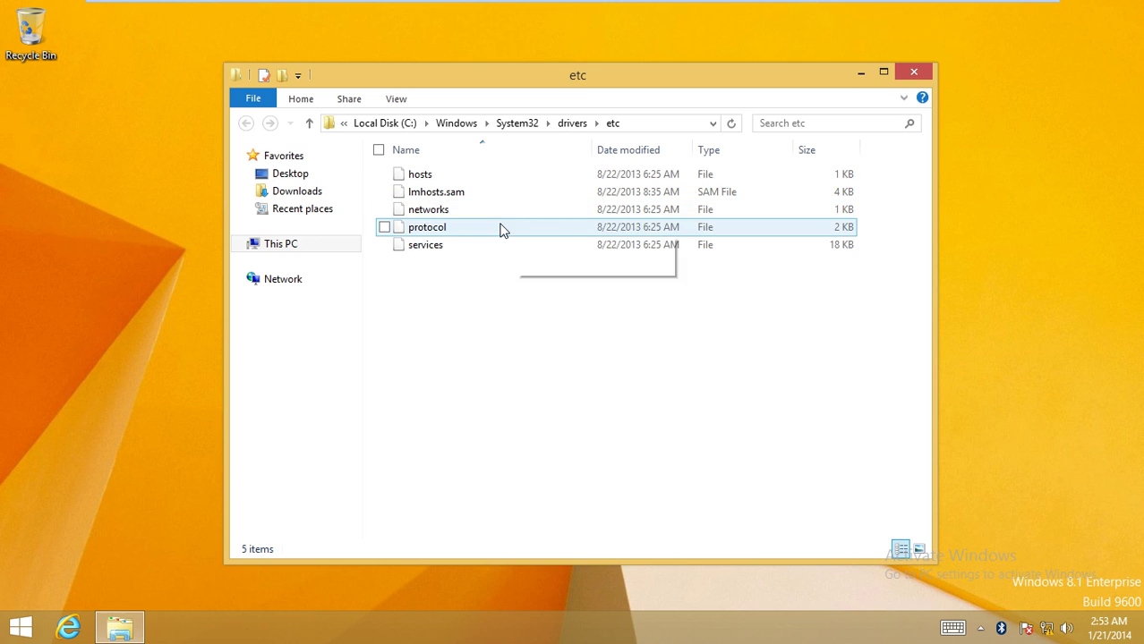
- Open the hosts file with Notepad and maximize its window
click(444, 178)
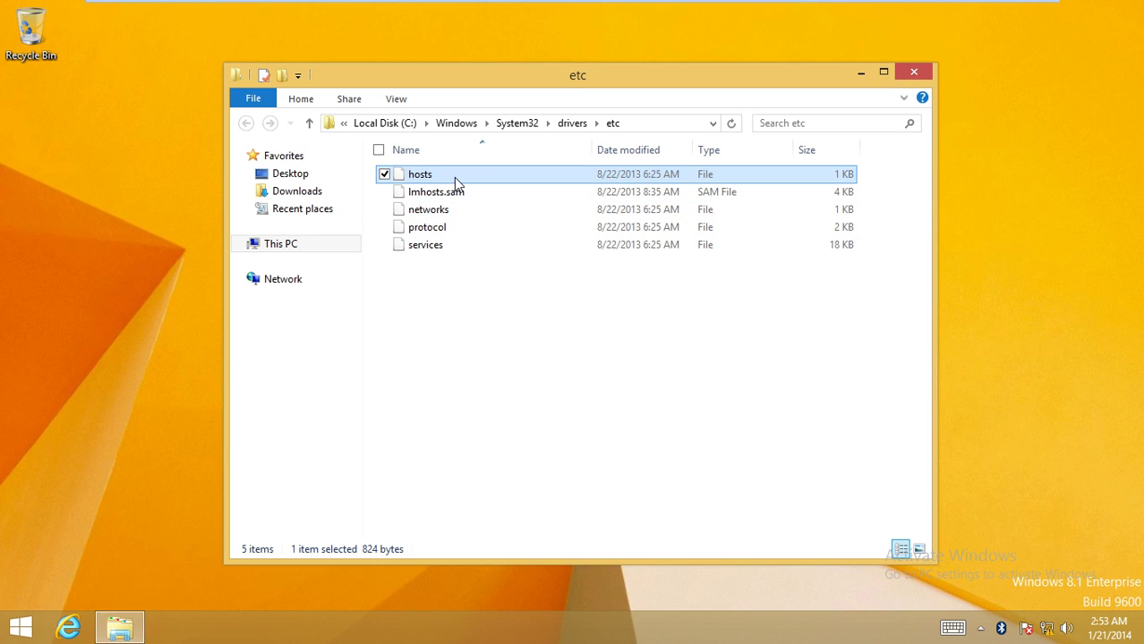
double_click(454, 177)
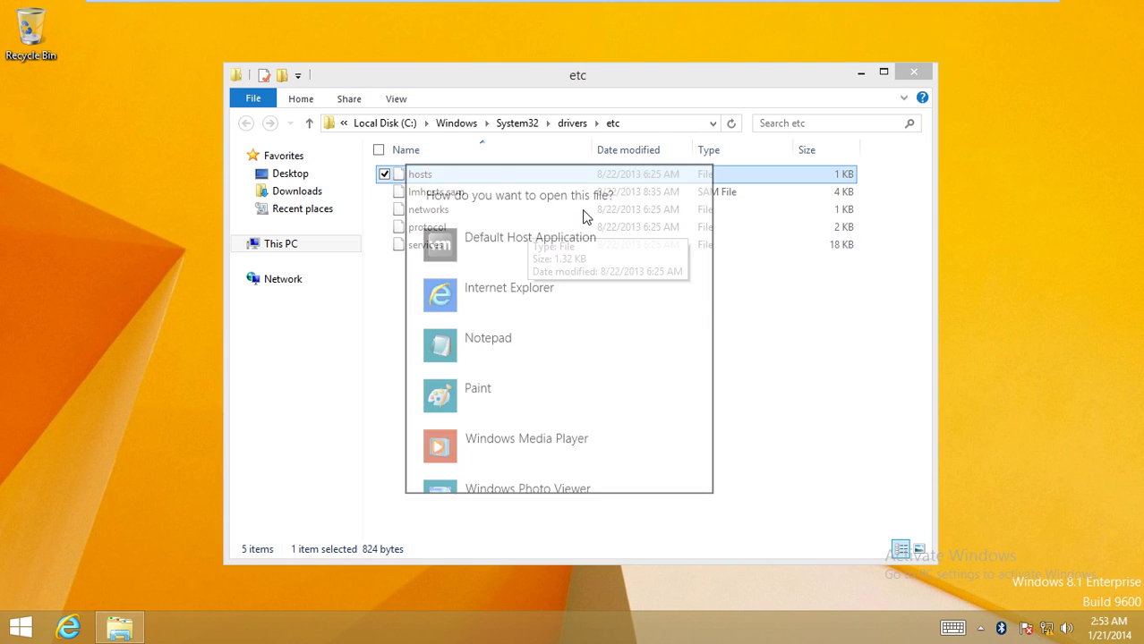
click(501, 337)
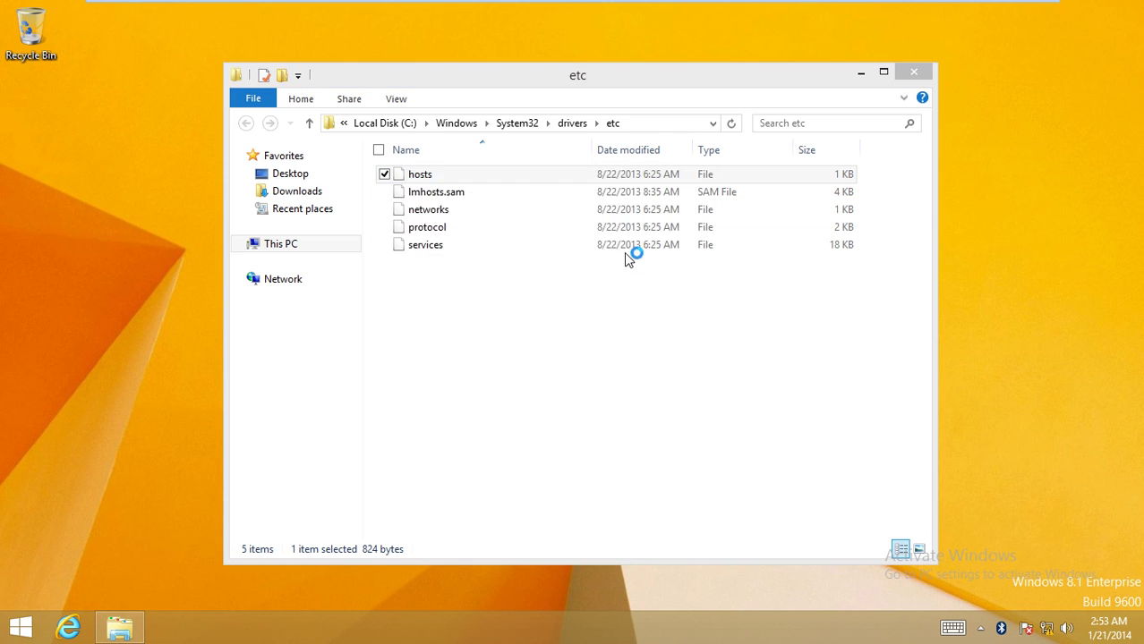
double_click(613, 142)
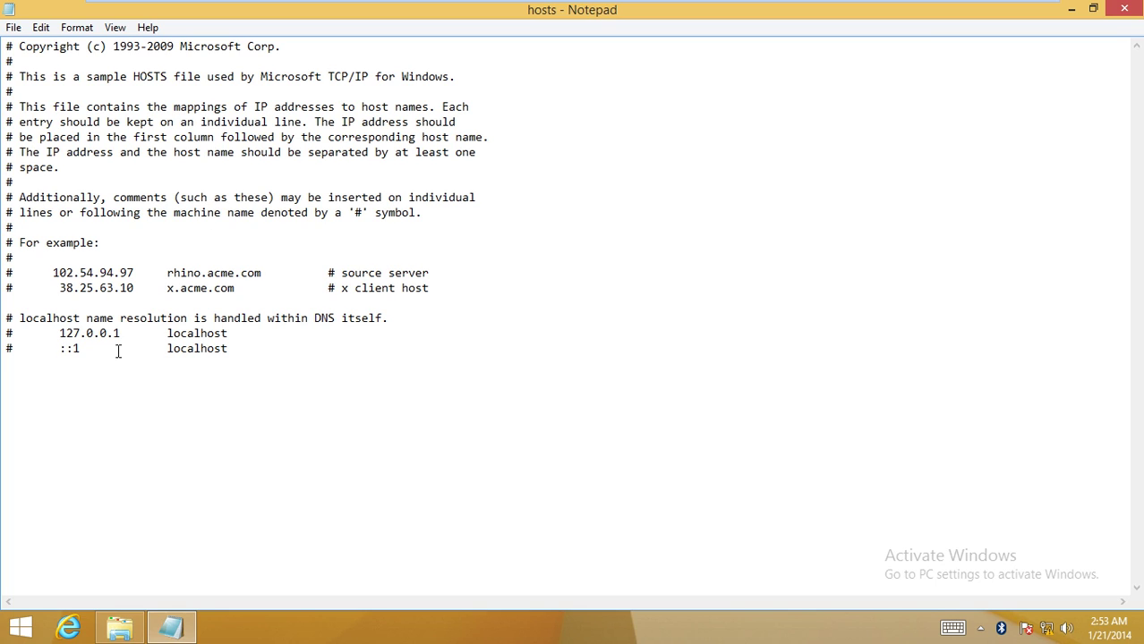
- Highlight the 127.0.0.1 and ::1 localhost entries in the hosts file to examine their address-to-name mappings
drag(59, 333, 237, 336)
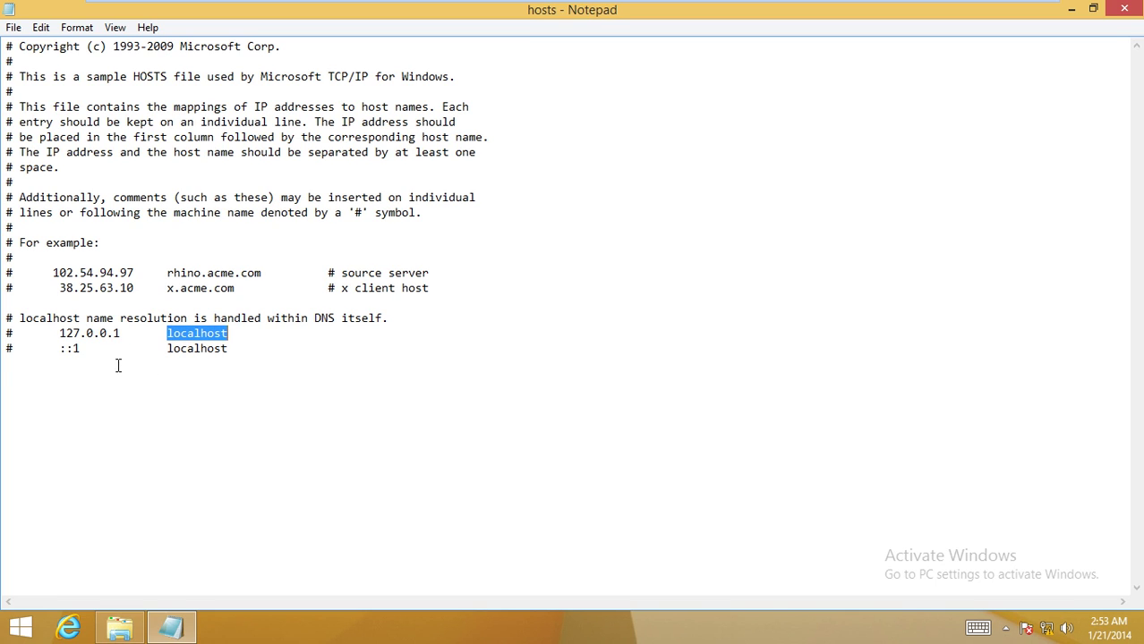
drag(61, 348, 81, 349)
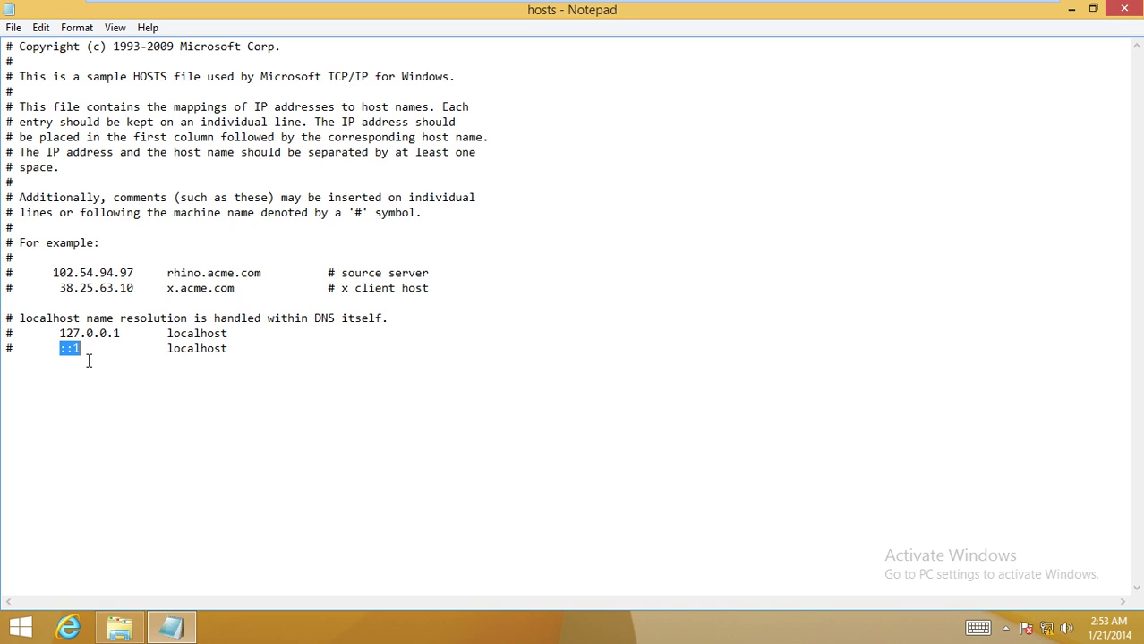
drag(169, 348, 237, 361)
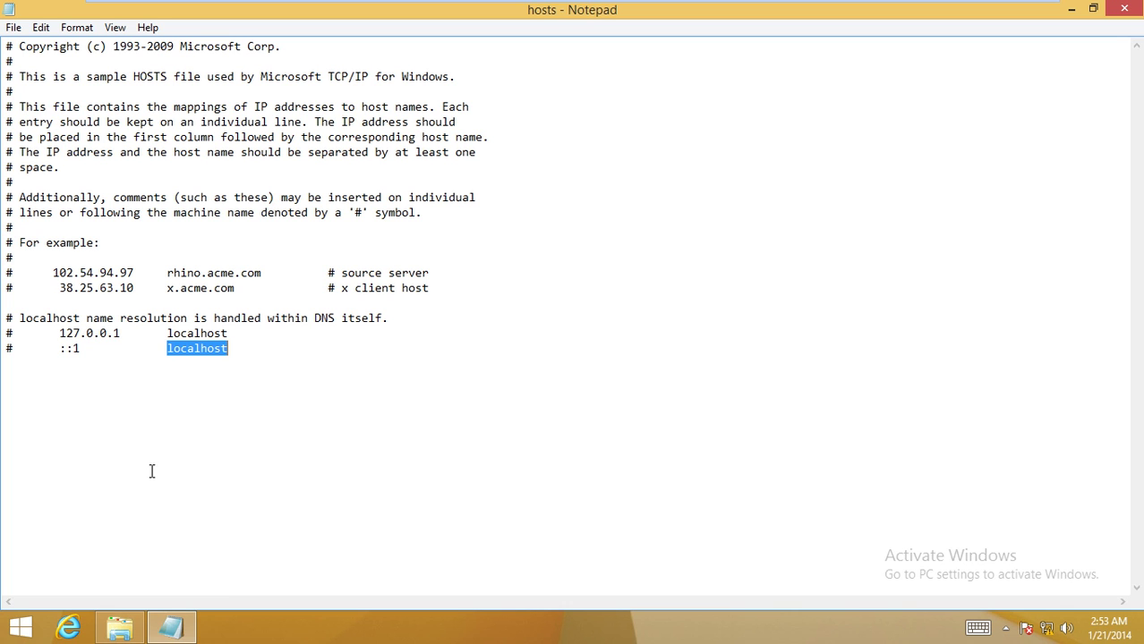
- Open a Command Prompt and run ping localhost -4 to test IPv4 name resolution
key(super)
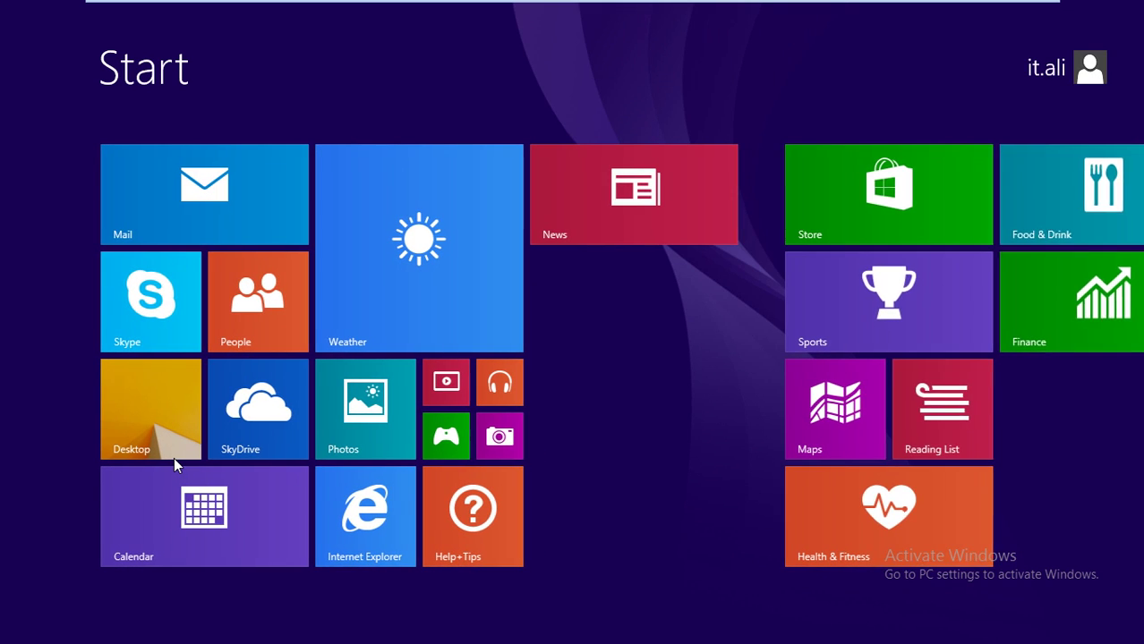
text(cmd)
key(Return)
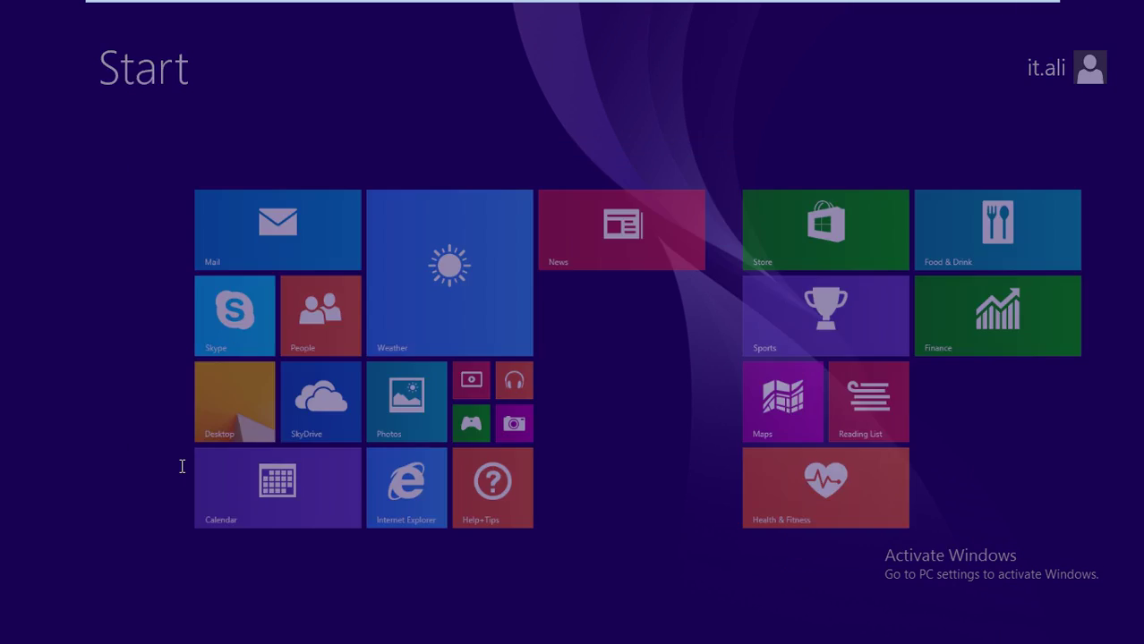
text(ping)
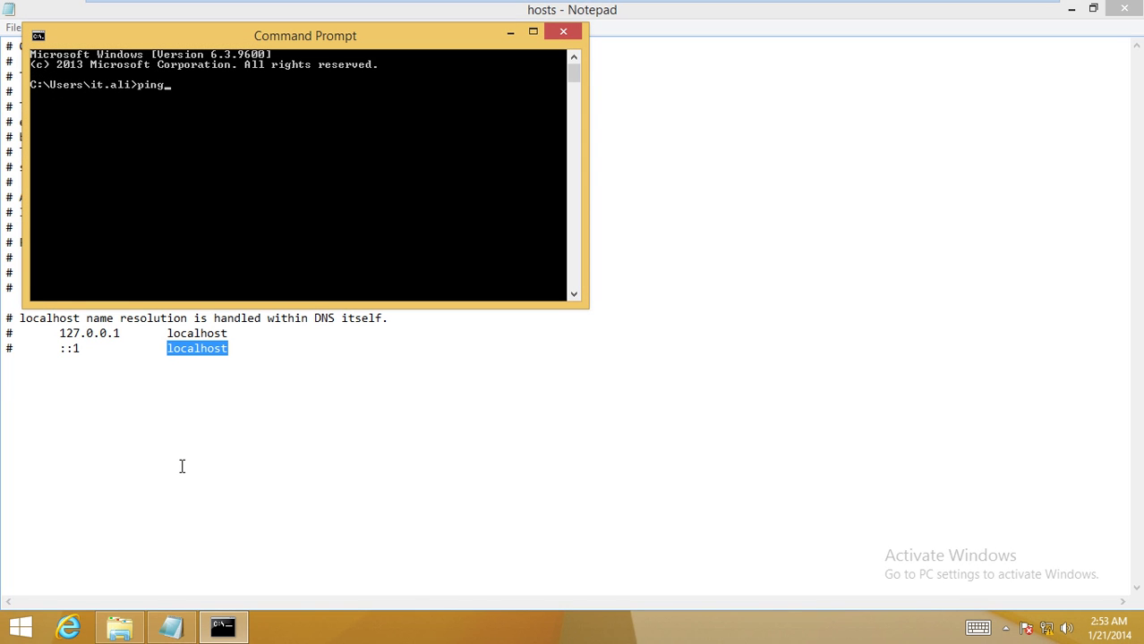
text( localhost -4)
key(Return)
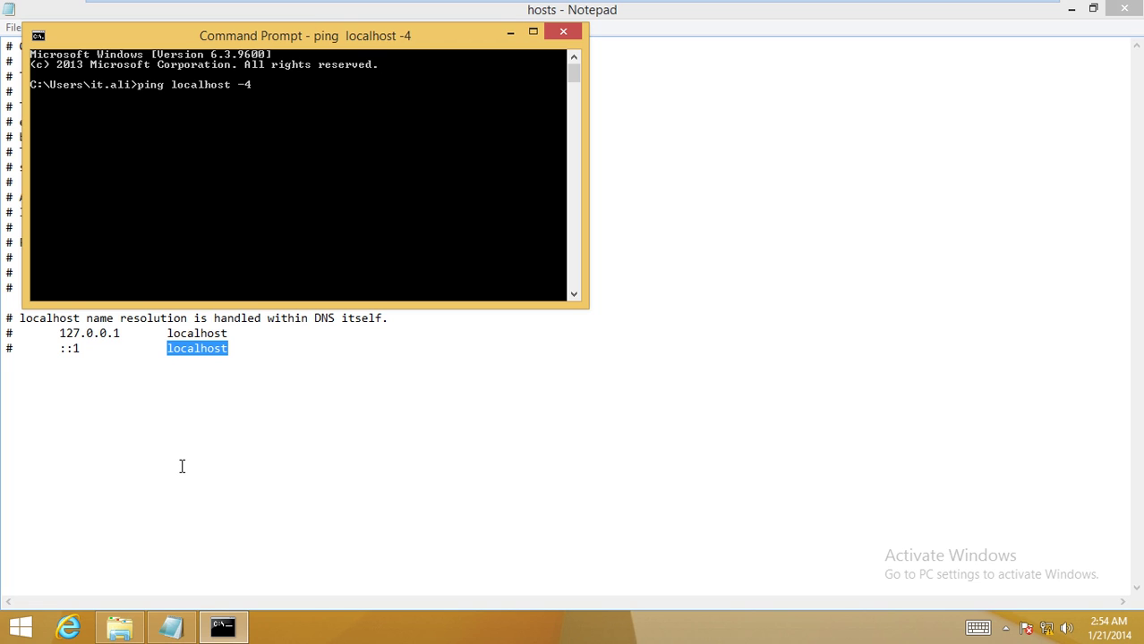
- Mark the resolved IP address in the Pinging line of the ping output
right_click(230, 151)
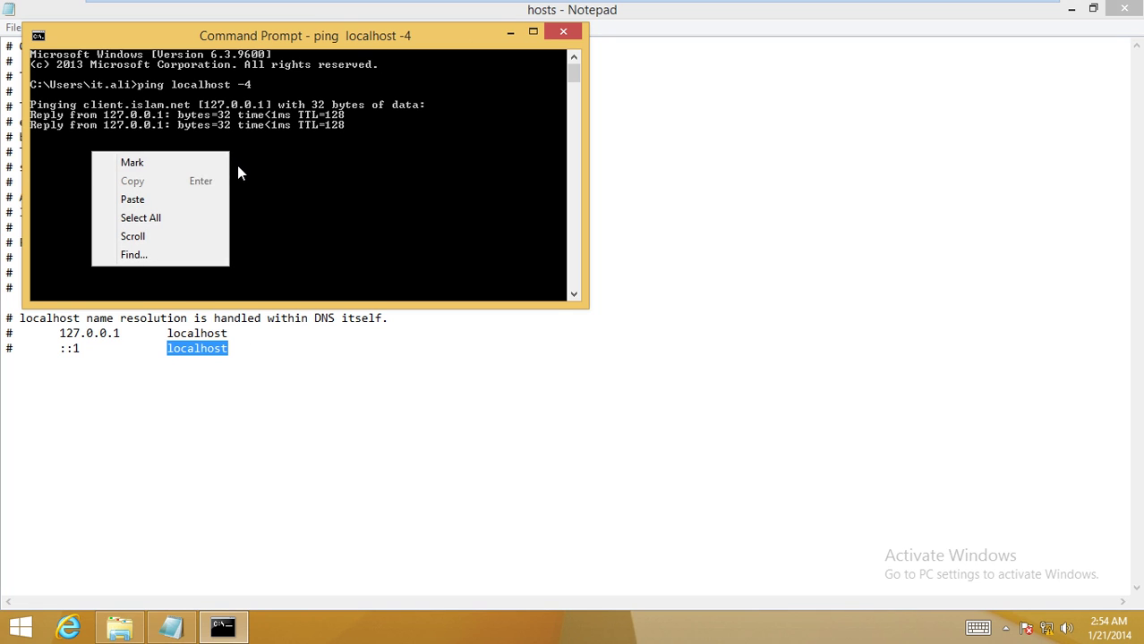
click(197, 166)
click(261, 106)
drag(261, 105, 205, 106)
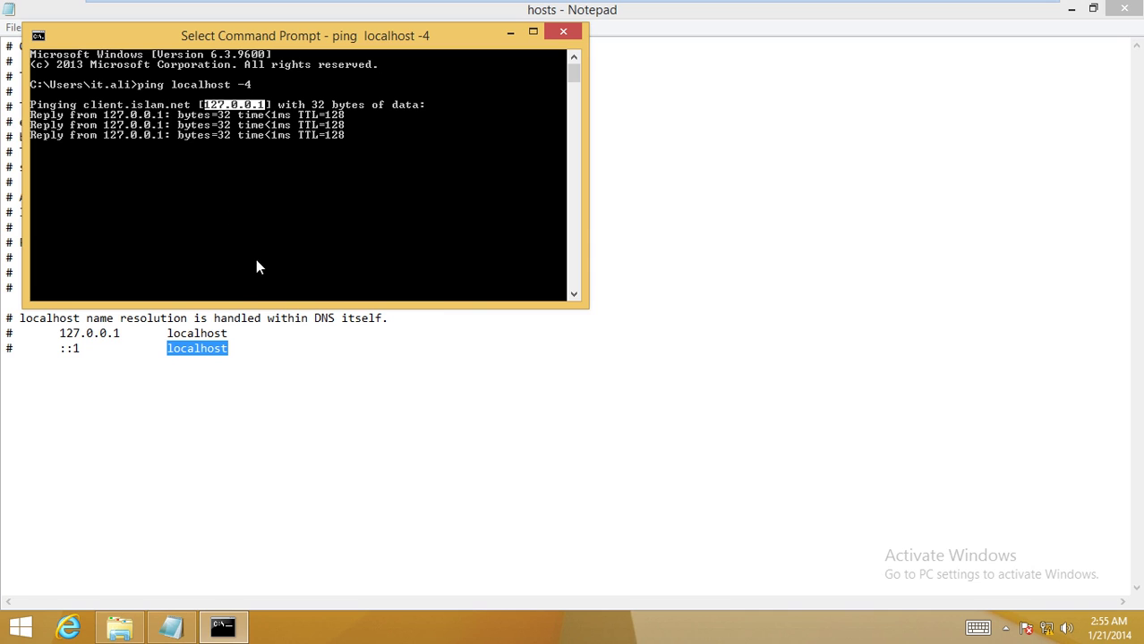
- Return to the hosts file and highlight the host name and address of the IPv4 localhost entry
click(375, 401)
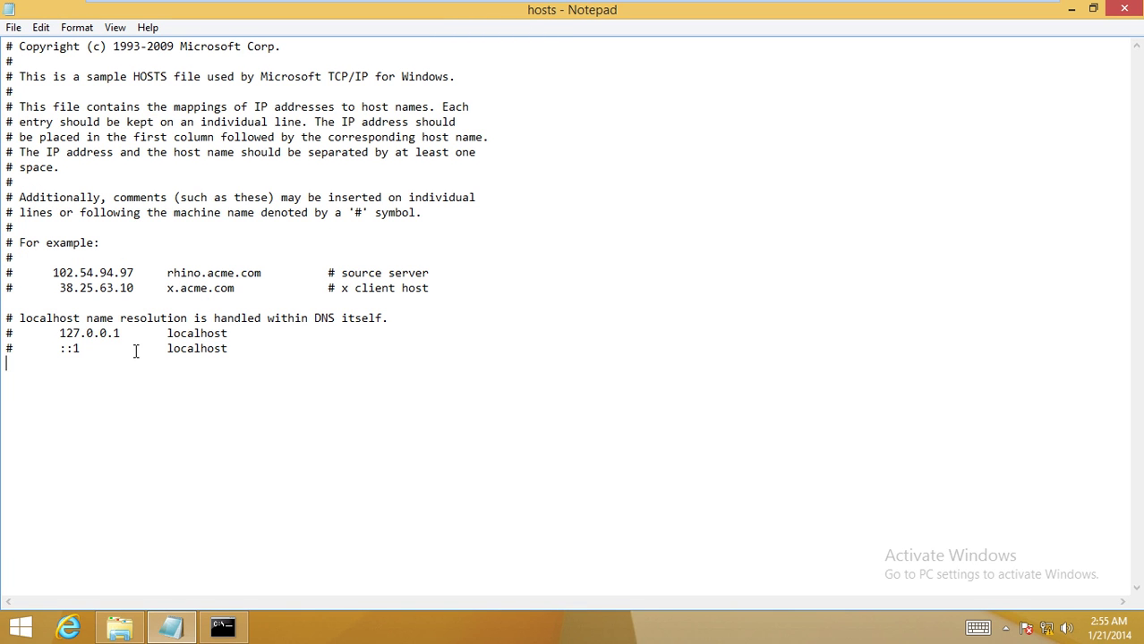
drag(167, 333, 237, 338)
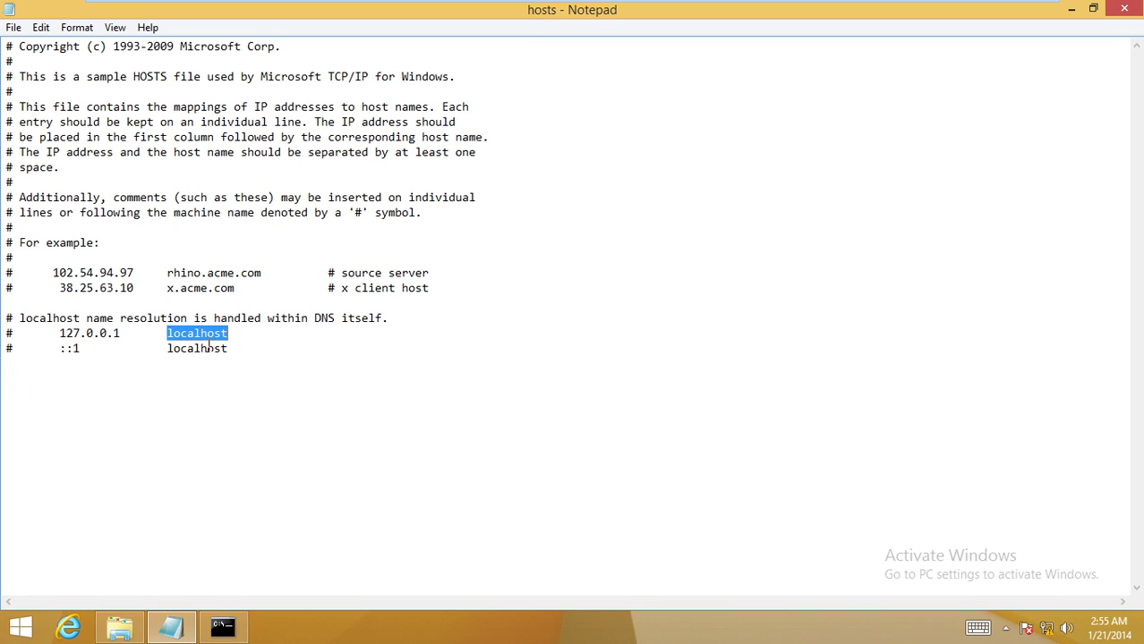
drag(126, 339, 61, 338)
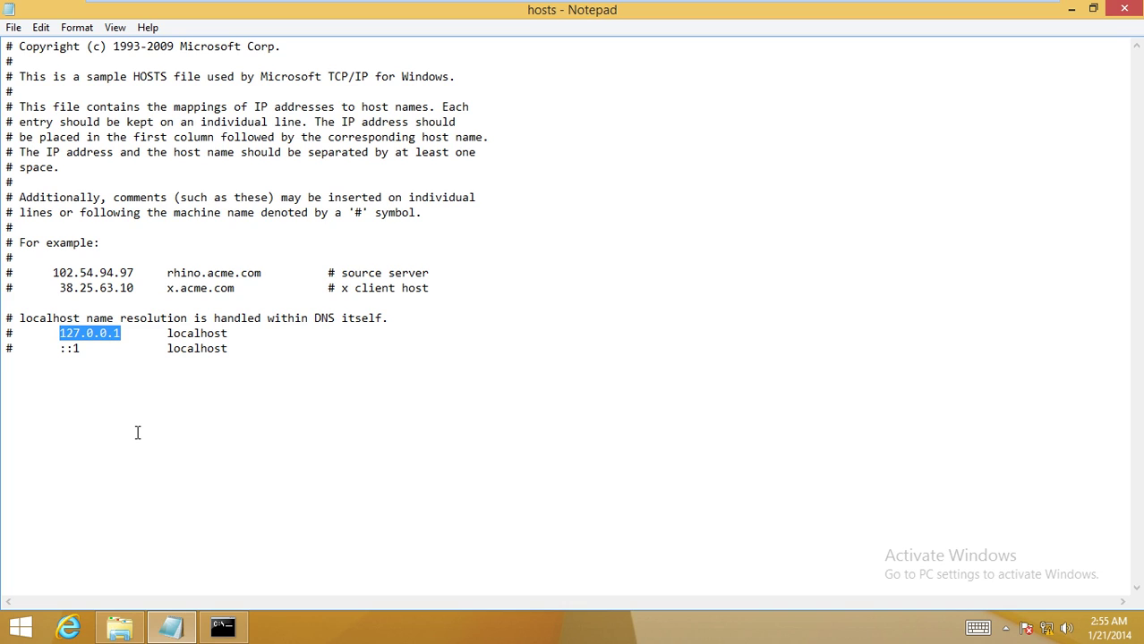
- Add a line below the 127.0.0.1 entry mapping 192.168.1.3 to it-kahled.islam.net
key(Right)
key(Right)
key(Right)
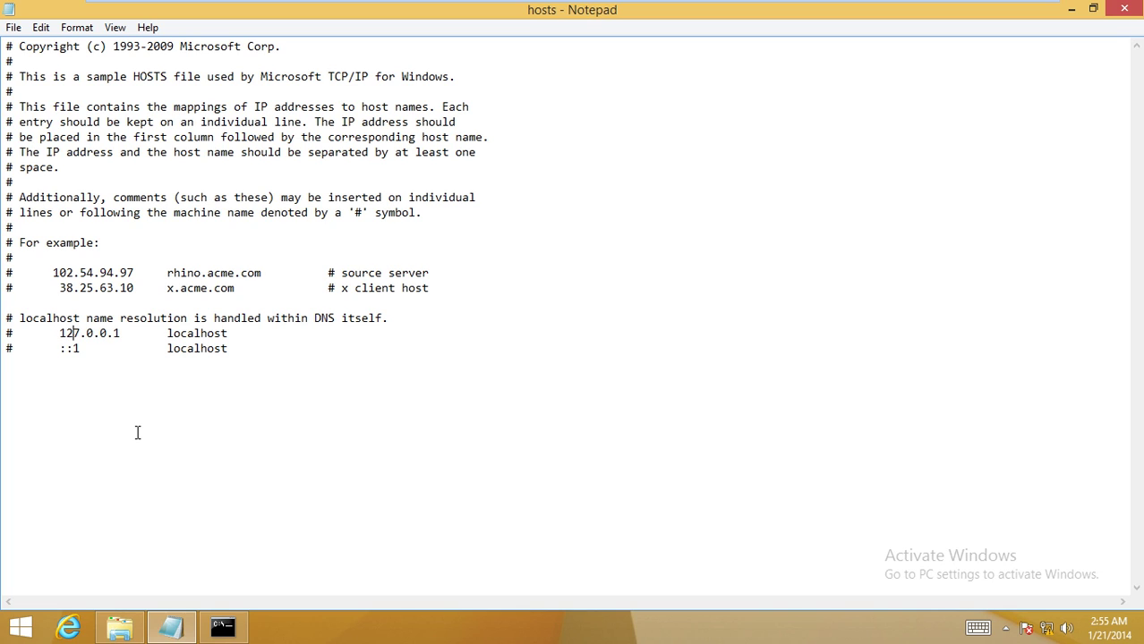
key(End)
key(Return)
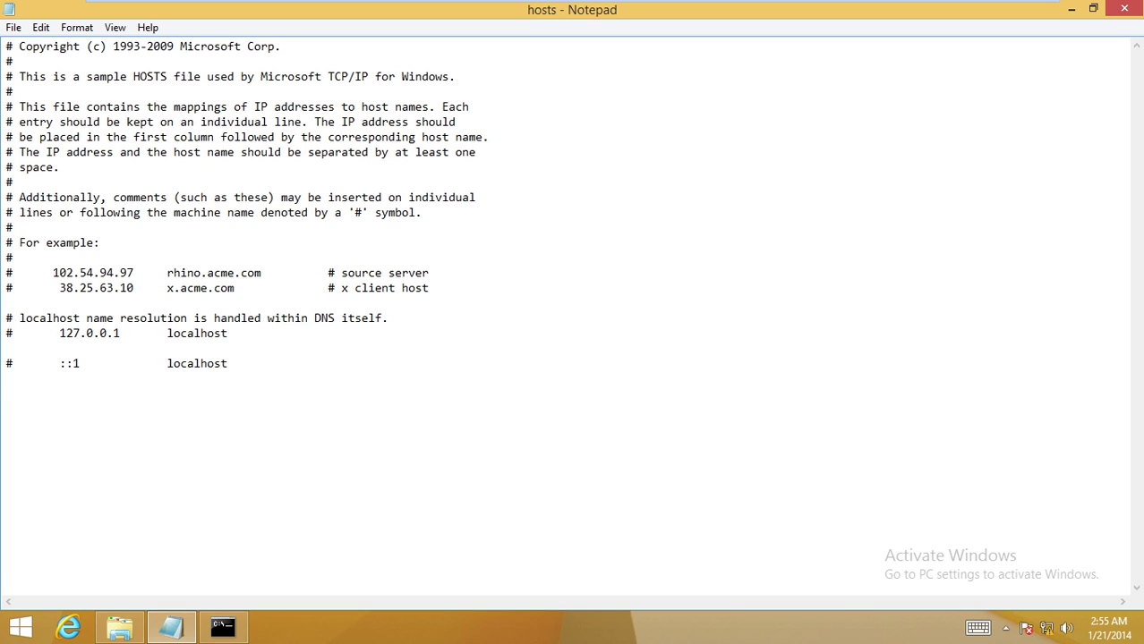
text(192.168.1.3)
text(it-kahled)
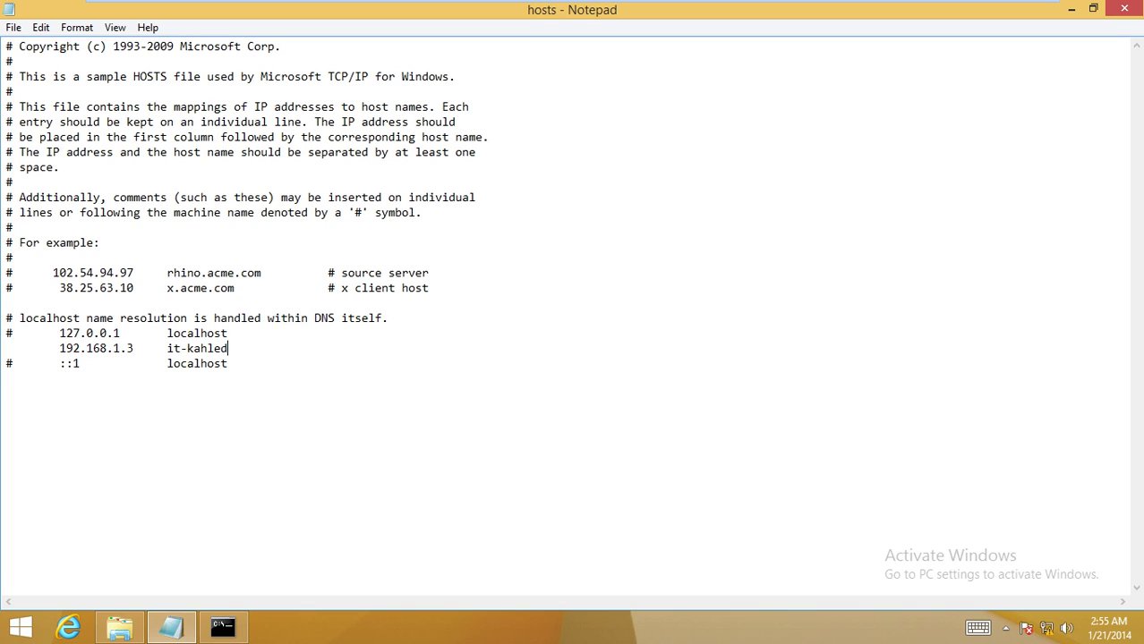
text(.islam.net)
- Try to save the edited hosts file and minimize its Notepad window
key(super)
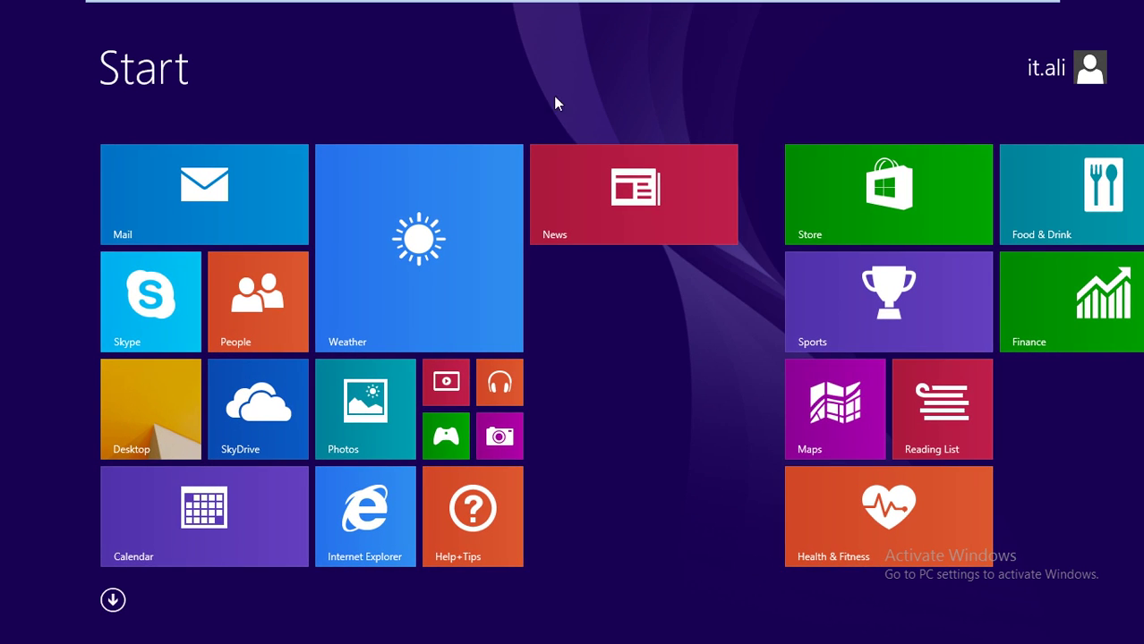
key(super)
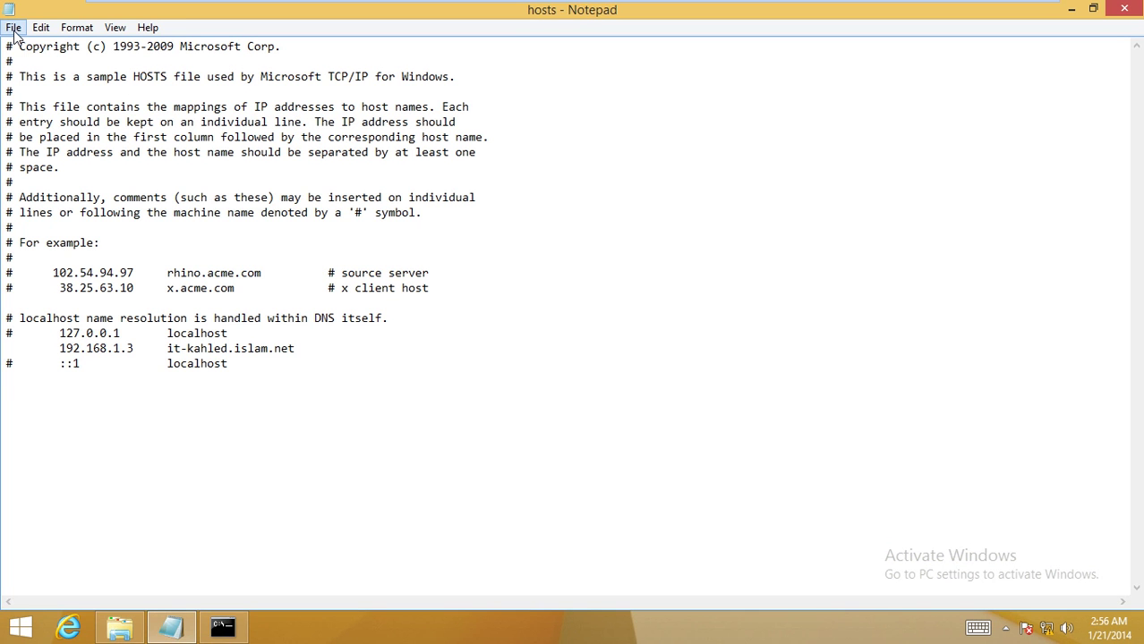
key(ctrl+s)
click(1074, 10)
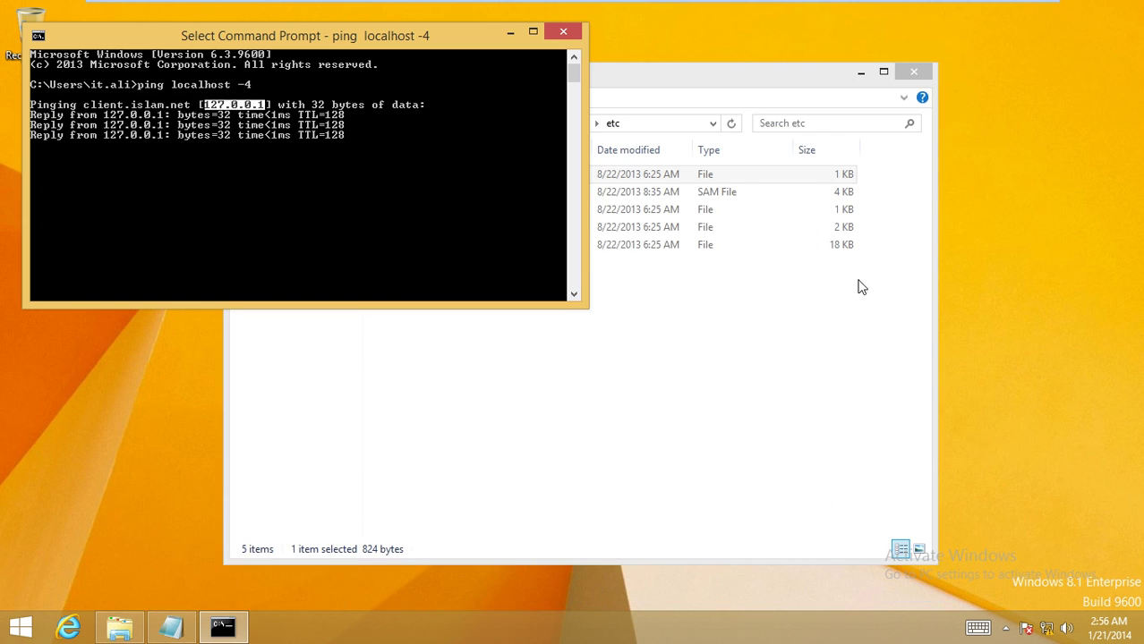
- Start signing out of the current Windows account and take the CLIENT8.1 virtual machine out of full-screen mode
key(super)
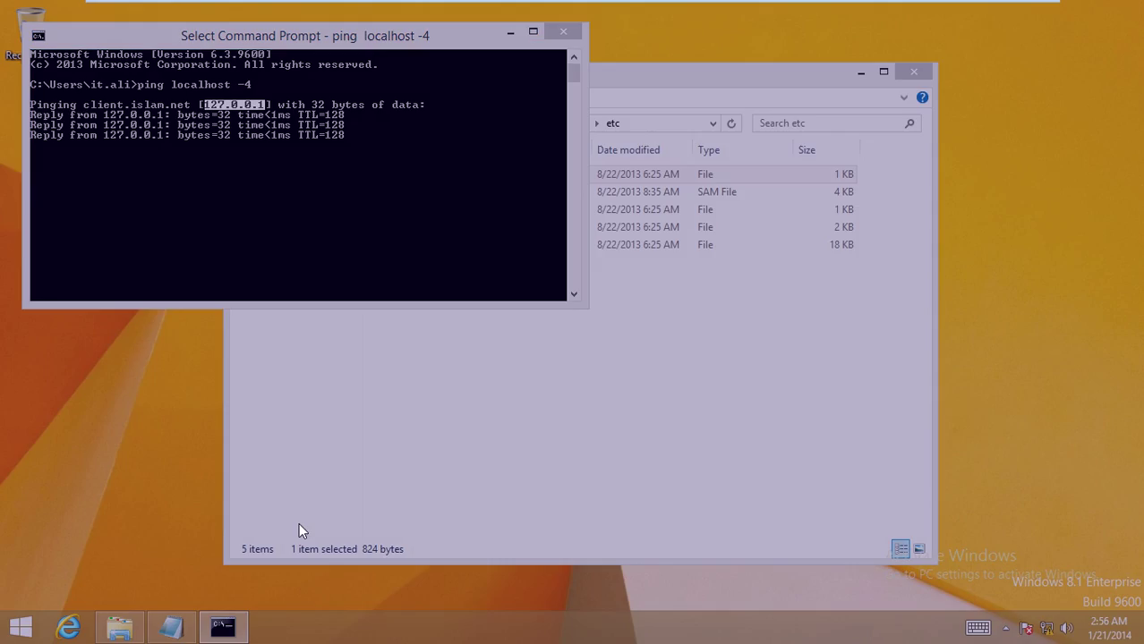
click(1055, 75)
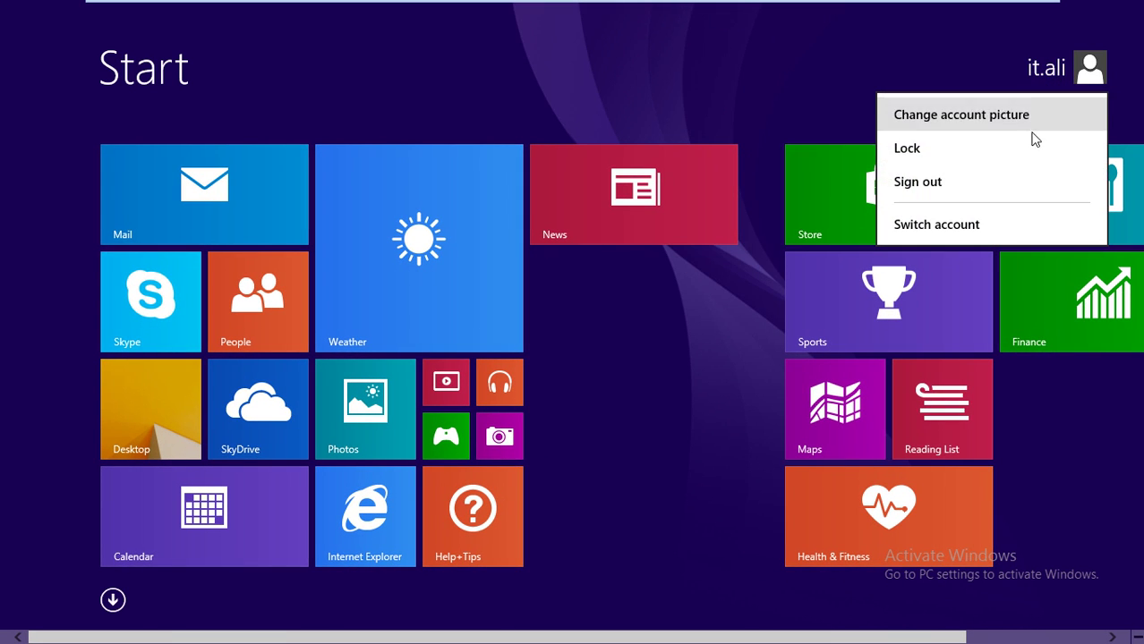
click(993, 183)
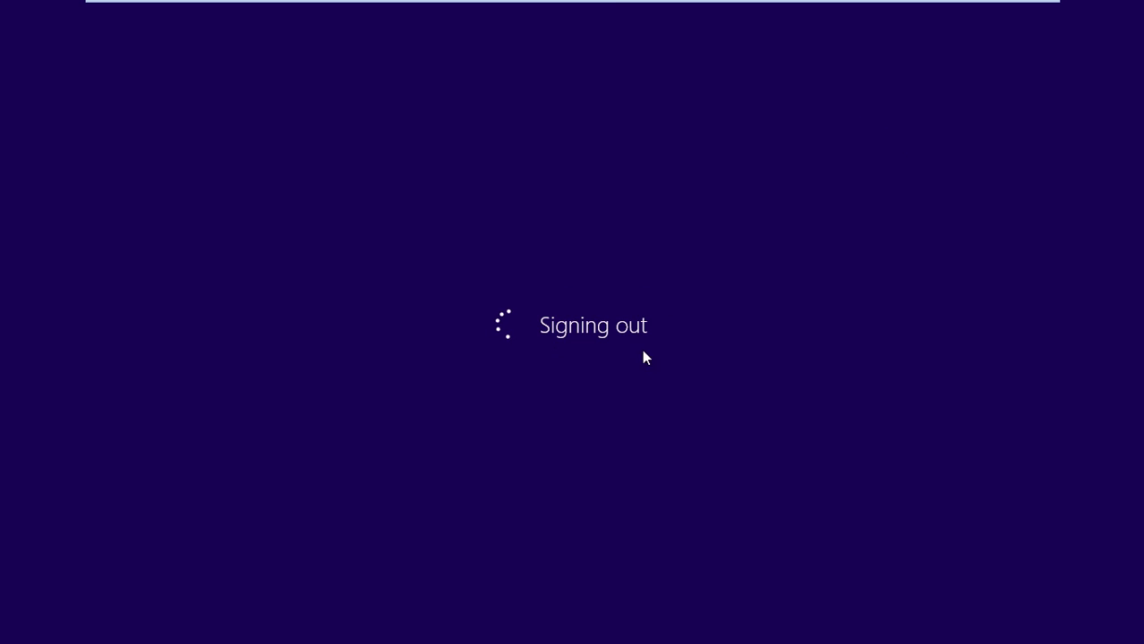
mouse_move(615, 5)
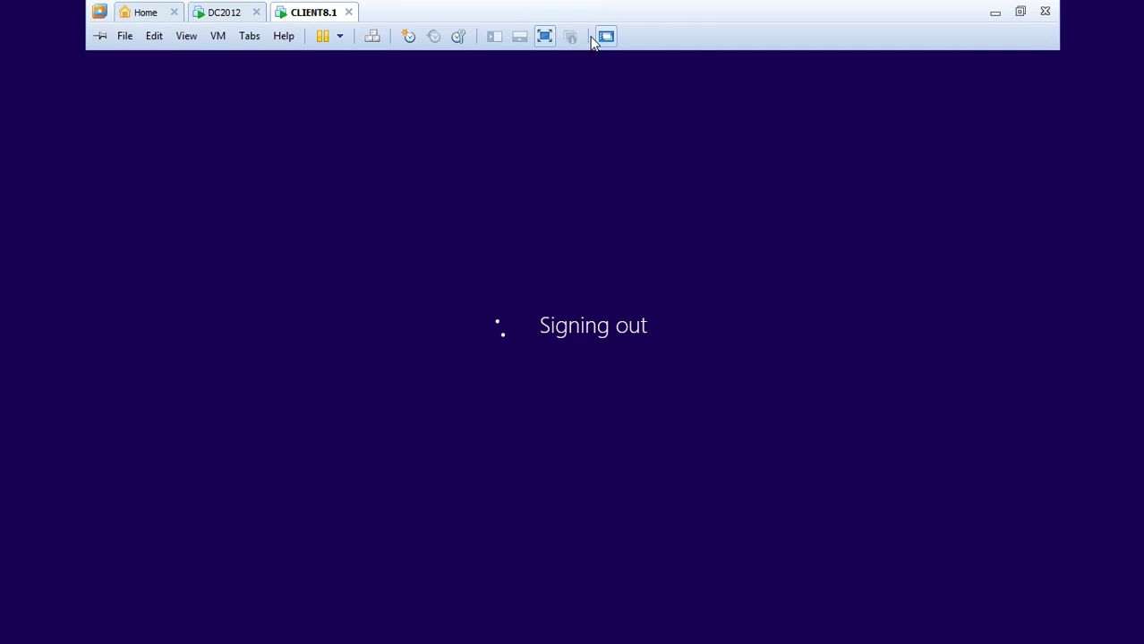
click(544, 35)
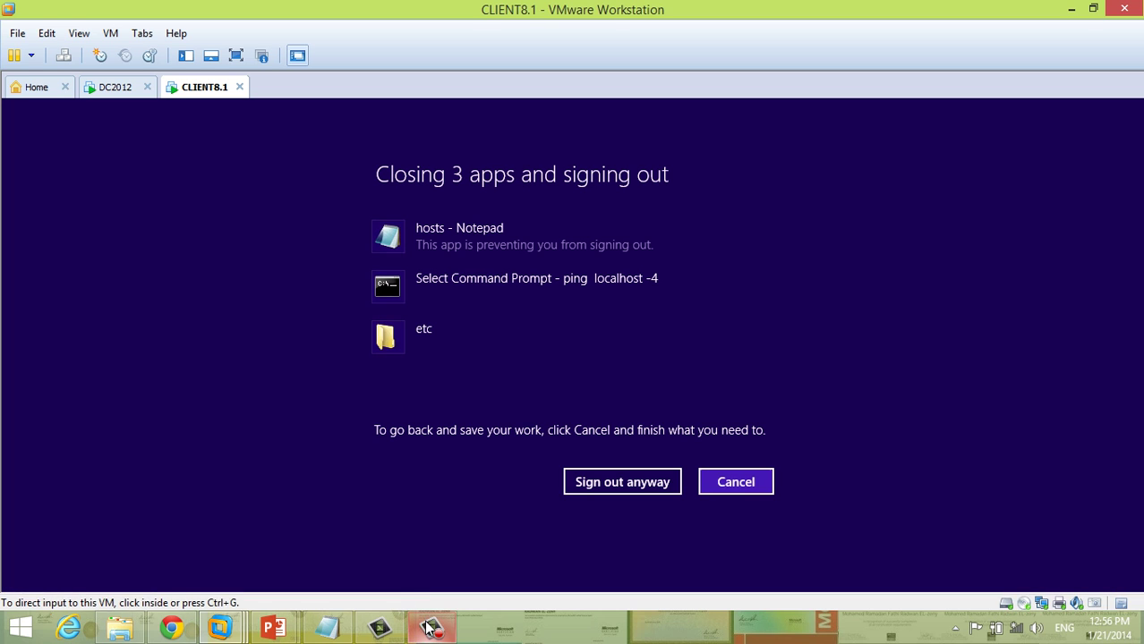
- Sign out of the current Windows account anyway, despite the unsaved hosts file still being open
click(637, 479)
click(431, 627)
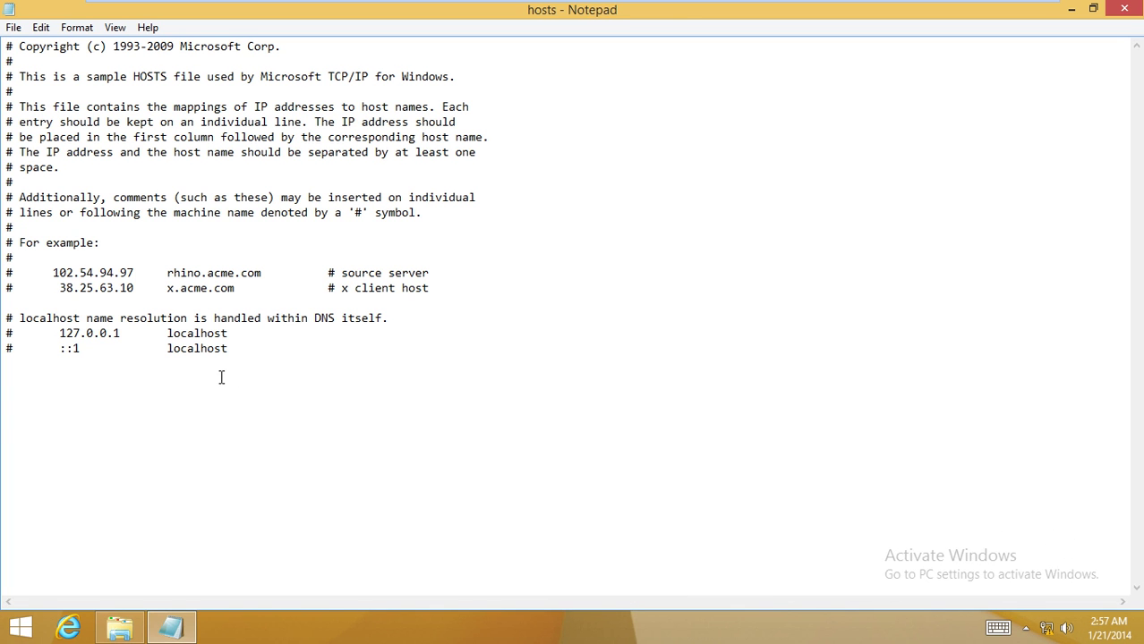
- Add a line below the 127.0.0.1 entry in the hosts file mapping 192.168.1.3 to it.khaled.islam.net, and highlight the host name
click(240, 339)
key(Return)
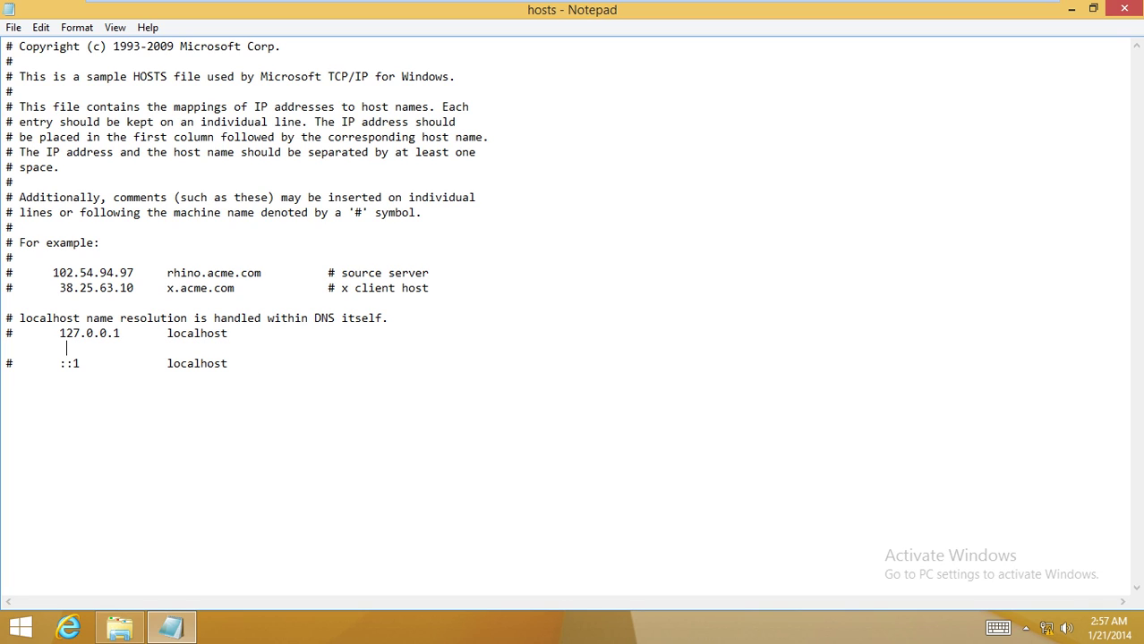
text(192.168.1.3     it.khaled.it)
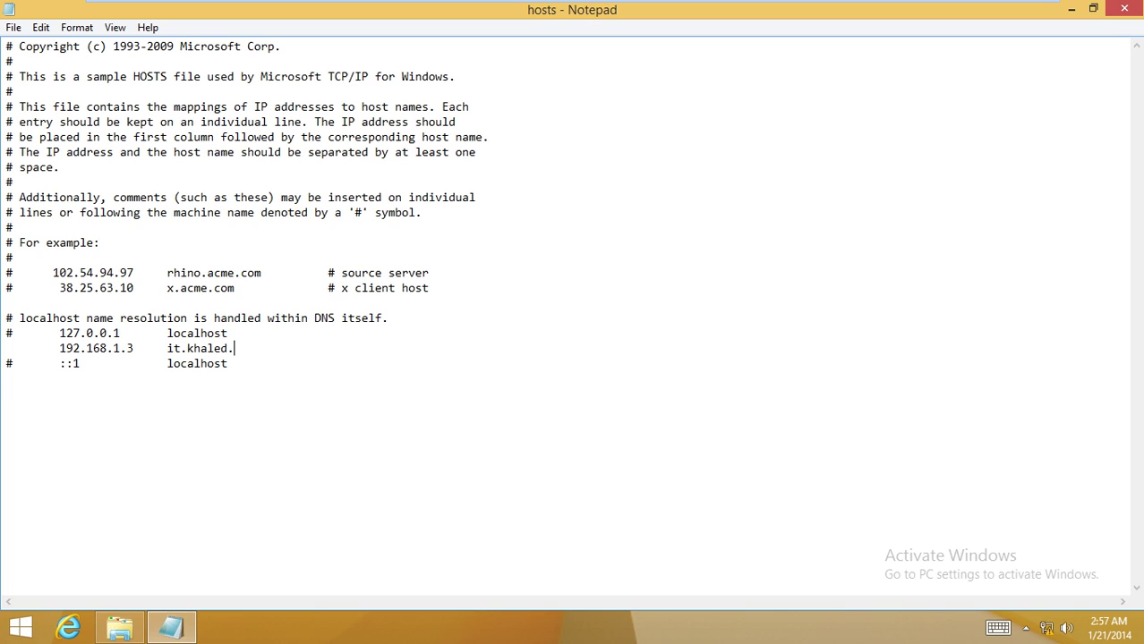
key(BackSpace)
key(BackSpace)
text(isl;a)
key(BackSpace)
key(BackSpace)
text(am.net)
drag(298, 356, 176, 357)
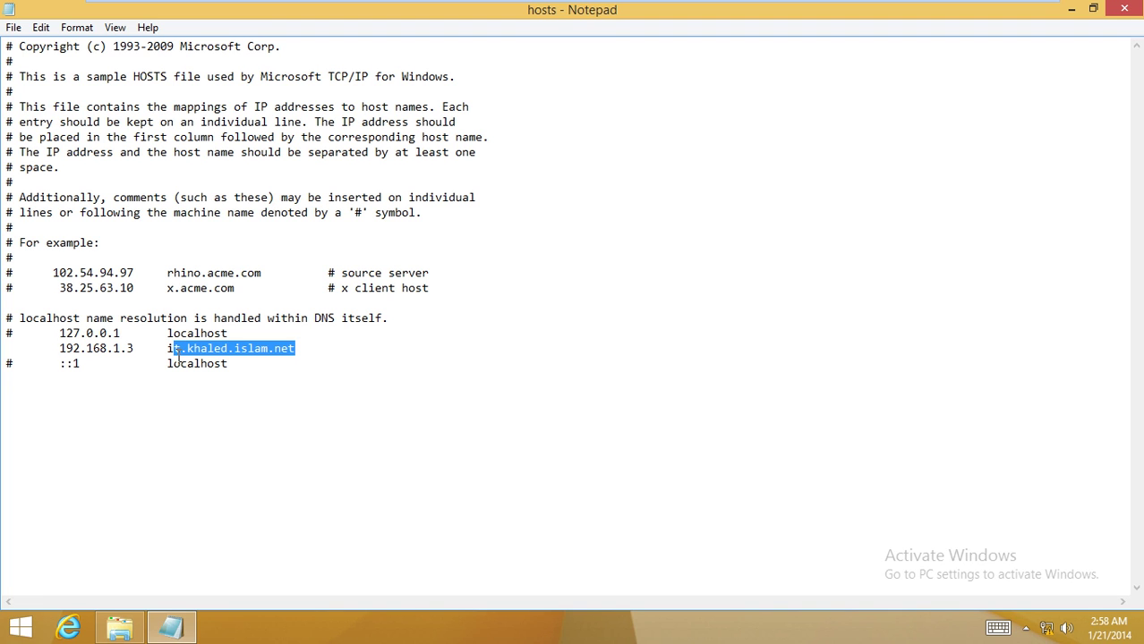
- Open a Command Prompt, ping it.khaled.islam.net, and stop the ping once the name is resolved
key(super)
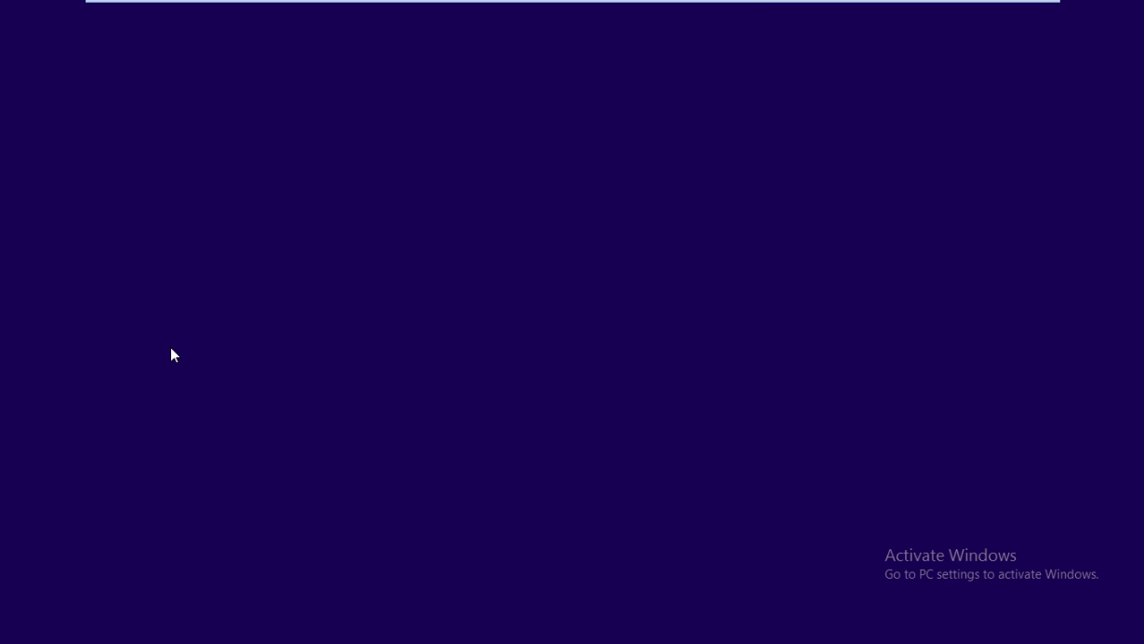
text(cmd)
key(Return)
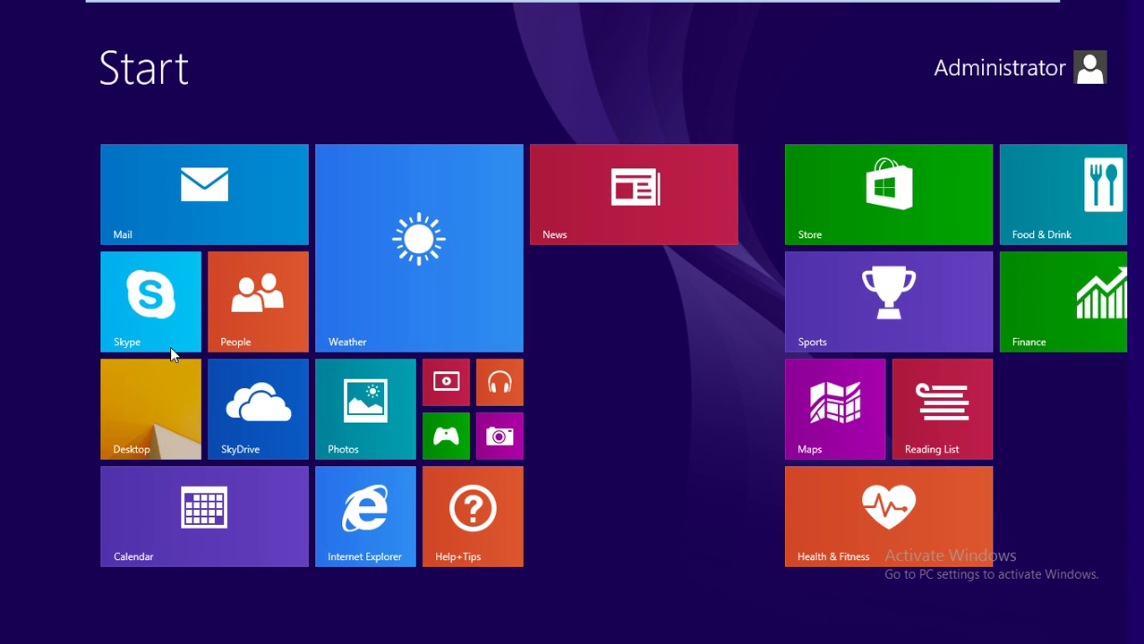
text(pin)
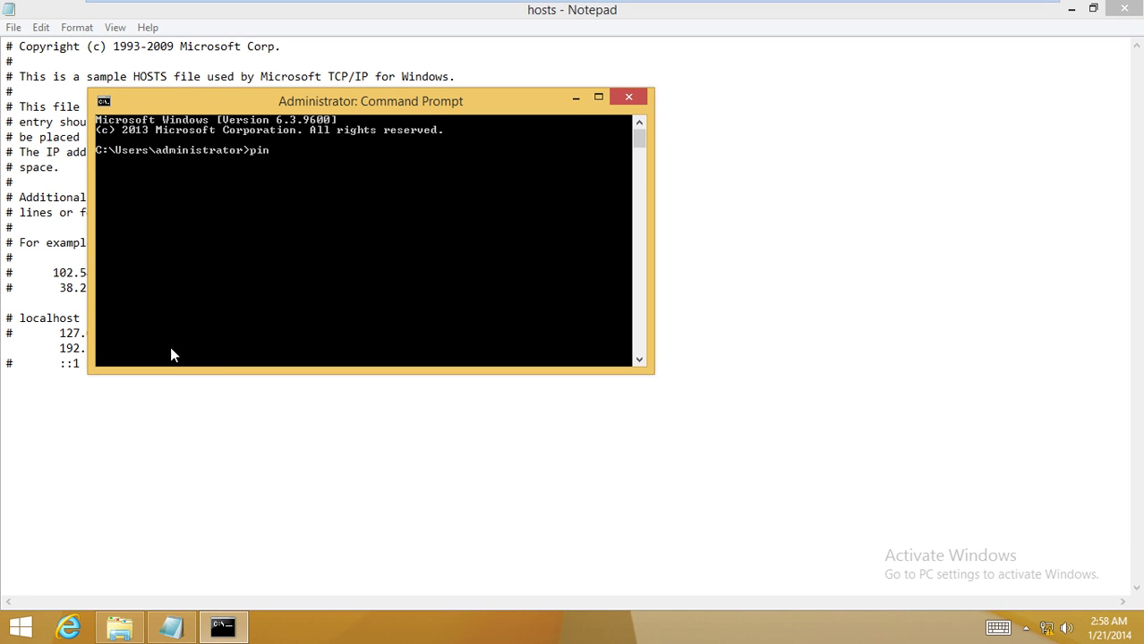
text(g it.khaled.islam.)
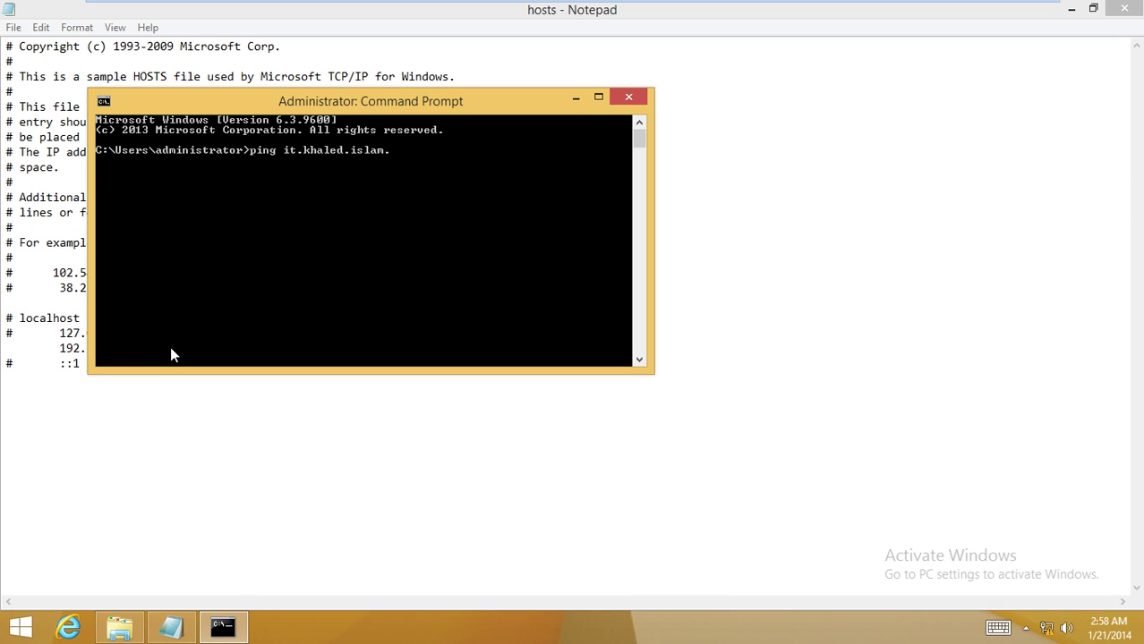
text(net)
key(Return)
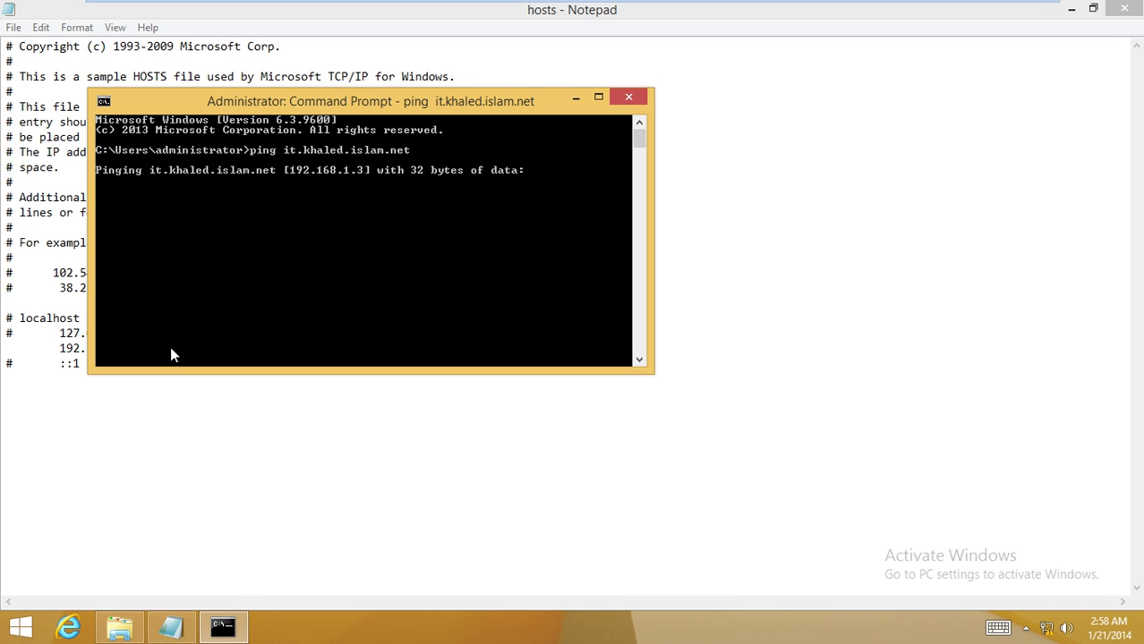
key(ctrl+c)
- Mark the resolved IP address in the ping output and minimize the Command Prompt window
right_click(306, 237)
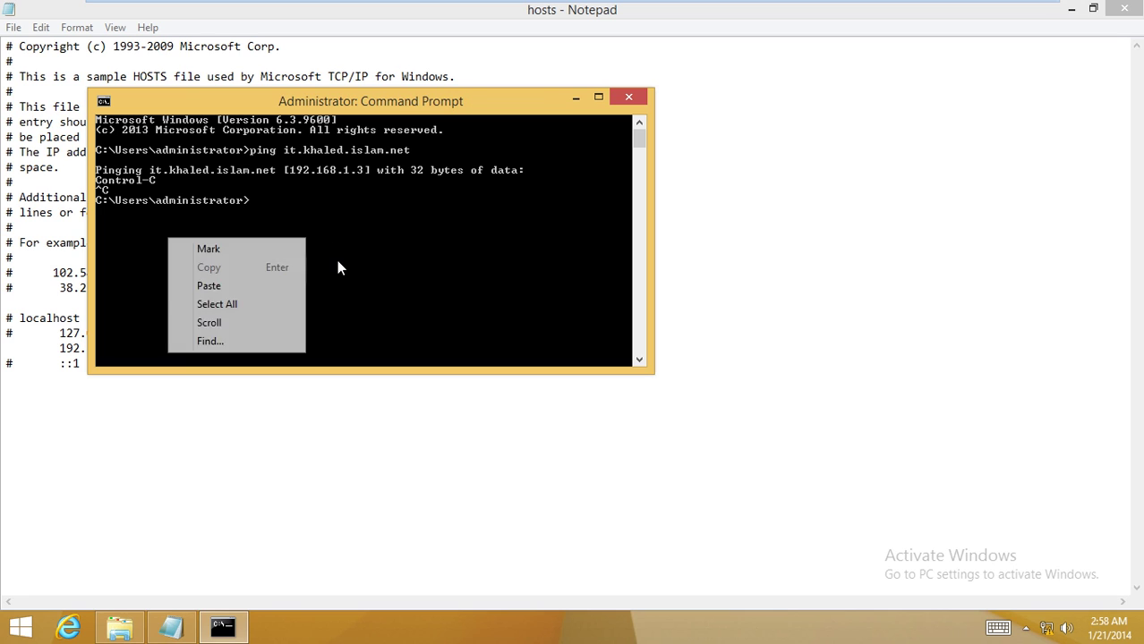
click(273, 249)
click(360, 171)
drag(360, 171, 292, 173)
click(291, 164)
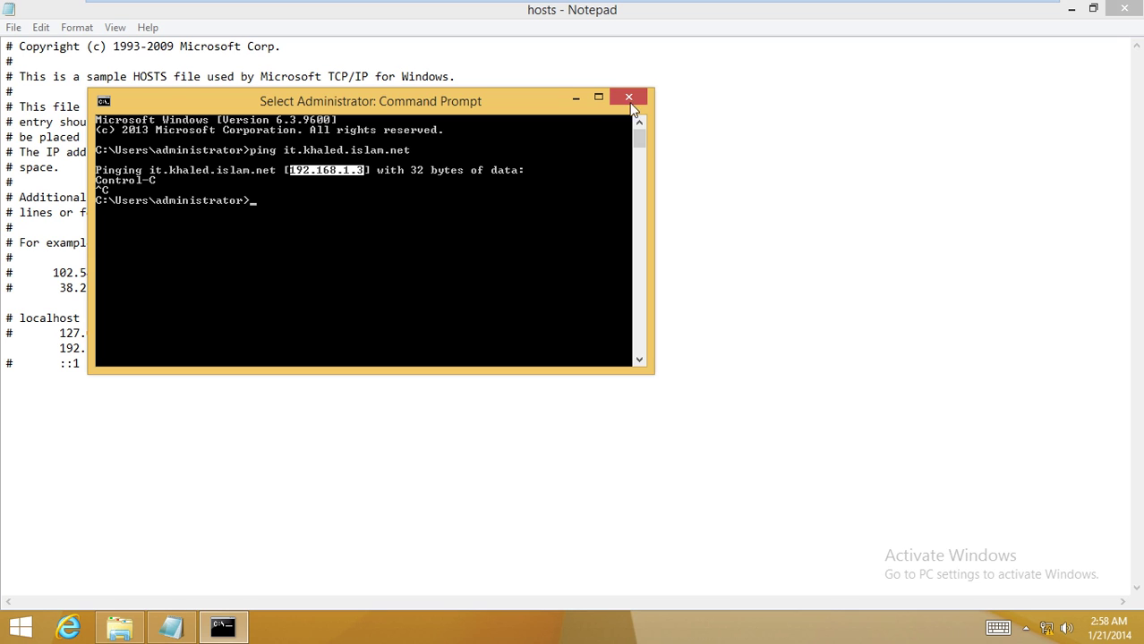
click(576, 97)
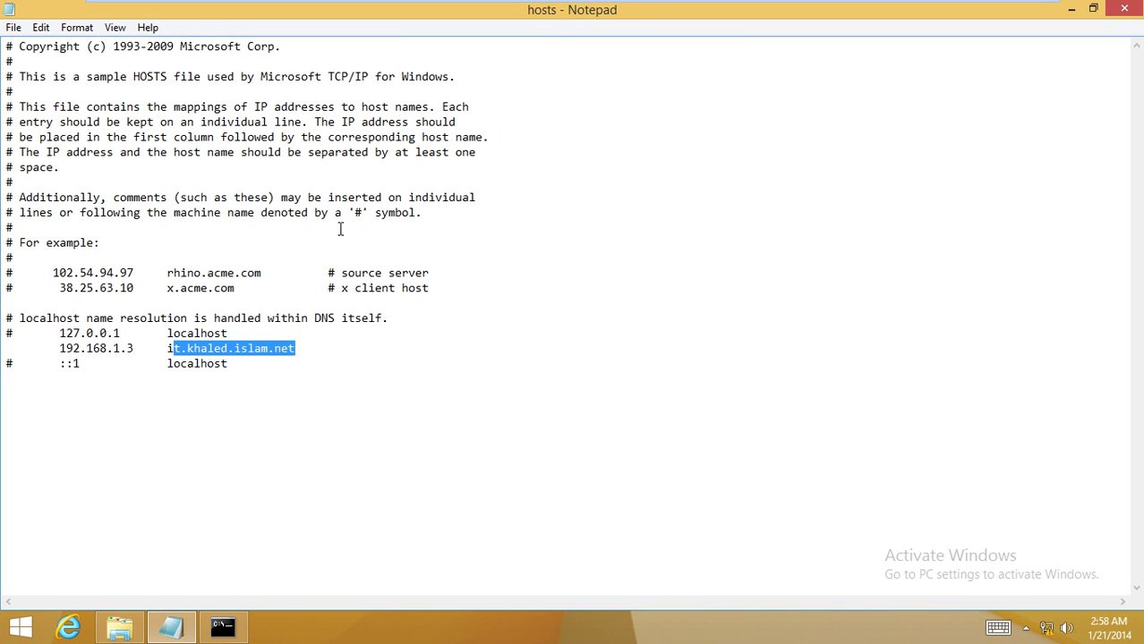
click(319, 334)
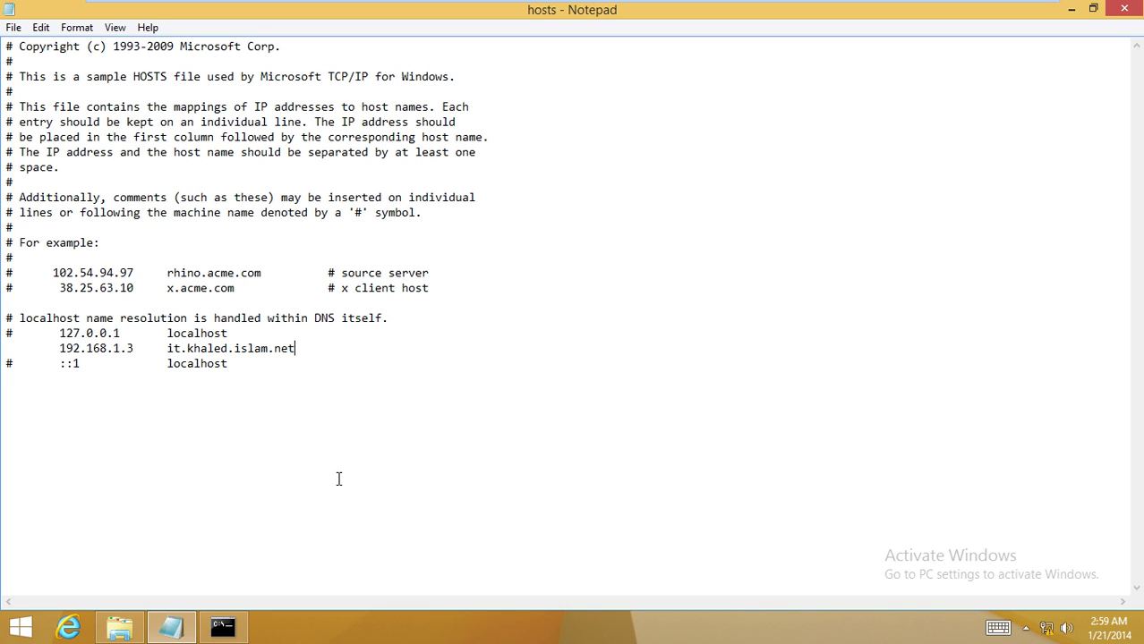
key(super)
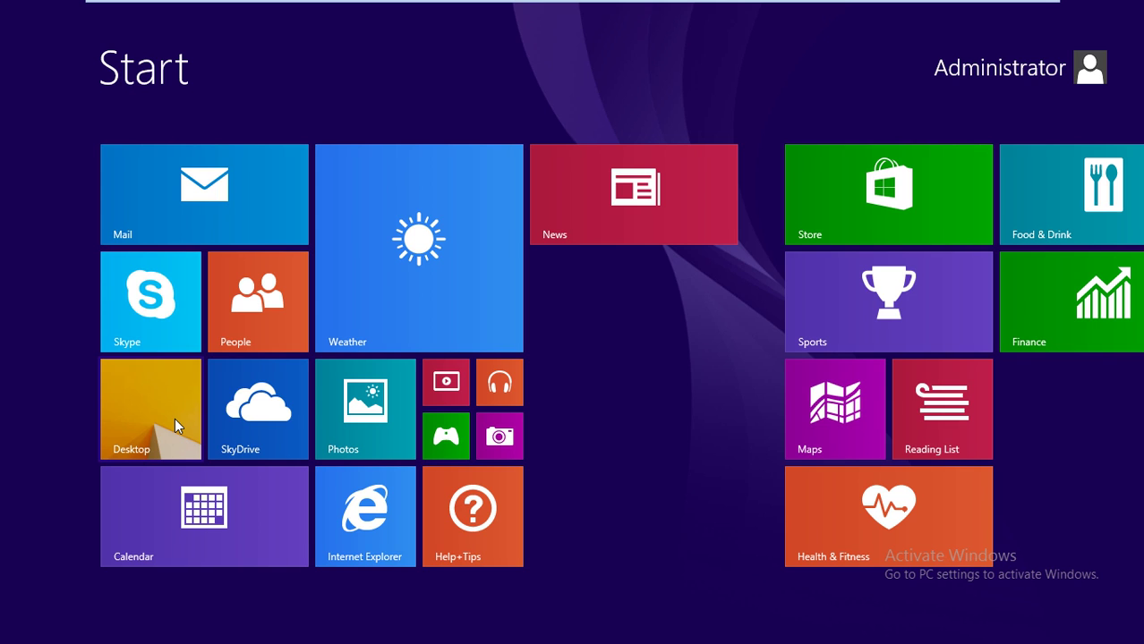
click(140, 422)
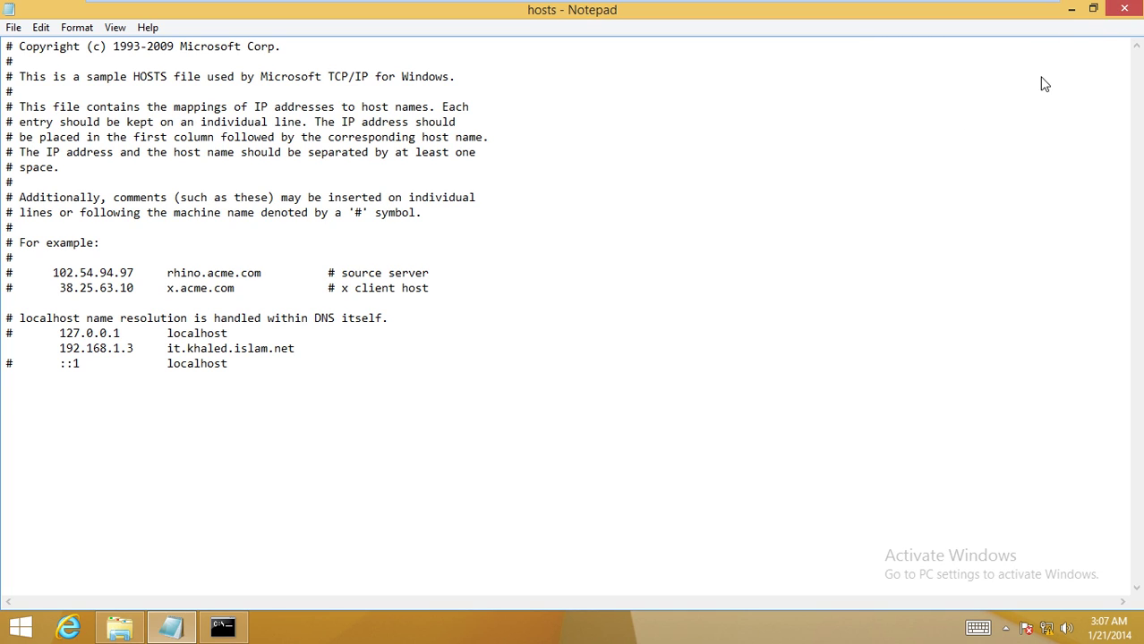
- Delete the it.khaled.islam.net line from the hosts file, save it, and close the file and the etc folder
drag(315, 356, 3, 355)
key(BackSpace)
key(BackSpace)
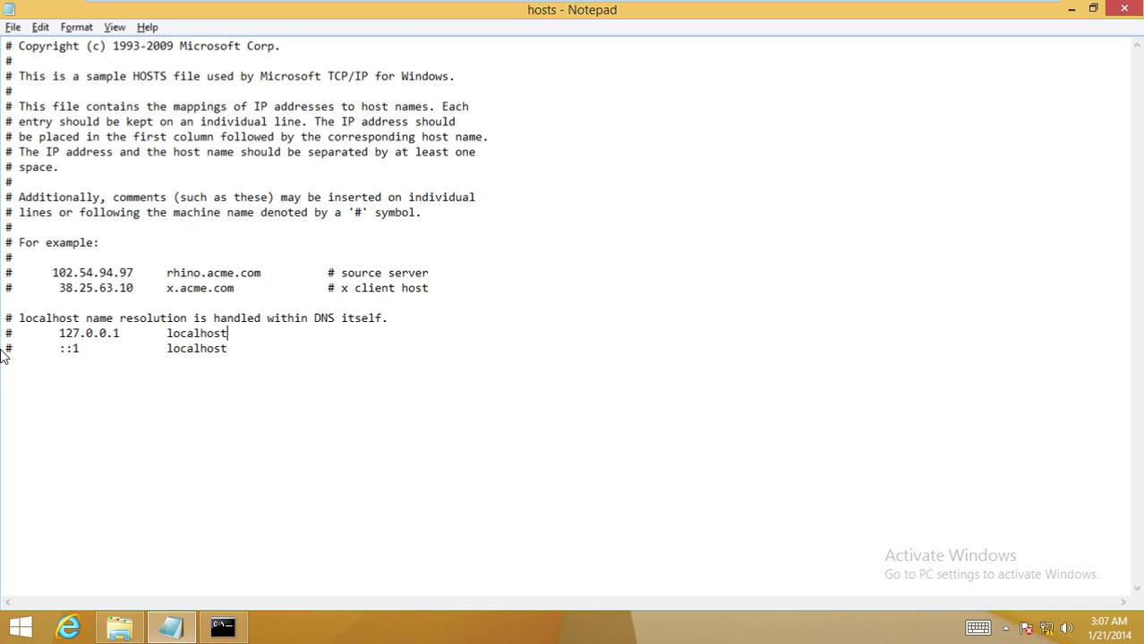
key(alt+F4)
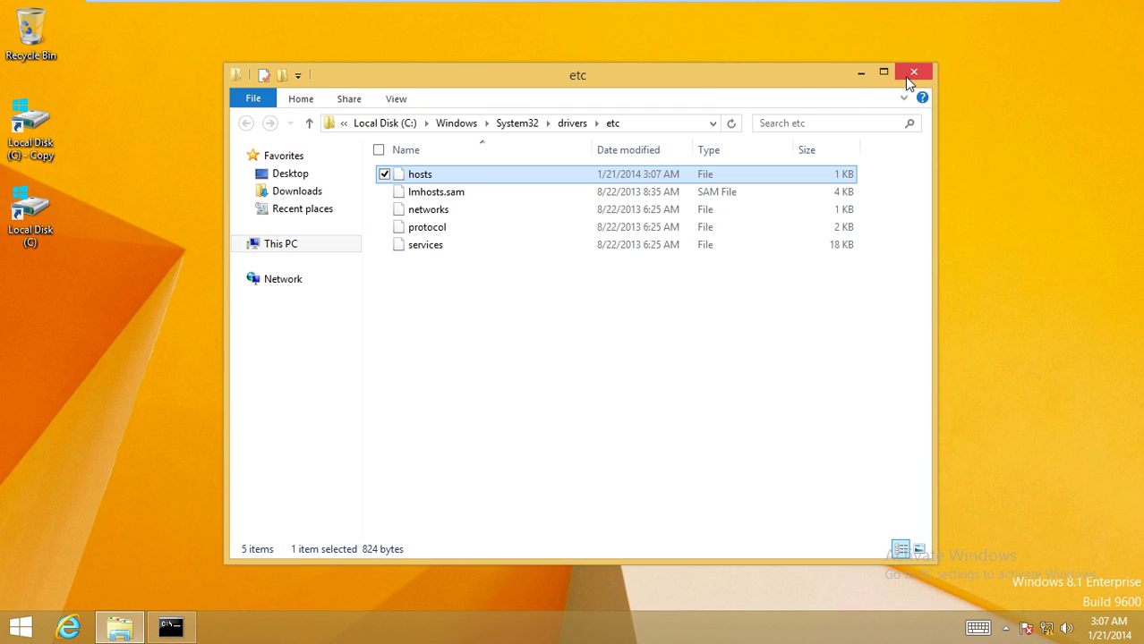
click(909, 81)
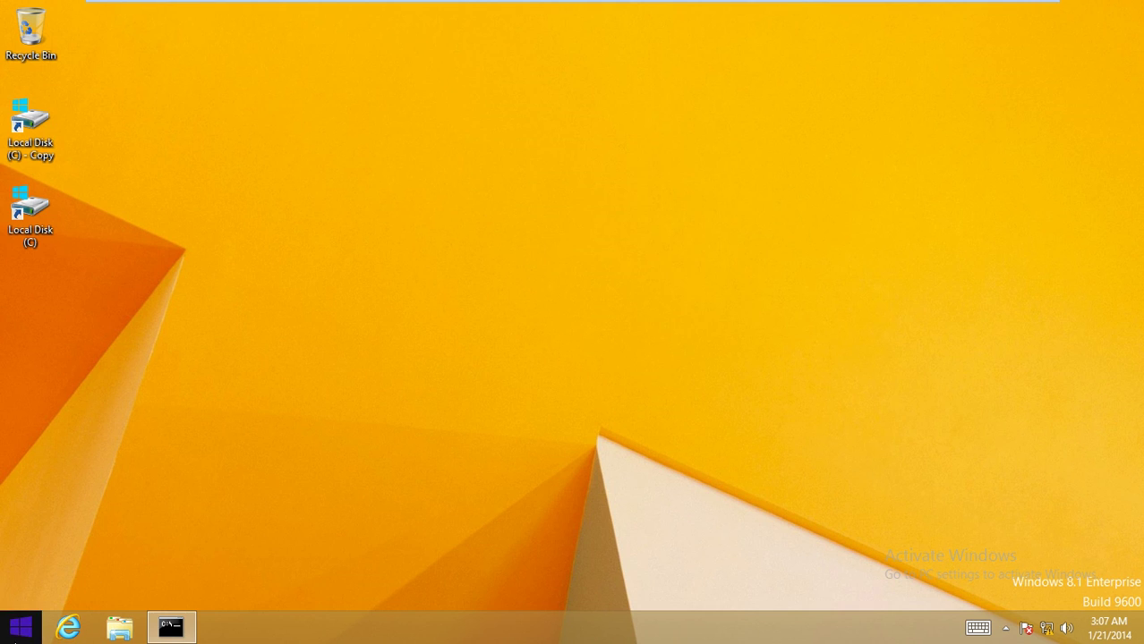
- Permanently delete the two Local Disk (C) shortcuts from the desktop
drag(117, 327, 24, 118)
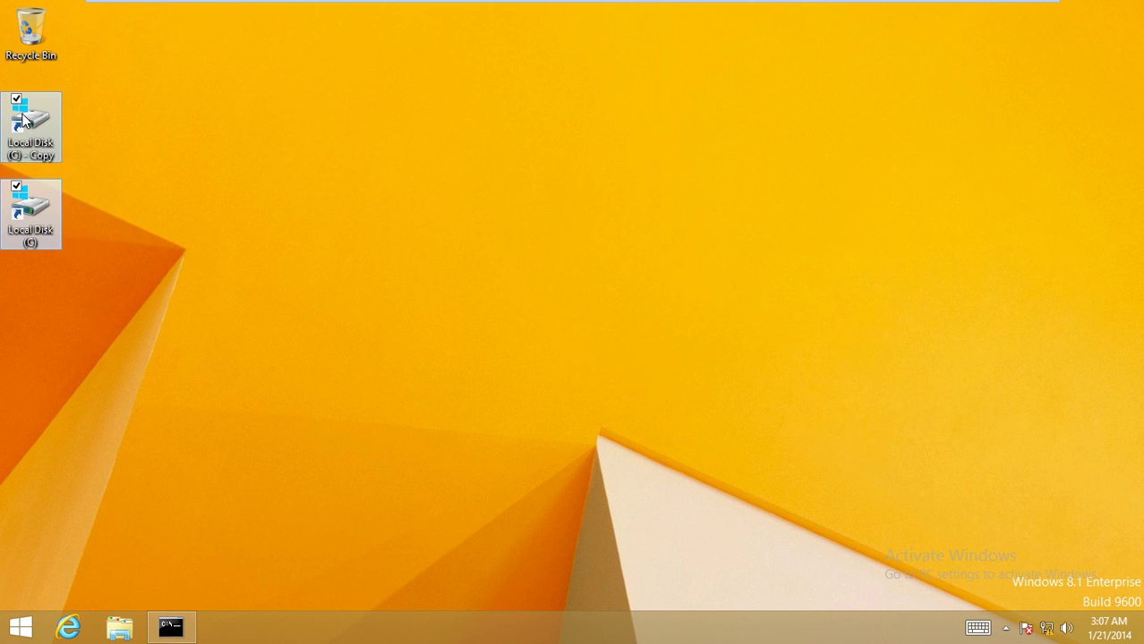
key(shift+Delete)
key(Return)
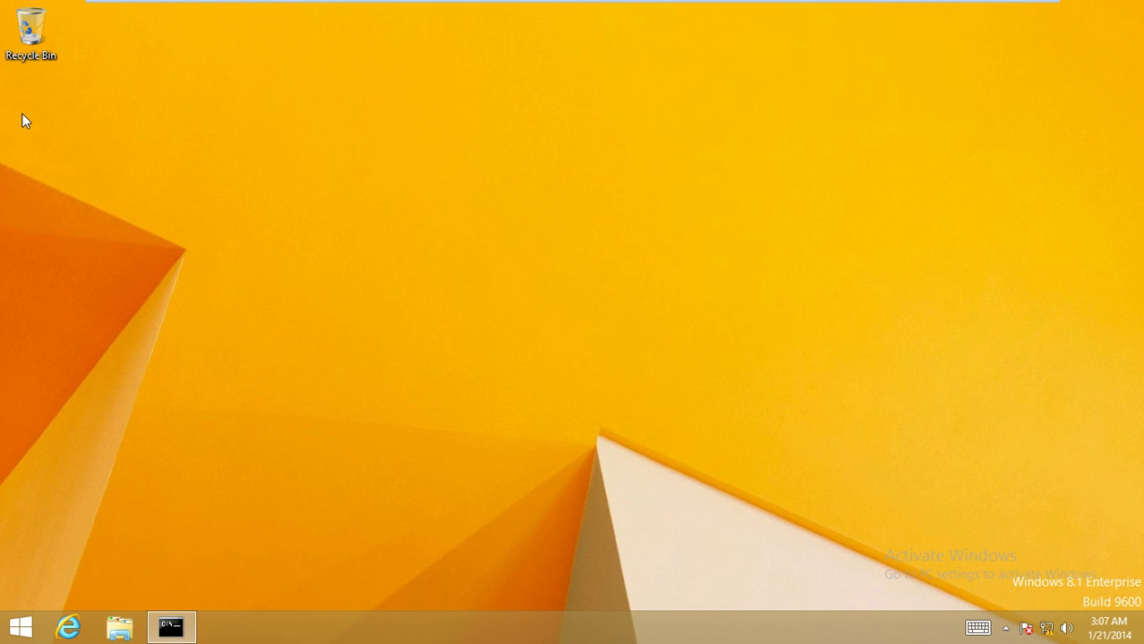
- Open Computer Management for This PC and show its list of services
key(super)
text(pc)
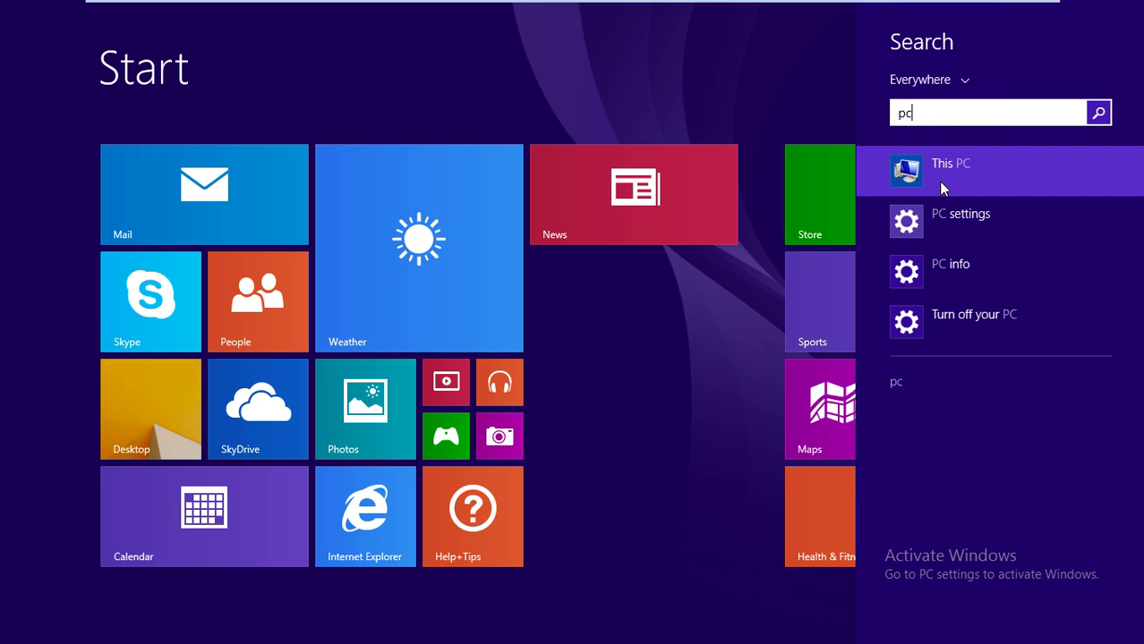
right_click(937, 181)
click(948, 230)
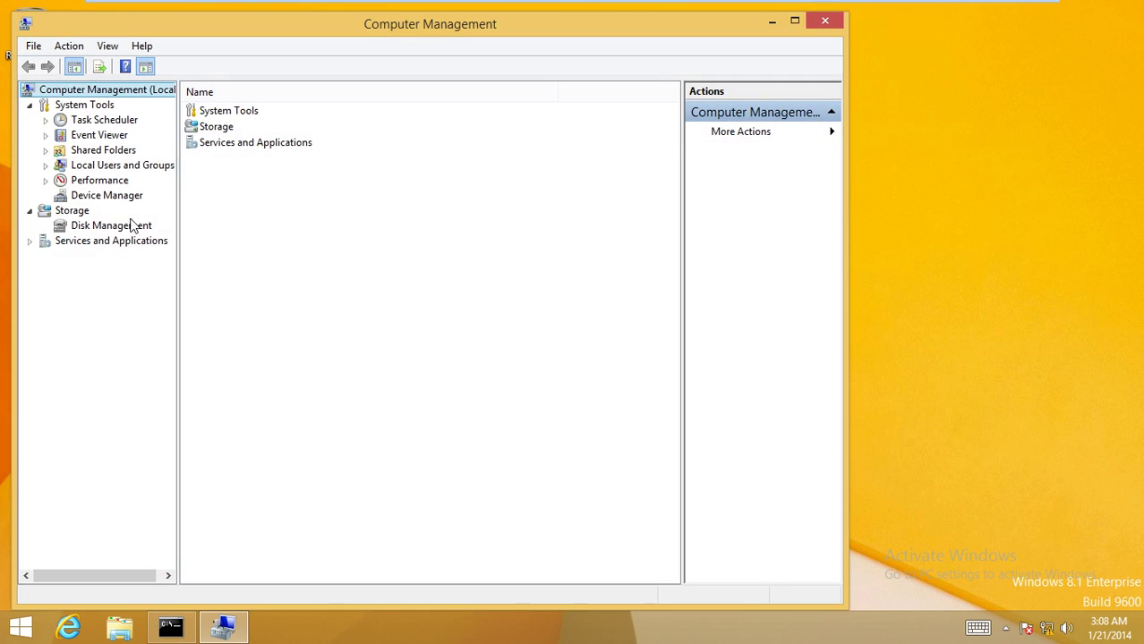
click(126, 242)
click(90, 256)
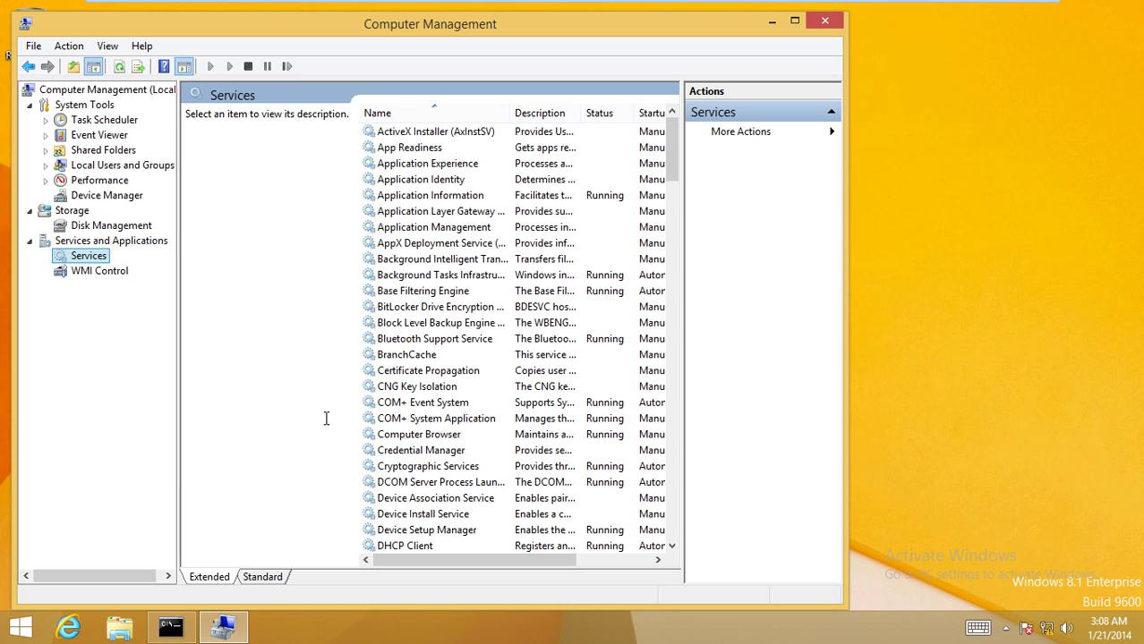
- Find the DNS Client service in the list and select it to examine its description and status
click(410, 484)
scroll(411, 483, down, 2)
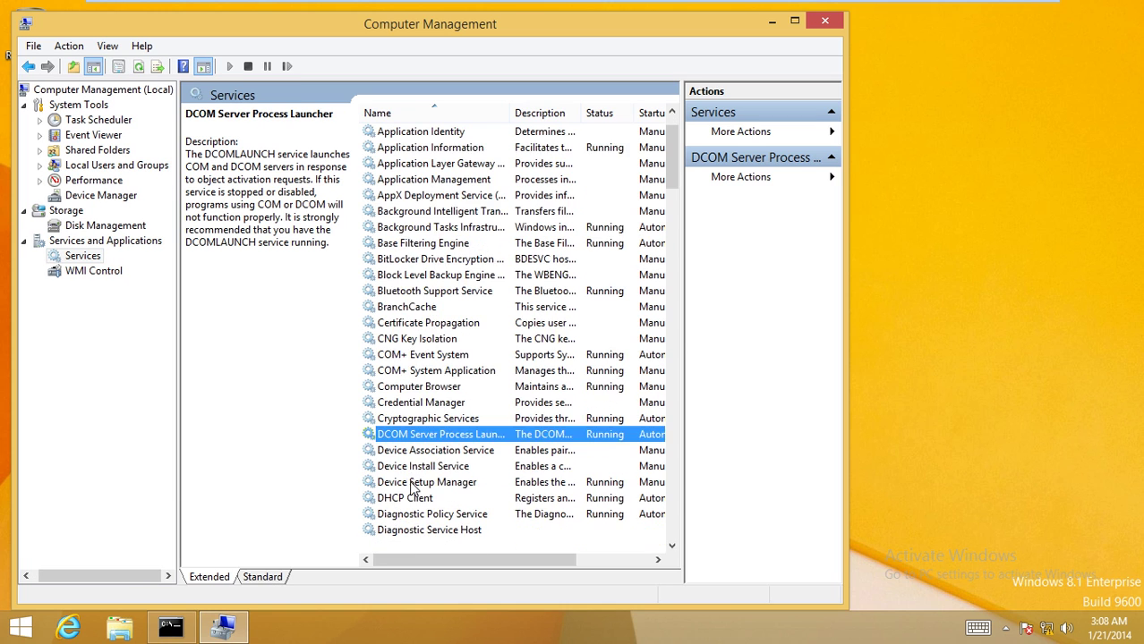
scroll(405, 458, down, 1)
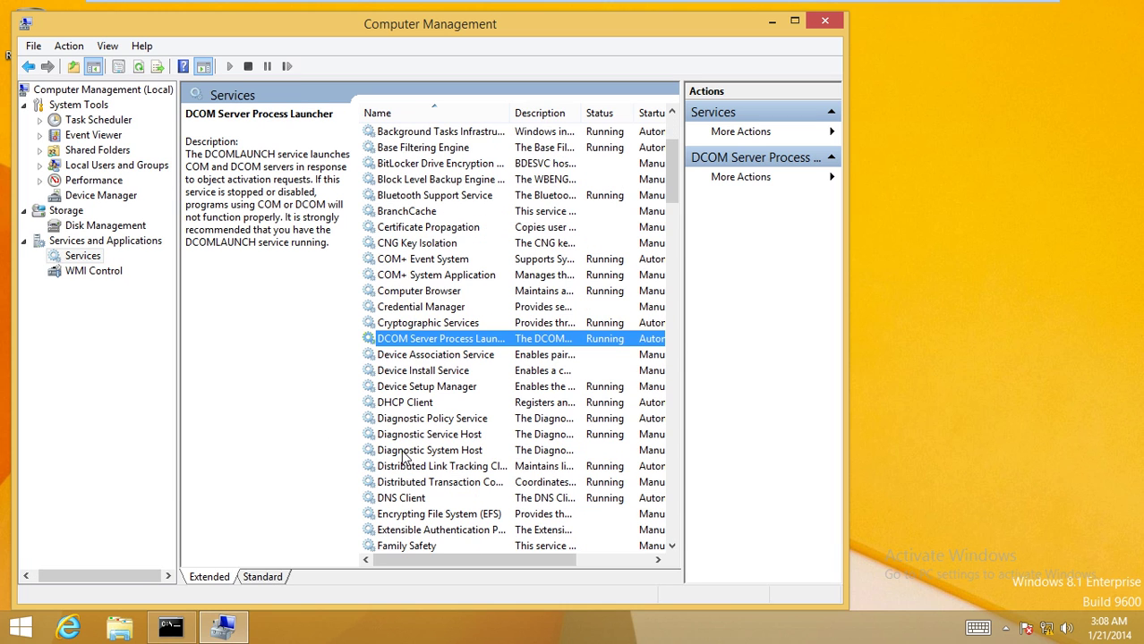
click(401, 499)
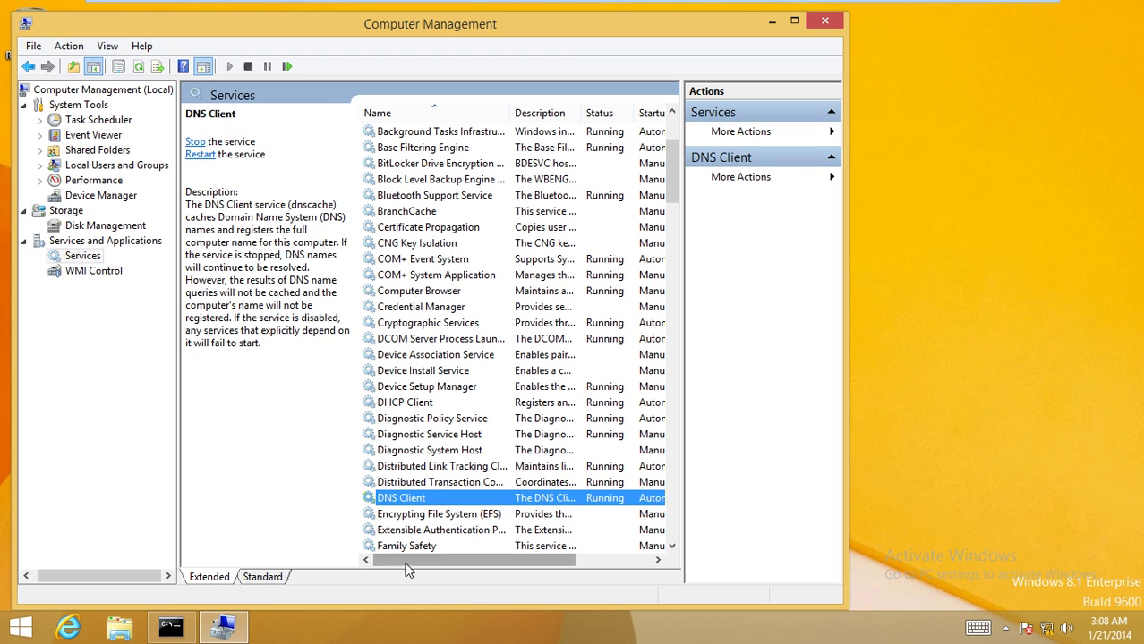
drag(413, 559, 448, 561)
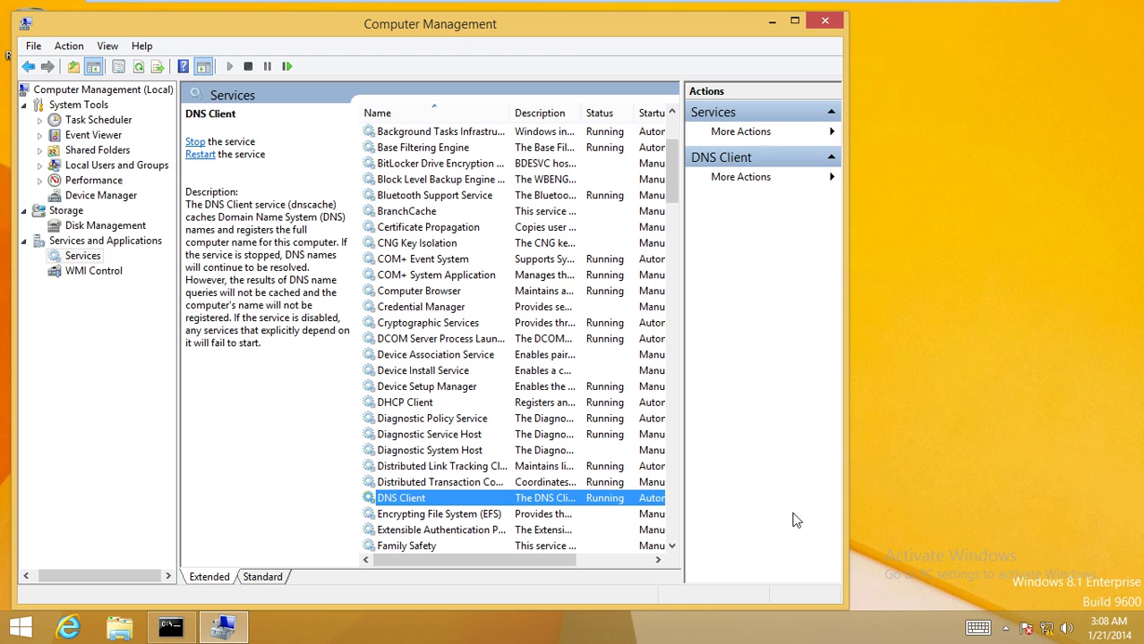
- Open the properties of the Ethernet0 connection from the Network and Sharing Center
right_click(1046, 628)
click(1044, 620)
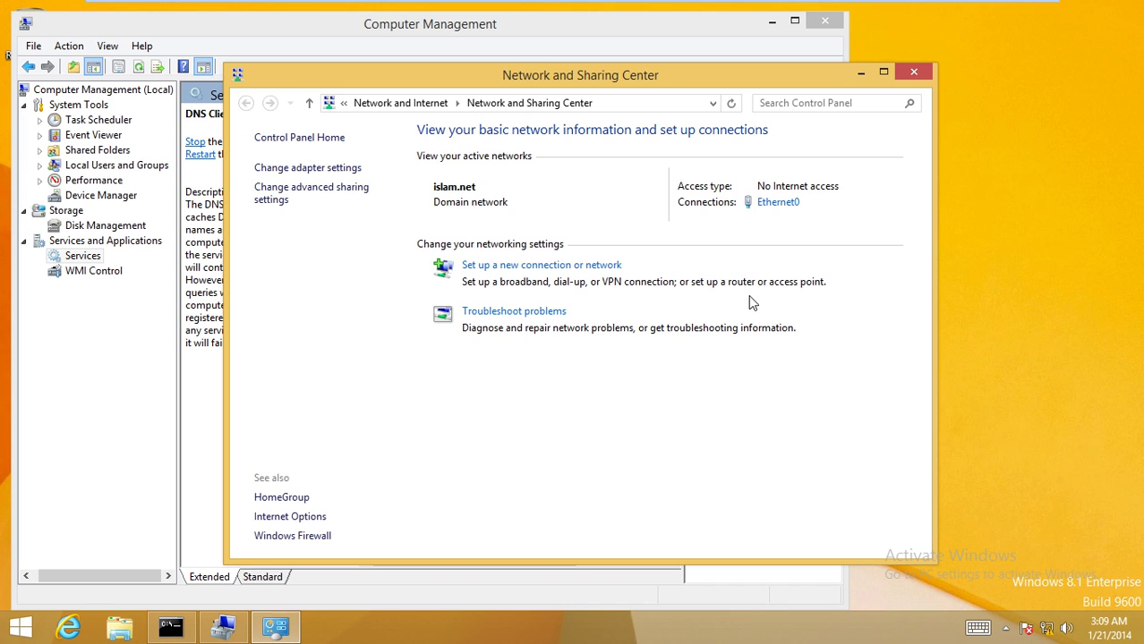
click(770, 206)
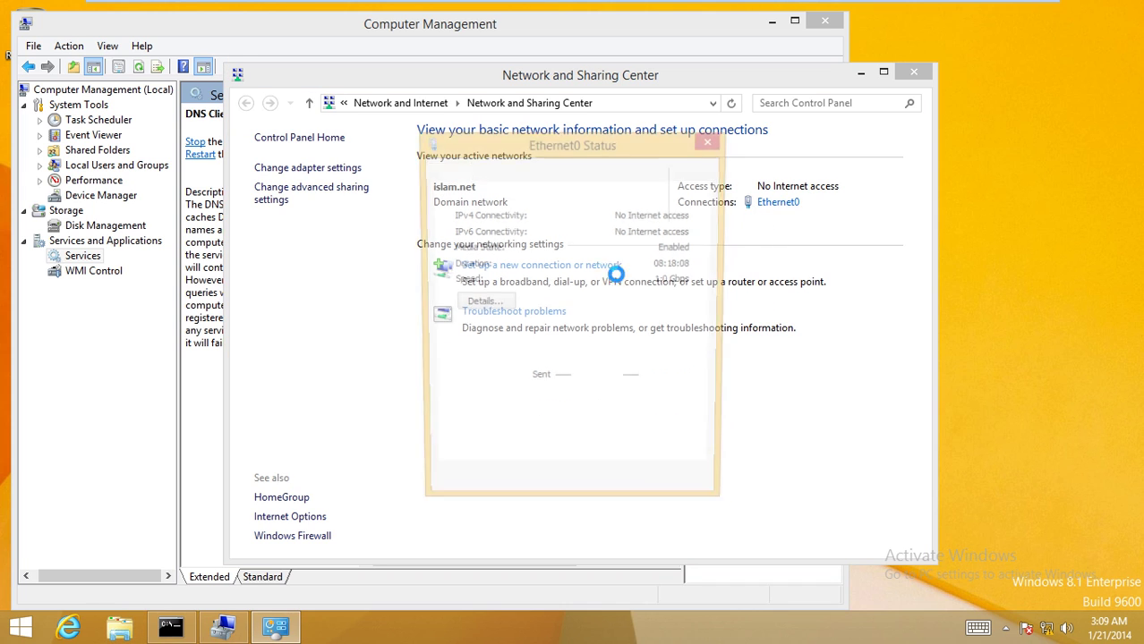
click(476, 452)
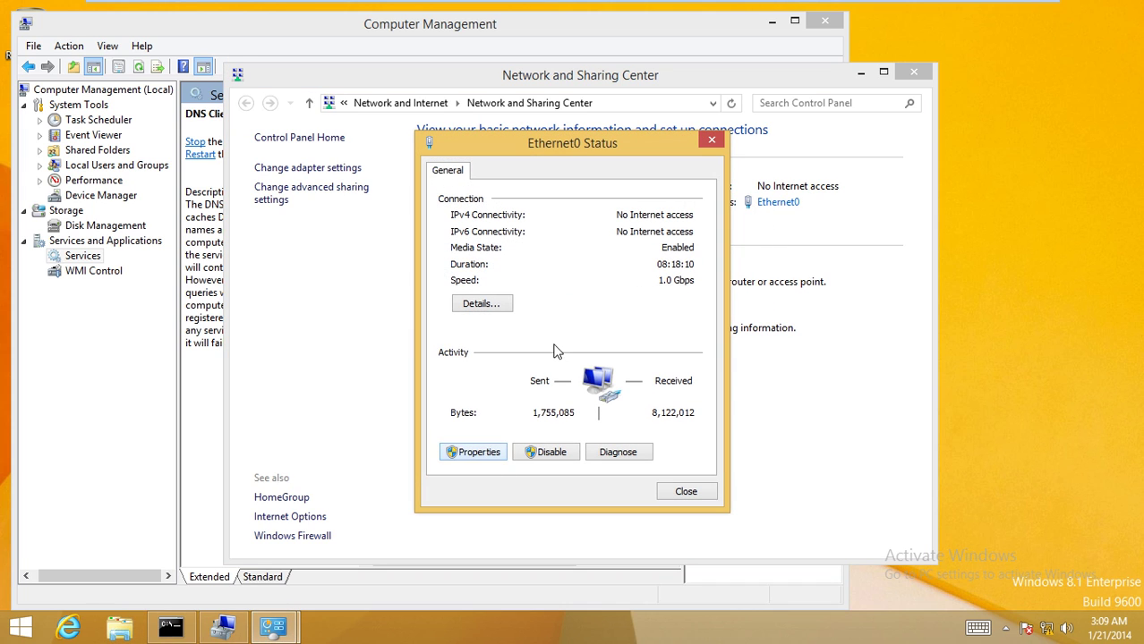
- Open the advanced settings of Internet Protocol Version 4 (TCP/IPv4) for Ethernet0 and show its DNS options
scroll(582, 340, down, 1)
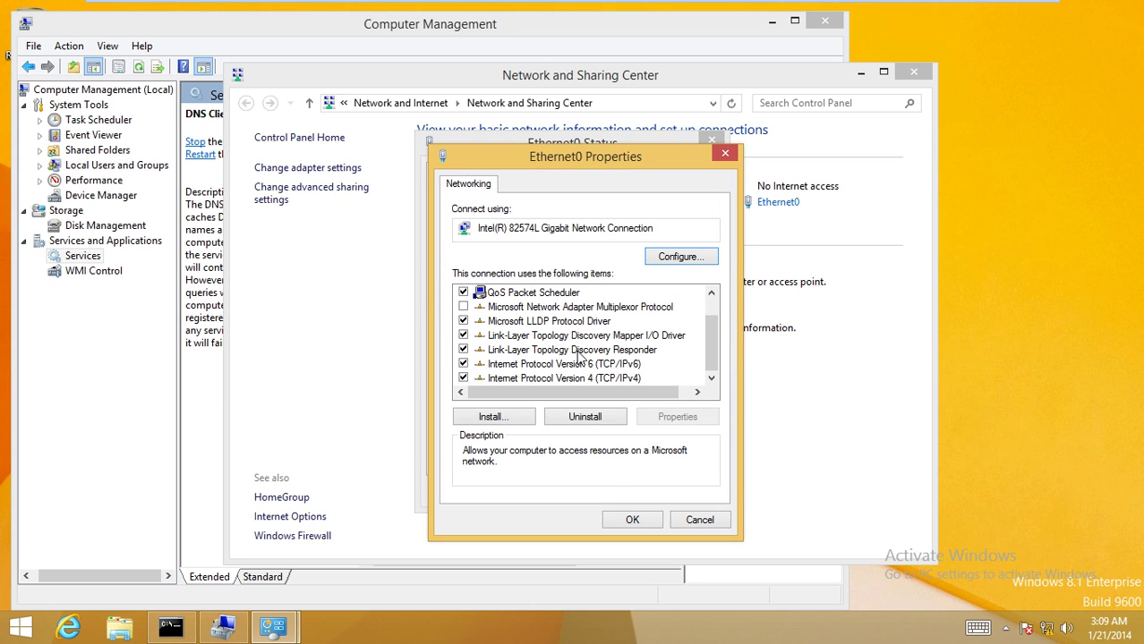
click(564, 377)
click(678, 417)
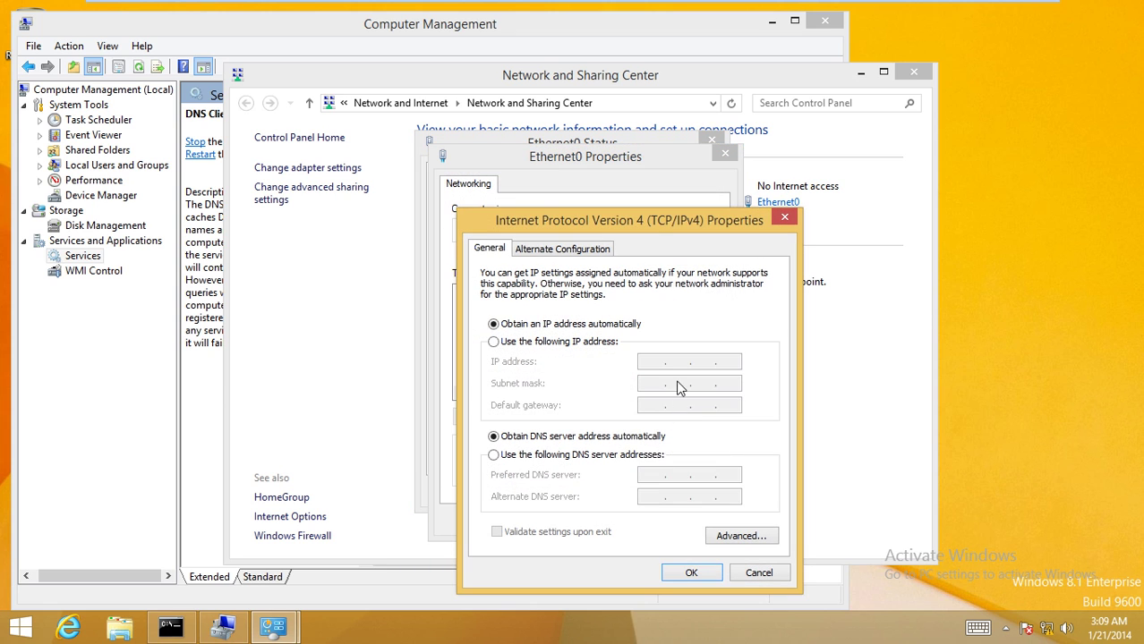
drag(674, 220, 700, 116)
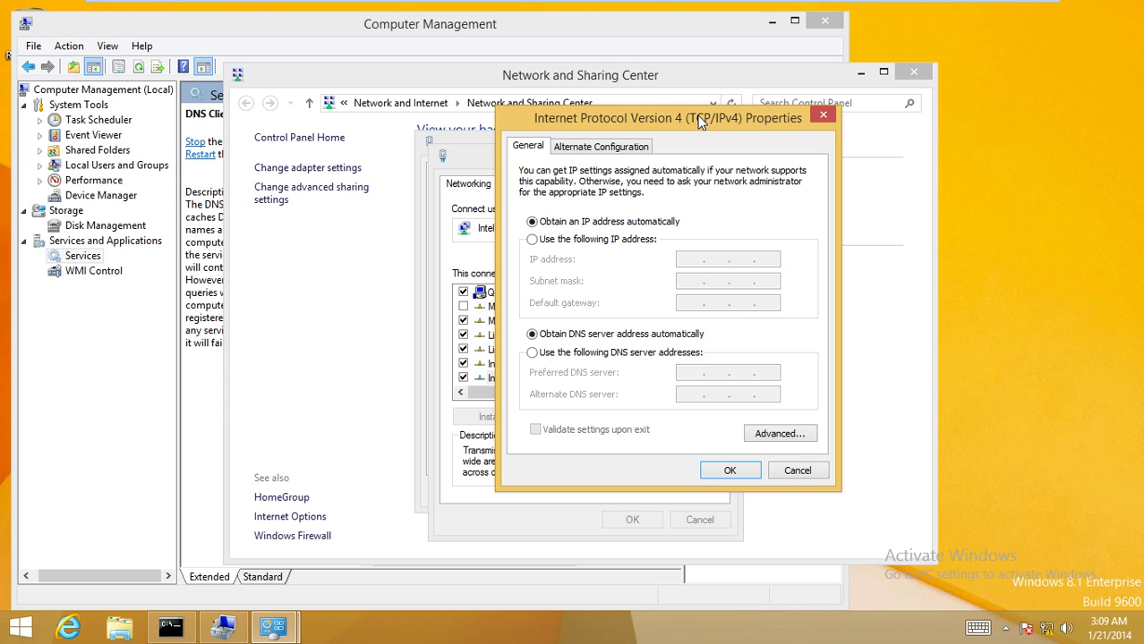
click(793, 438)
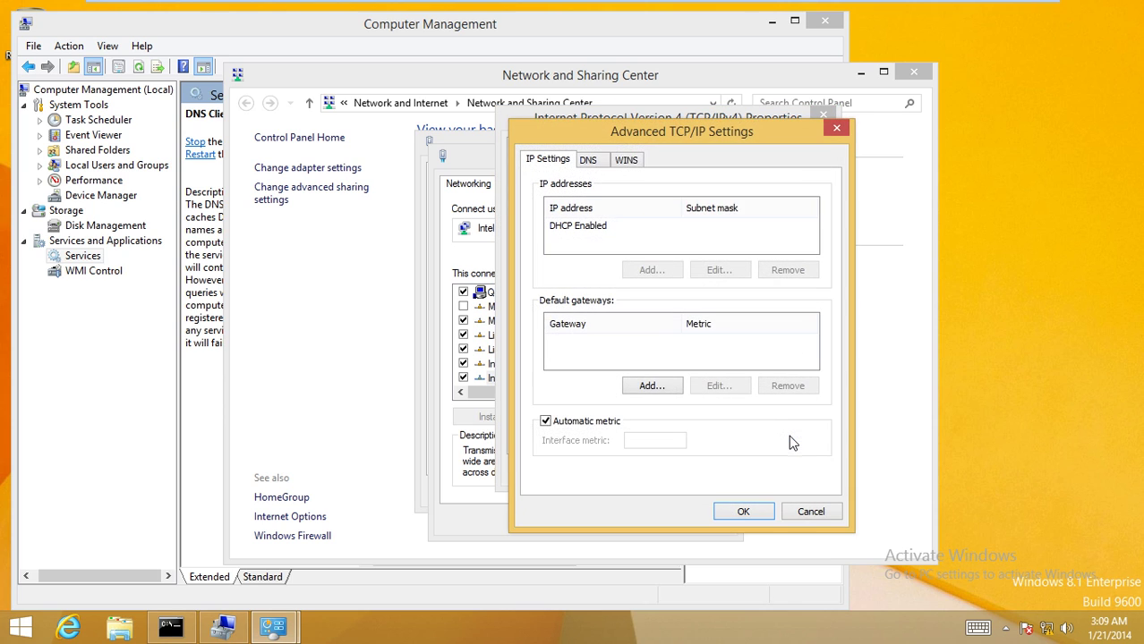
click(596, 162)
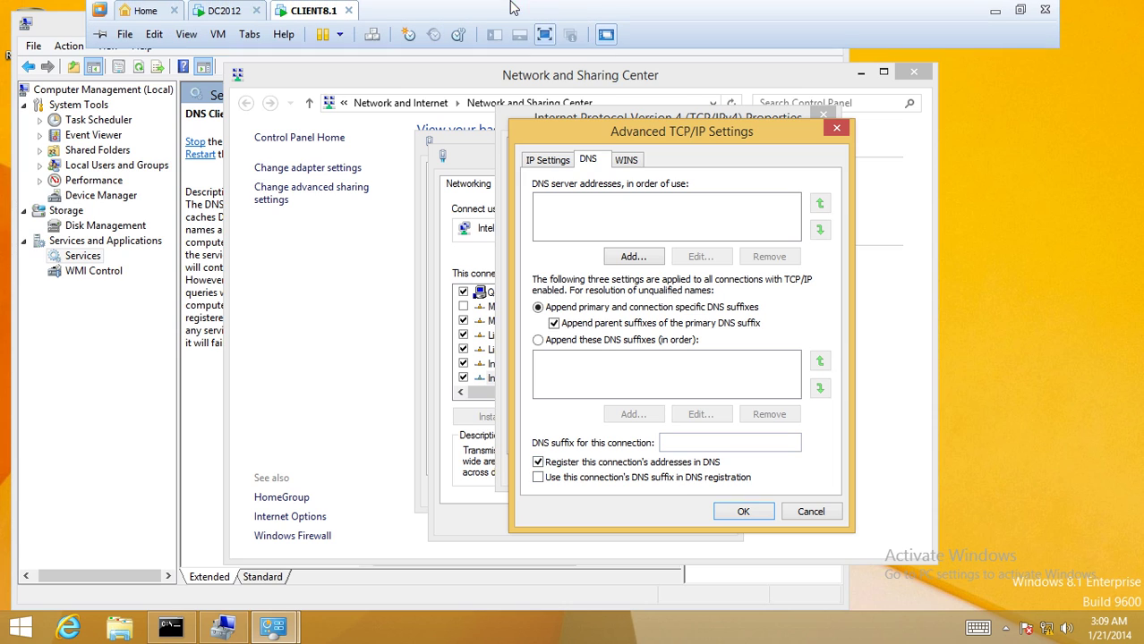
- Check the client adapter's IP settings in the advanced TCP/IP settings, then return to its DNS options
click(541, 159)
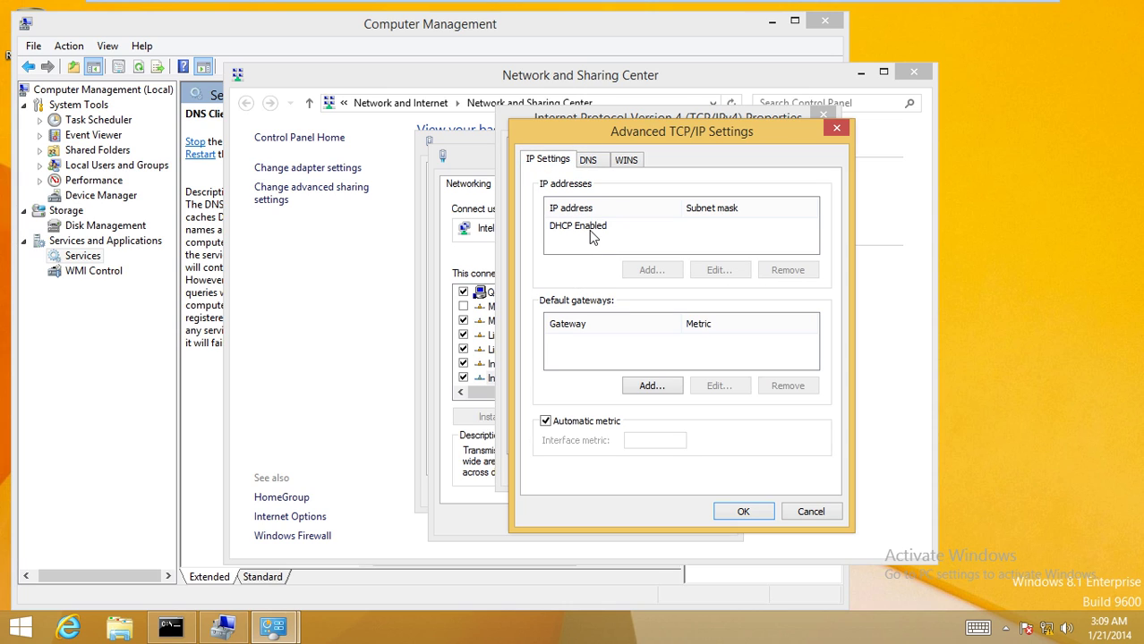
click(590, 166)
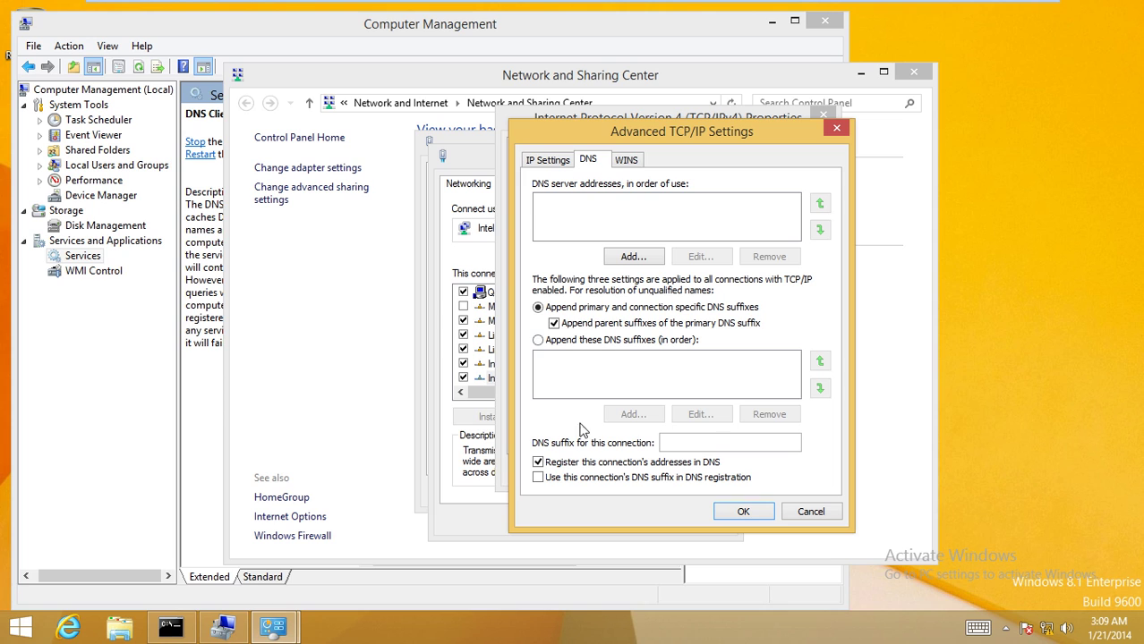
- Switch to the DC2012 virtual machine and open the Ethernet0 connection's properties from the Network and Sharing Center
mouse_move(499, 8)
click(224, 12)
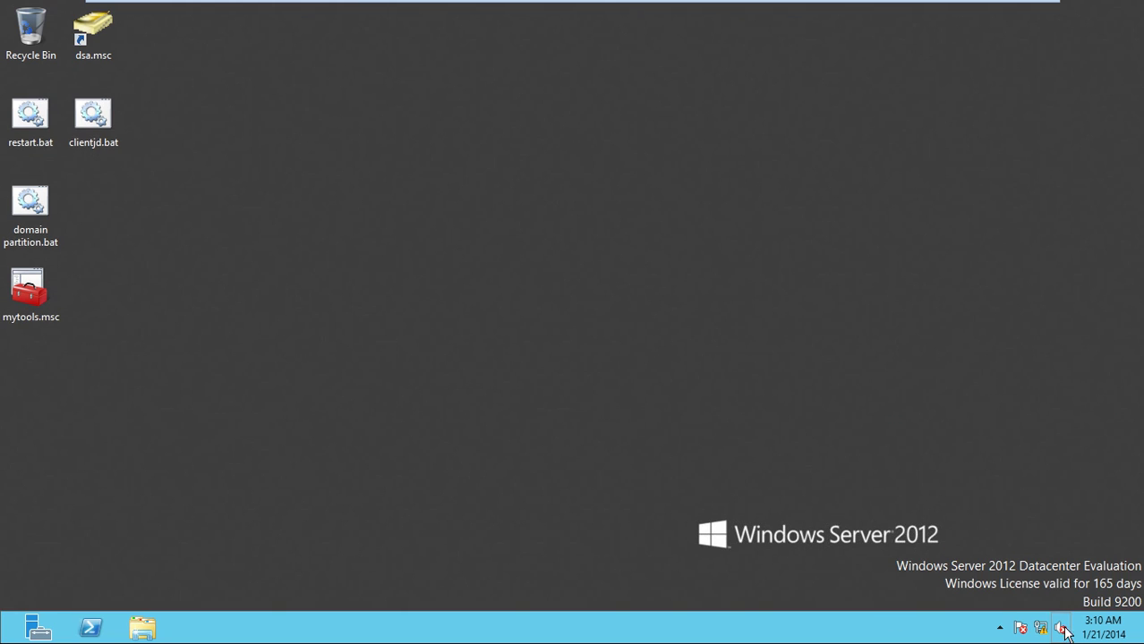
right_click(1049, 634)
click(1011, 613)
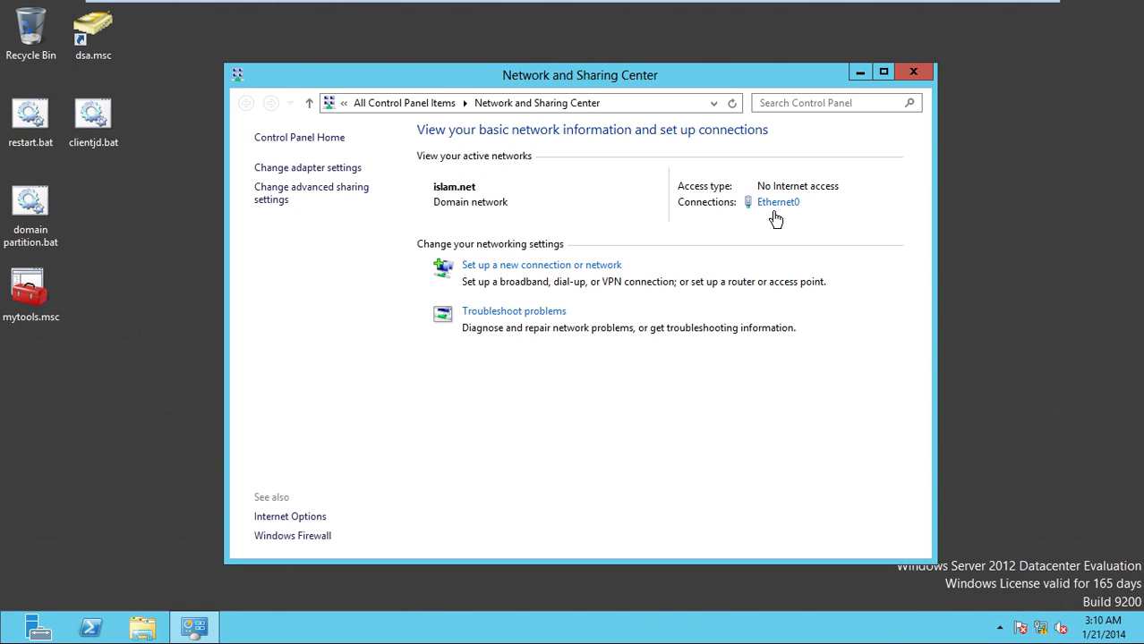
click(777, 204)
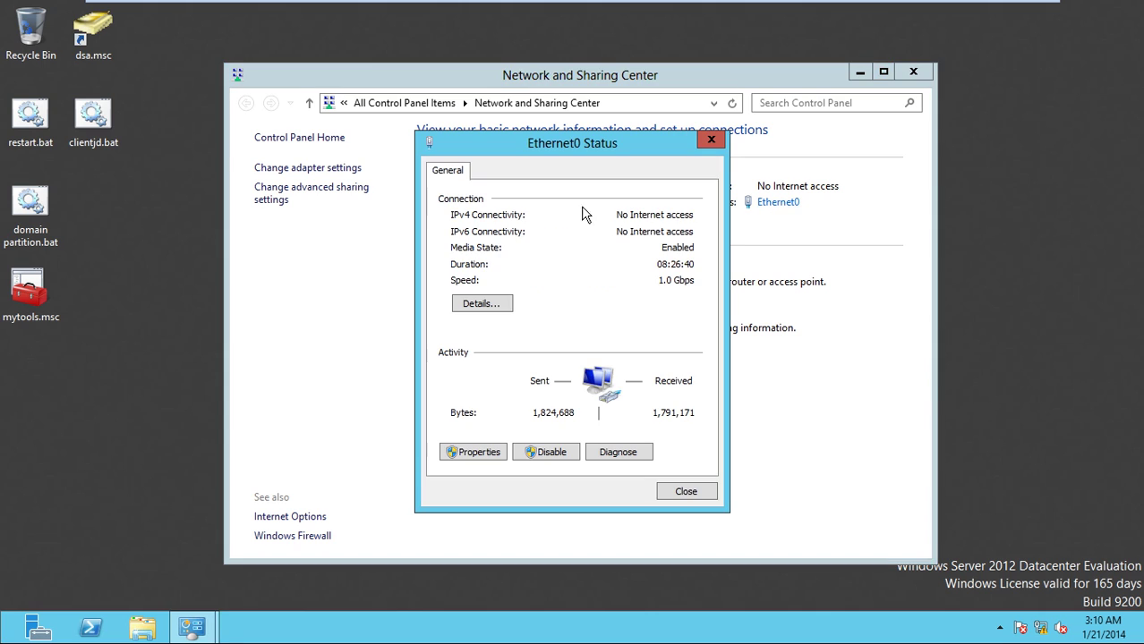
click(482, 458)
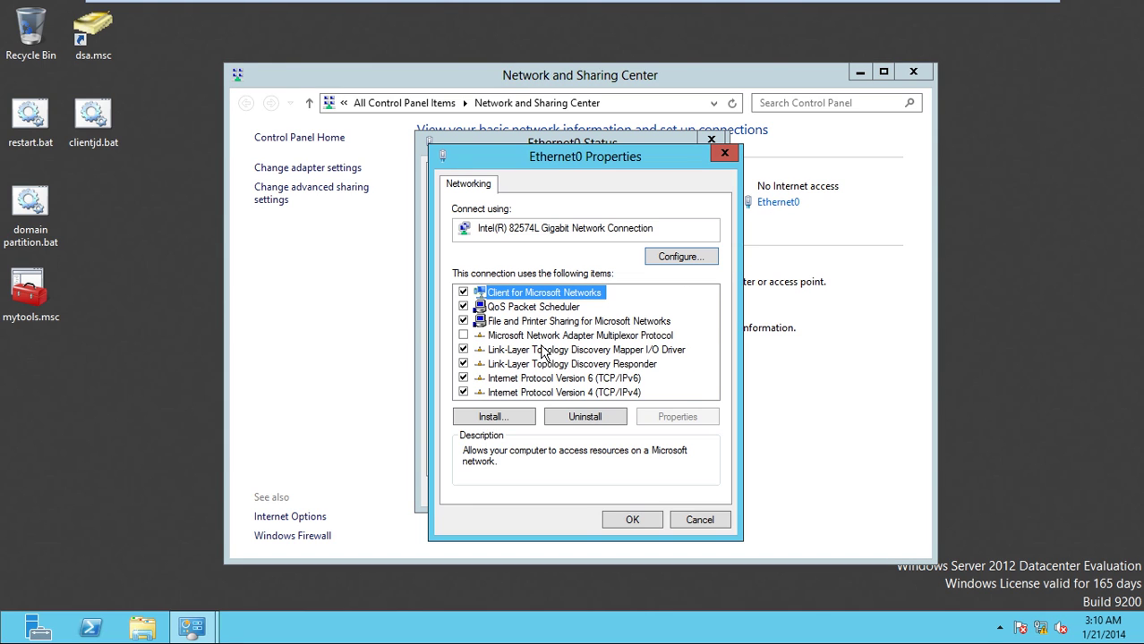
- Open the advanced settings of Internet Protocol Version 4 (TCP/IPv4) on DC2012 and show the DNS options
click(586, 396)
click(707, 421)
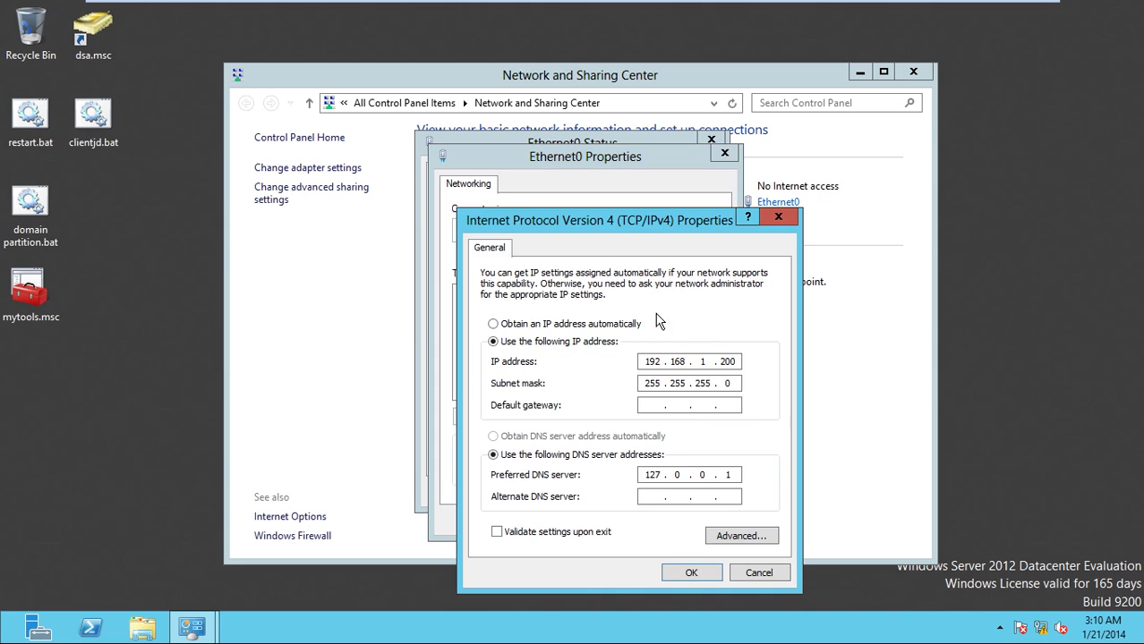
drag(625, 231, 590, 104)
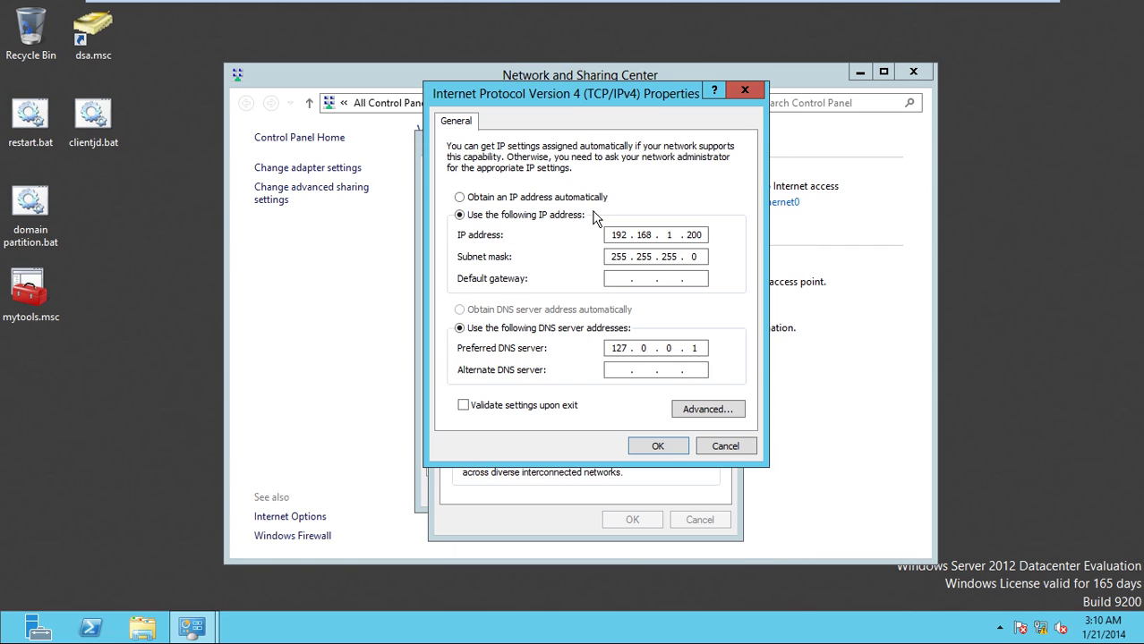
click(708, 414)
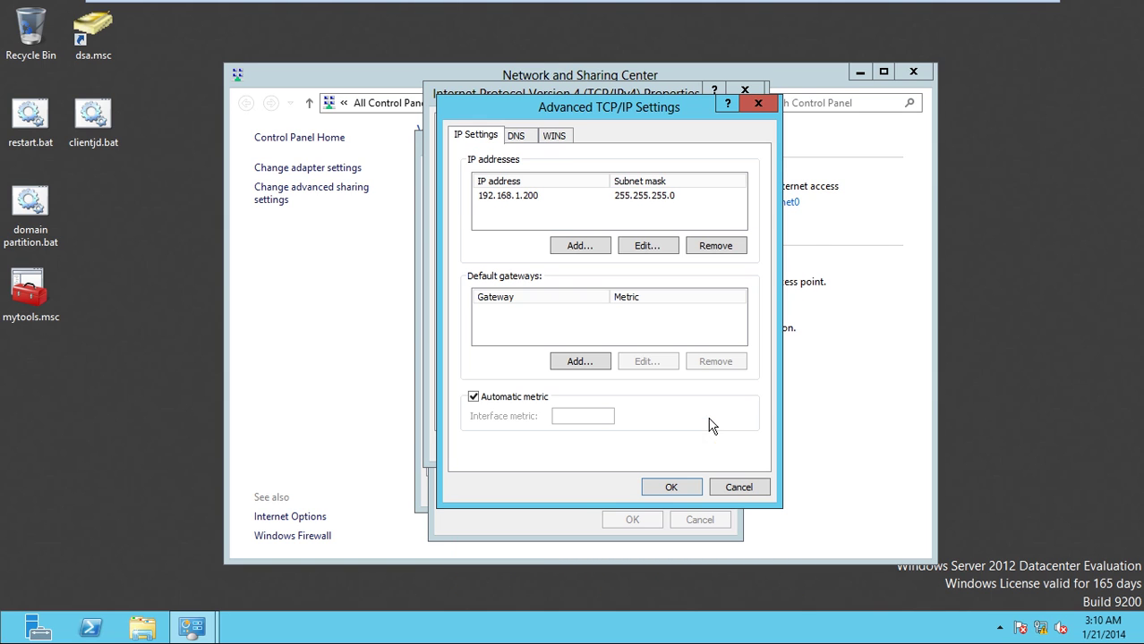
click(531, 143)
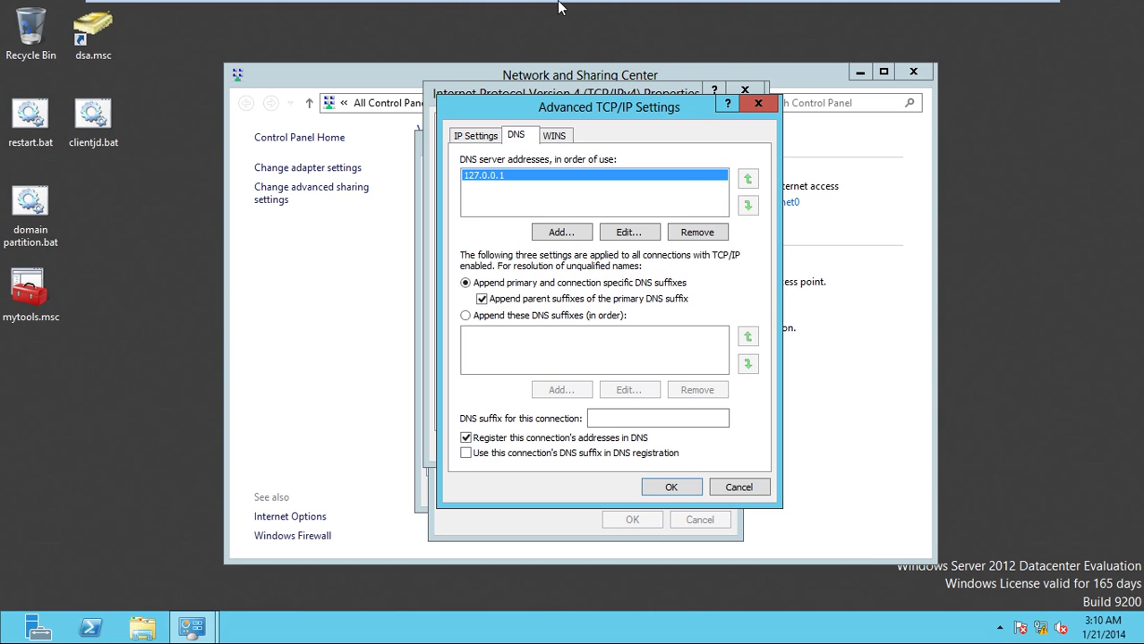
- Switch back to the CLIENT8.1 virtual machine, review the DNS Client service in Computer Management, and minimize that window
mouse_move(428, 12)
click(329, 11)
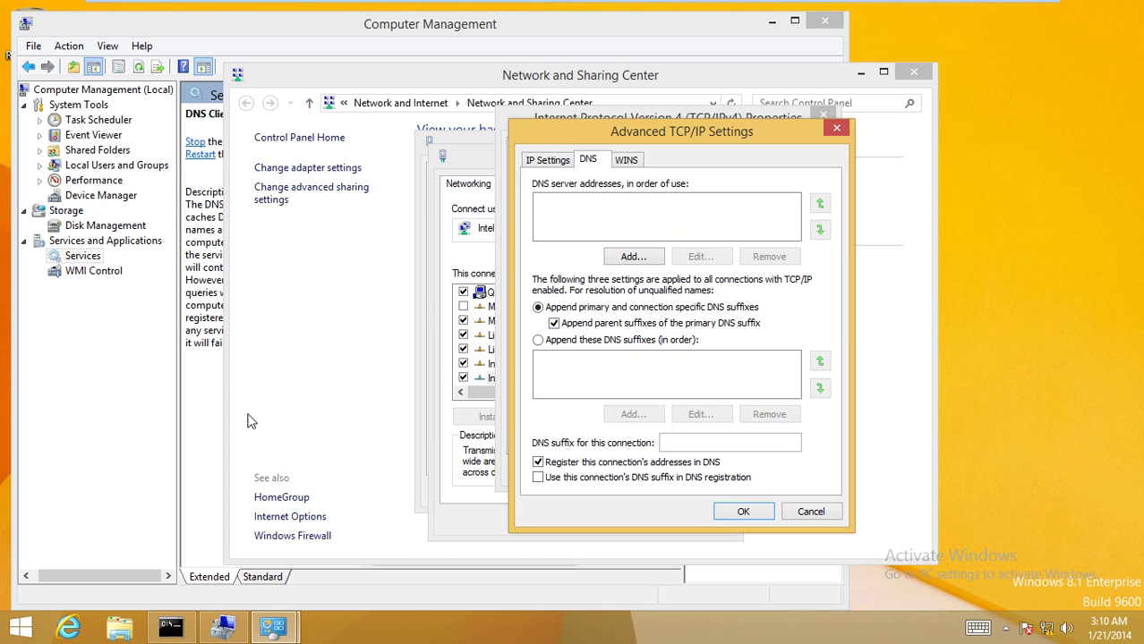
click(125, 474)
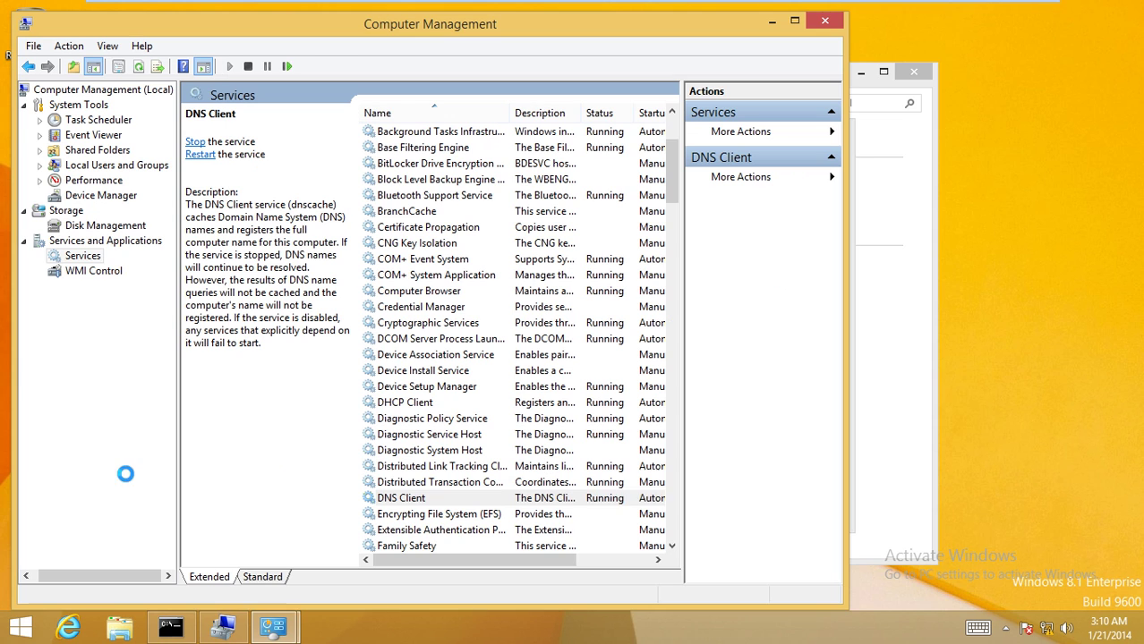
click(401, 503)
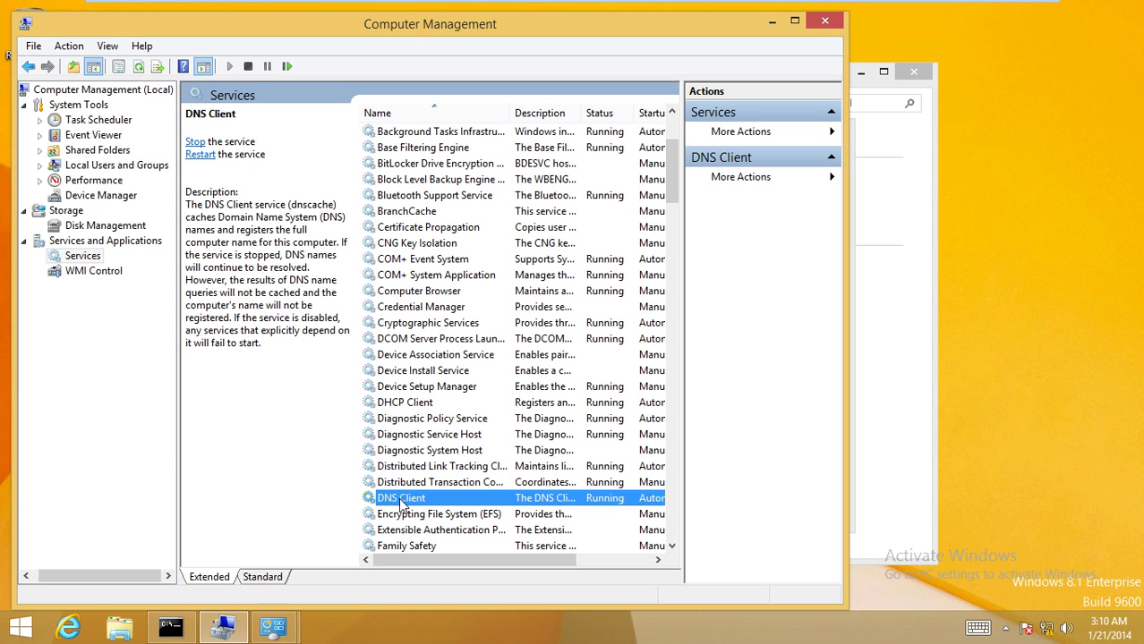
click(773, 23)
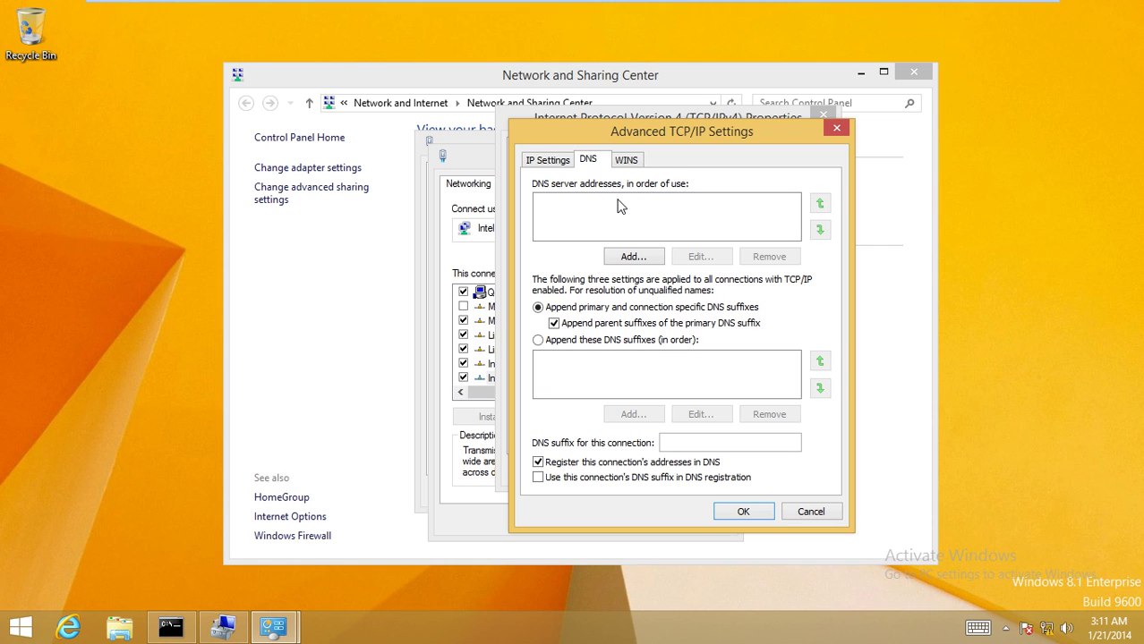
- Examine the client adapter's IP address assignment, then cancel out of the advanced and IPv4 properties dialogs
click(549, 160)
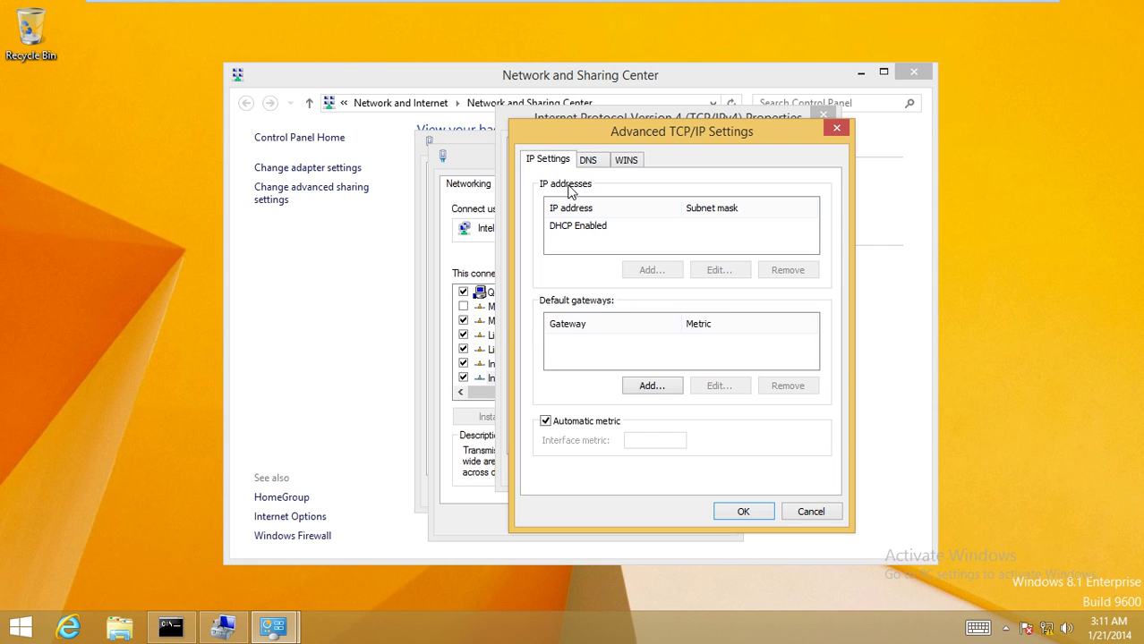
click(580, 229)
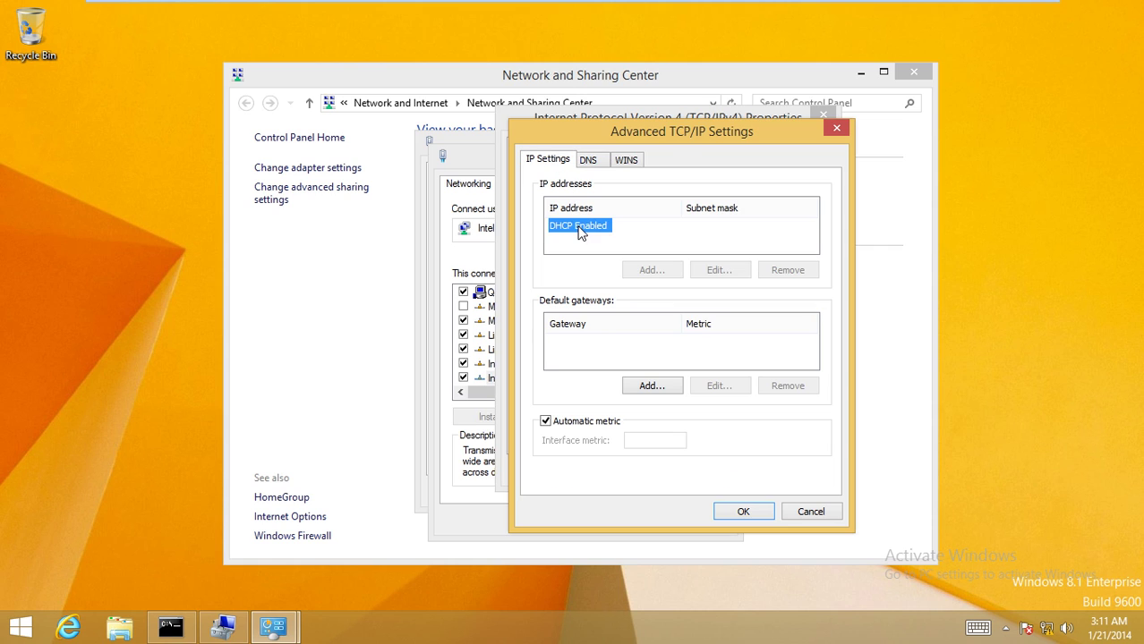
click(809, 512)
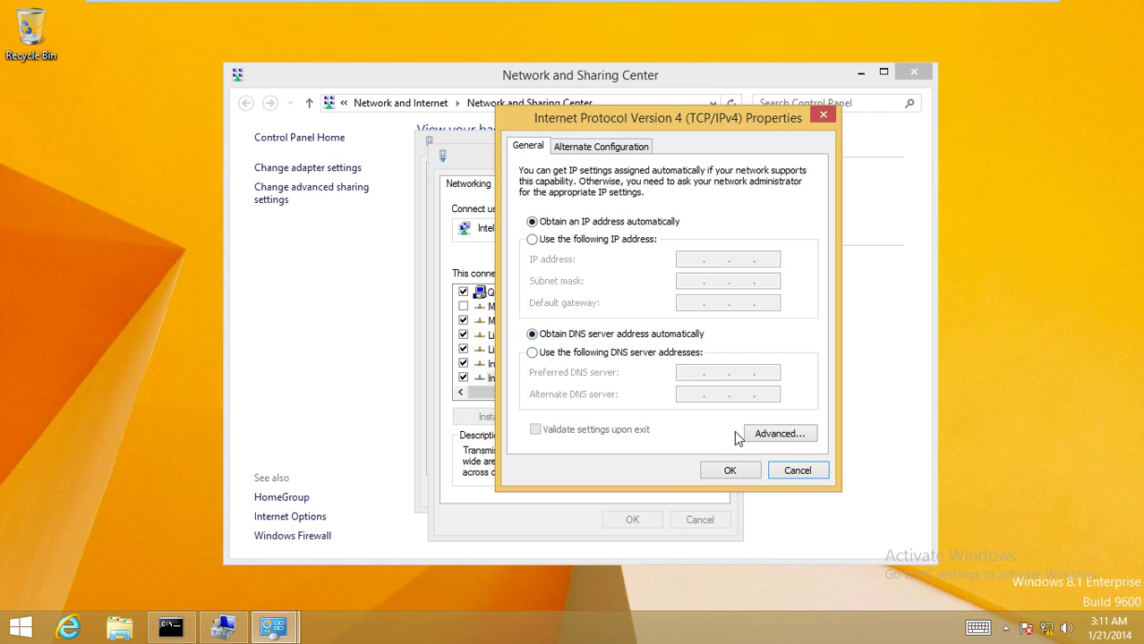
click(795, 469)
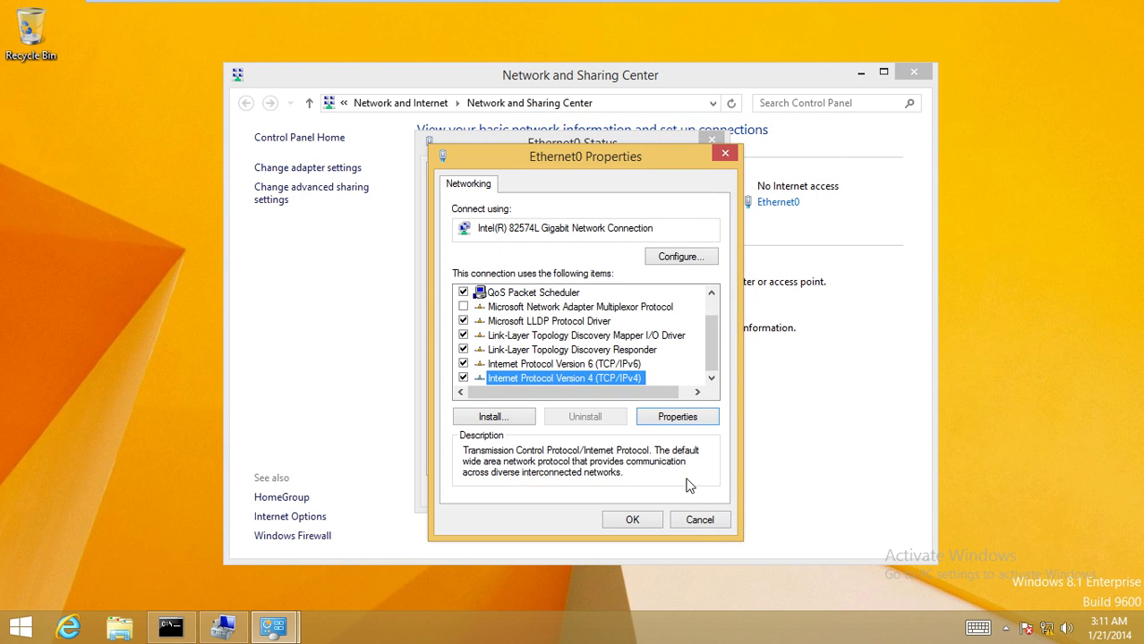
- Leave the Ethernet0 properties and highlight the IPv4 DNS Server entry in the network connection details
click(697, 520)
click(474, 305)
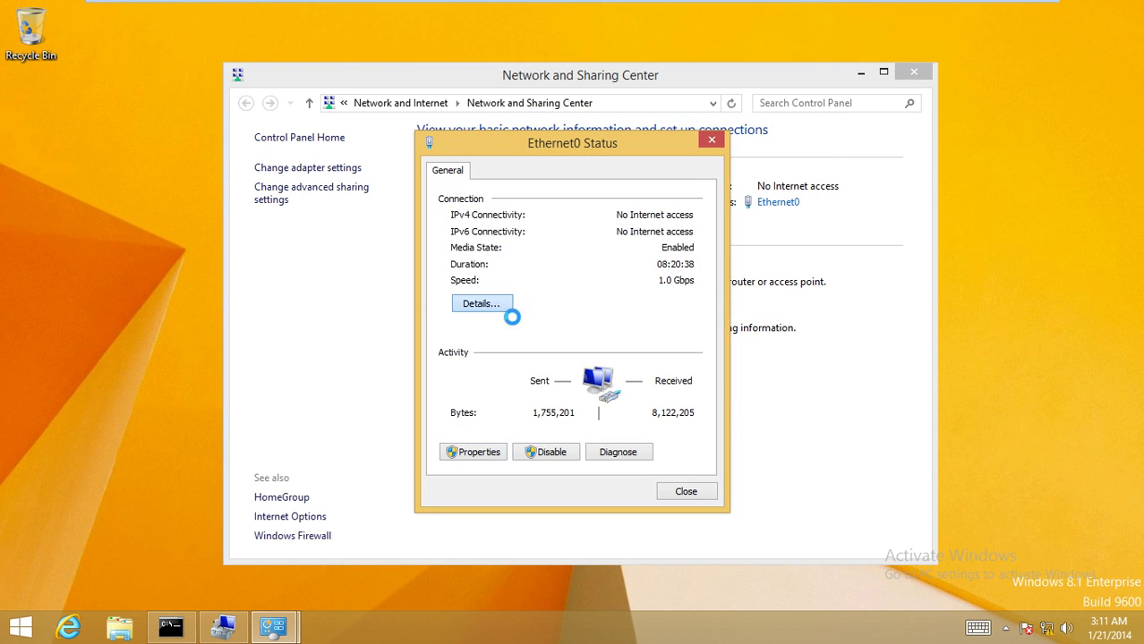
click(499, 380)
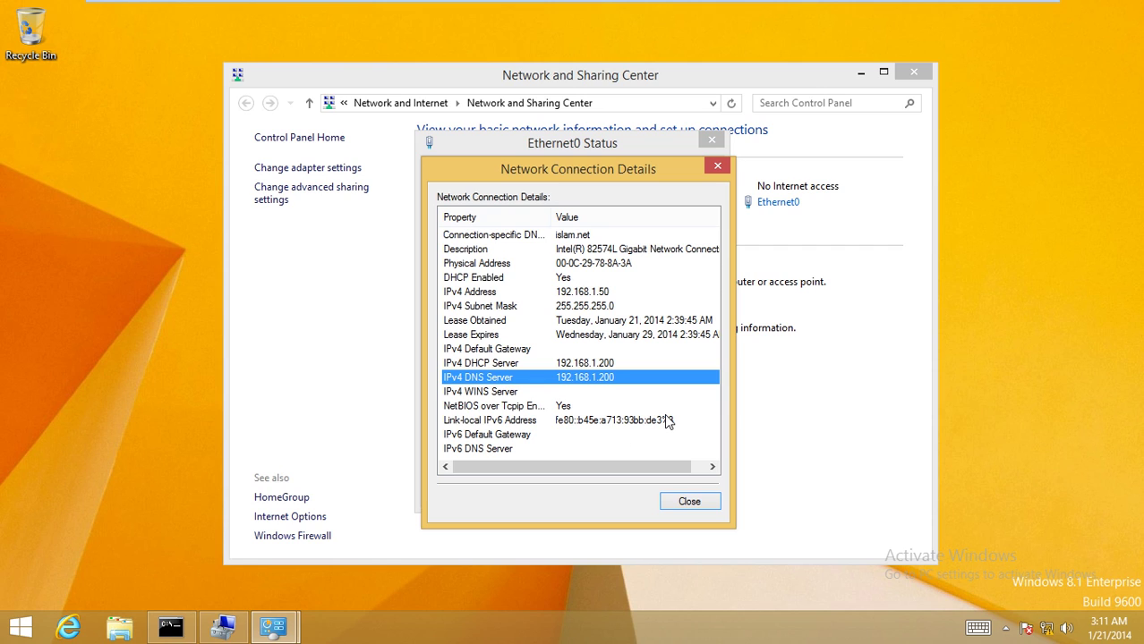
- Switch to DC2012 and cancel its advanced TCP/IP settings to examine the preferred DNS server in the IPv4 properties
mouse_move(542, 7)
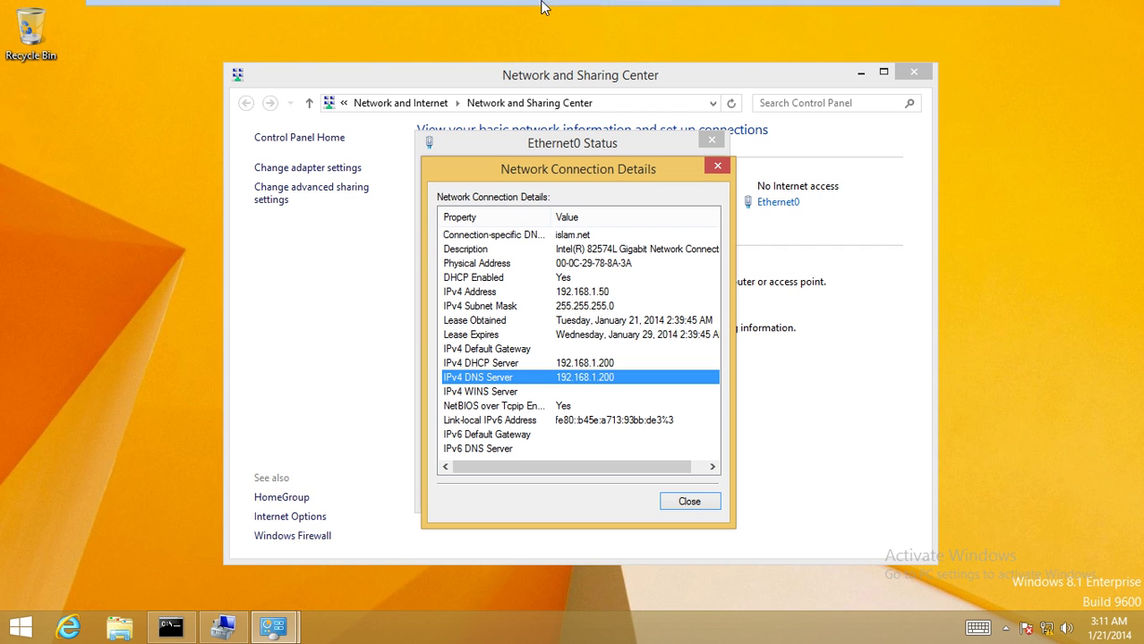
click(220, 12)
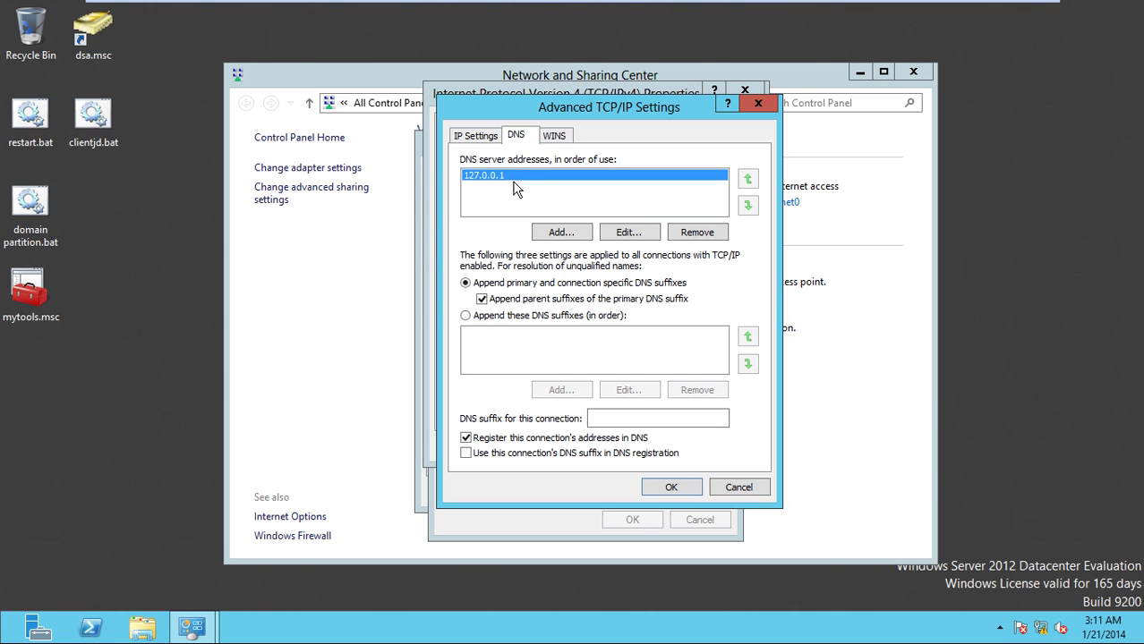
click(739, 487)
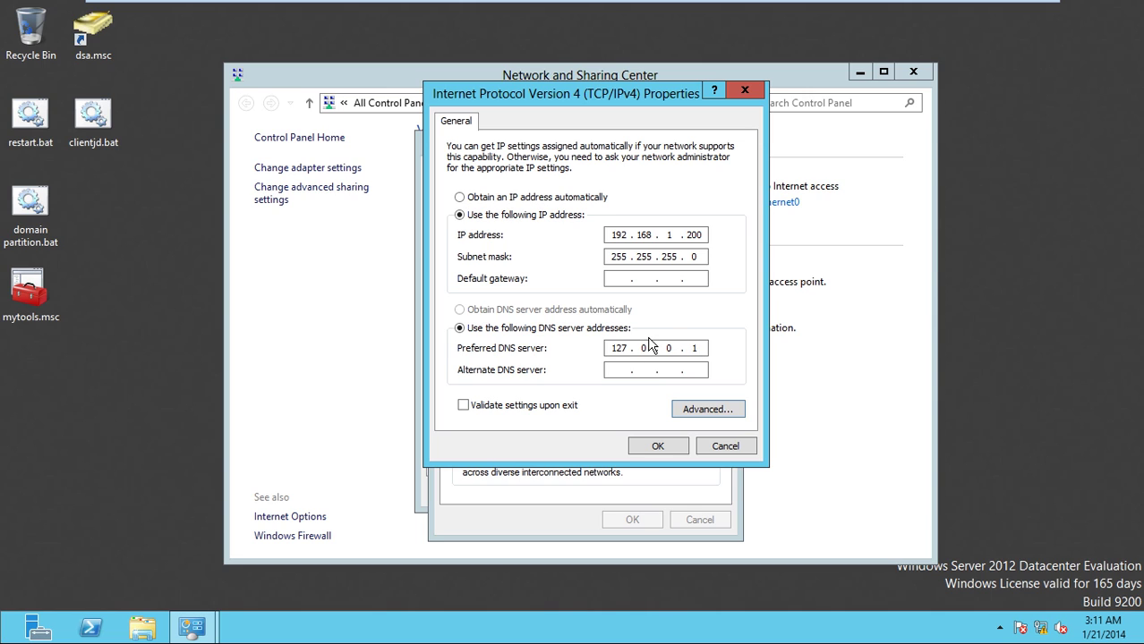
- Compare the DNS server in CLIENT8.1's connection details with the preferred DNS server on DC2012
mouse_move(667, 4)
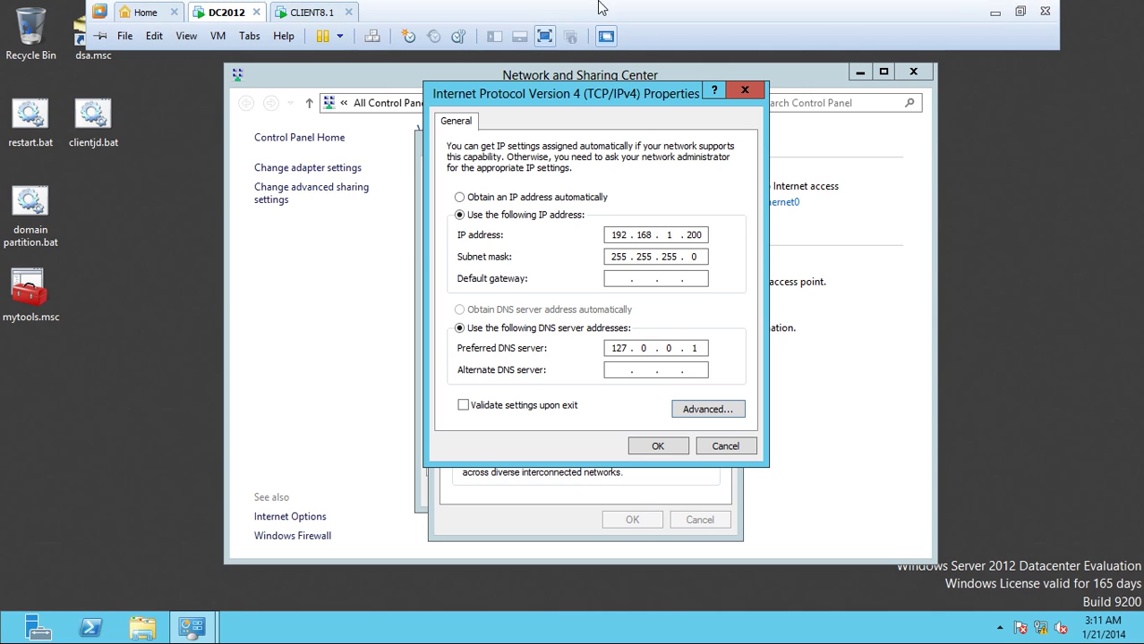
click(340, 18)
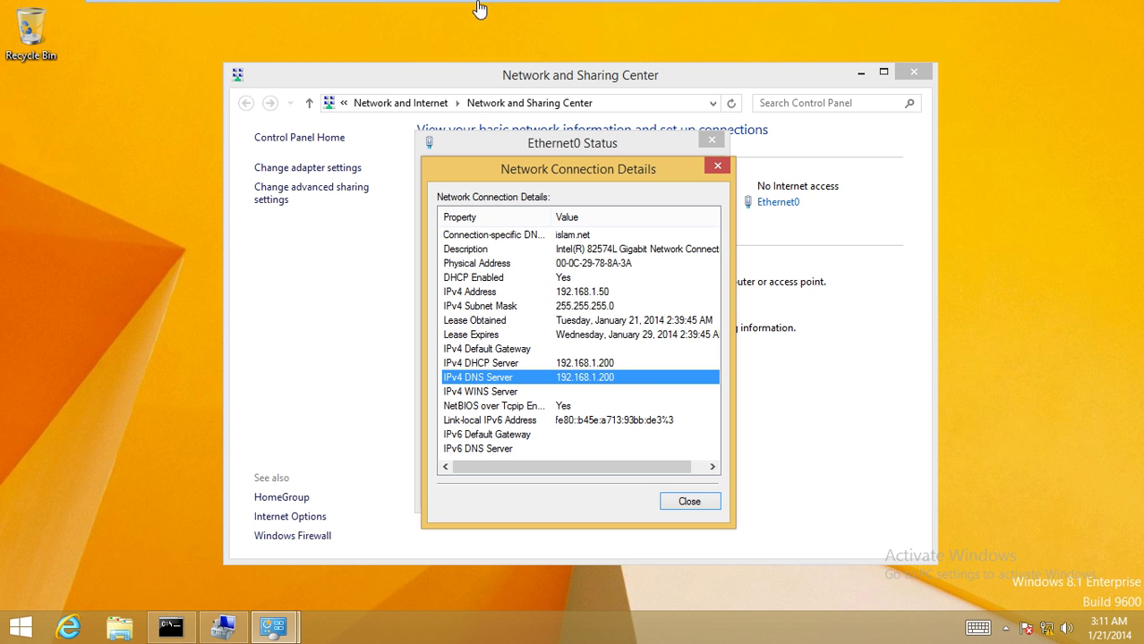
mouse_move(410, 3)
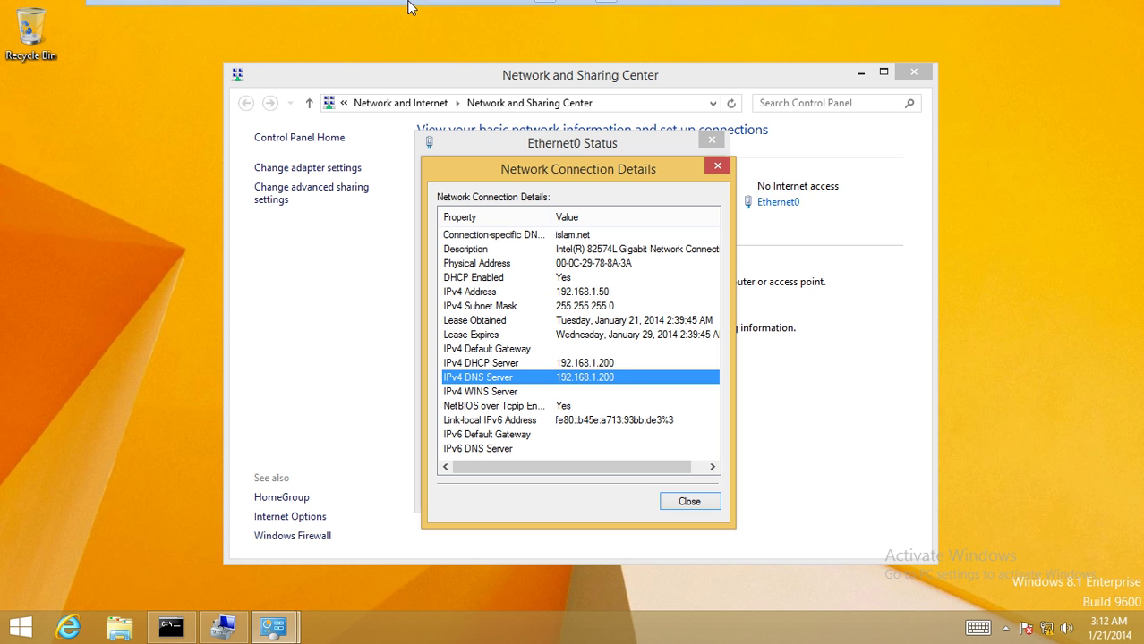
click(230, 12)
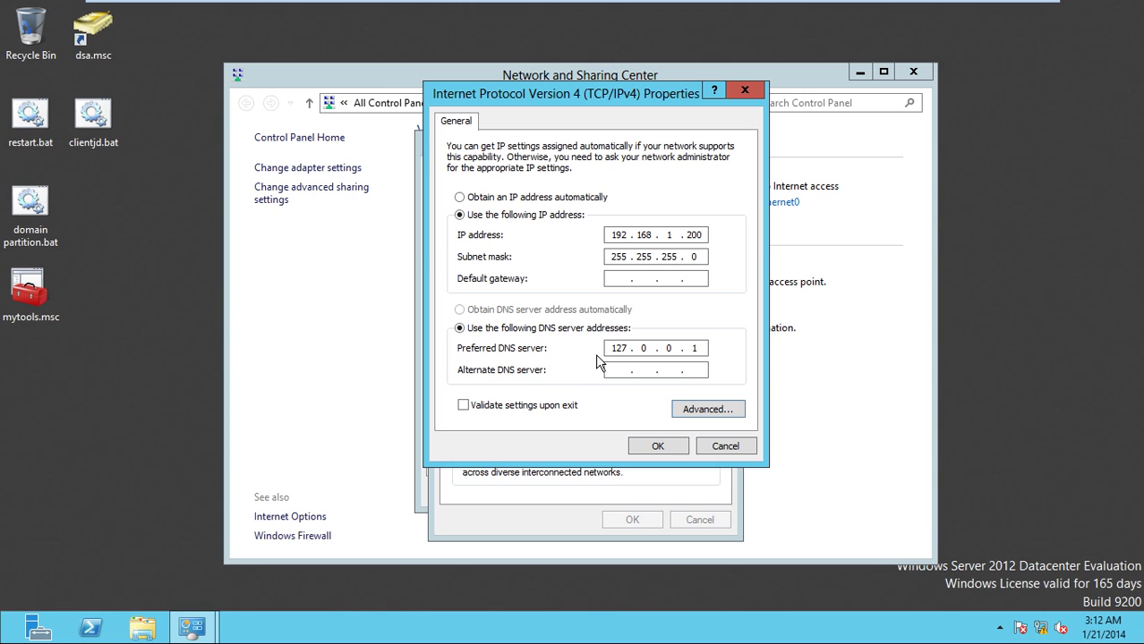
- Pin the virtual machine toolbar and set DC2012's preferred DNS server to 192.168.1.200, accepting the change
mouse_move(405, 7)
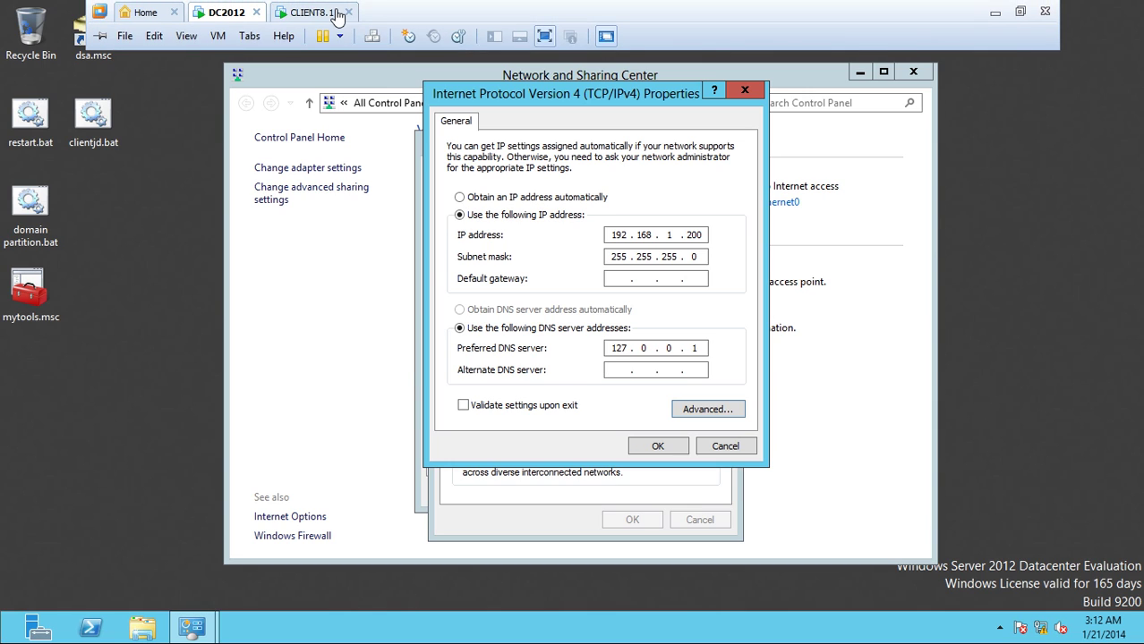
click(99, 36)
click(703, 351)
key(BackSpace)
key(BackSpace)
key(BackSpace)
key(BackSpace)
key(BackSpace)
key(BackSpace)
text(192.168.1.200)
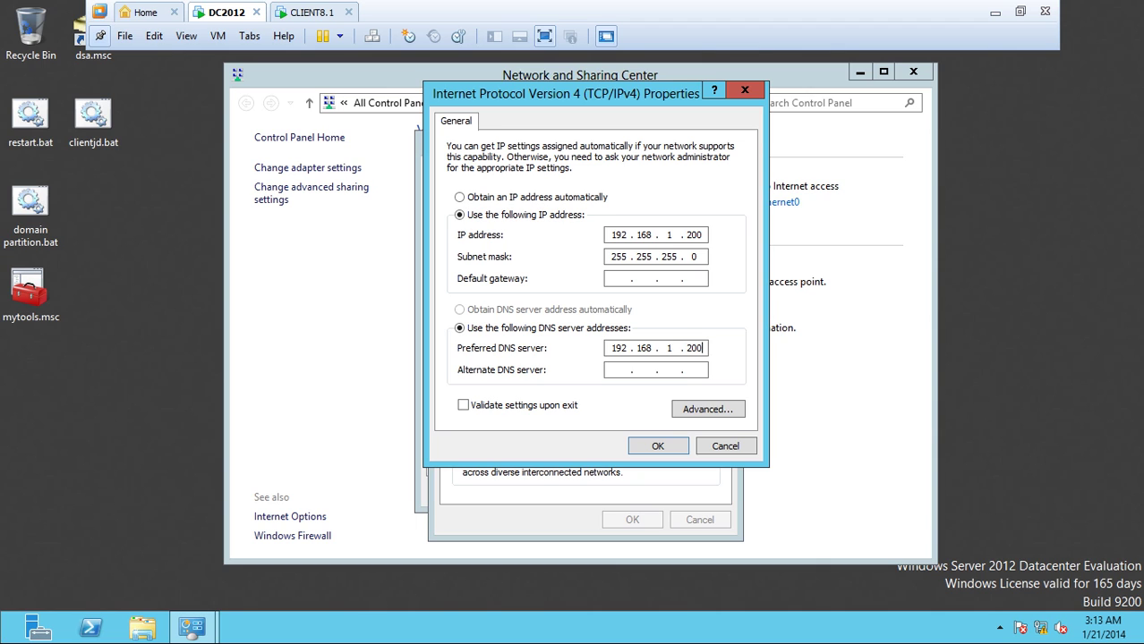
click(656, 447)
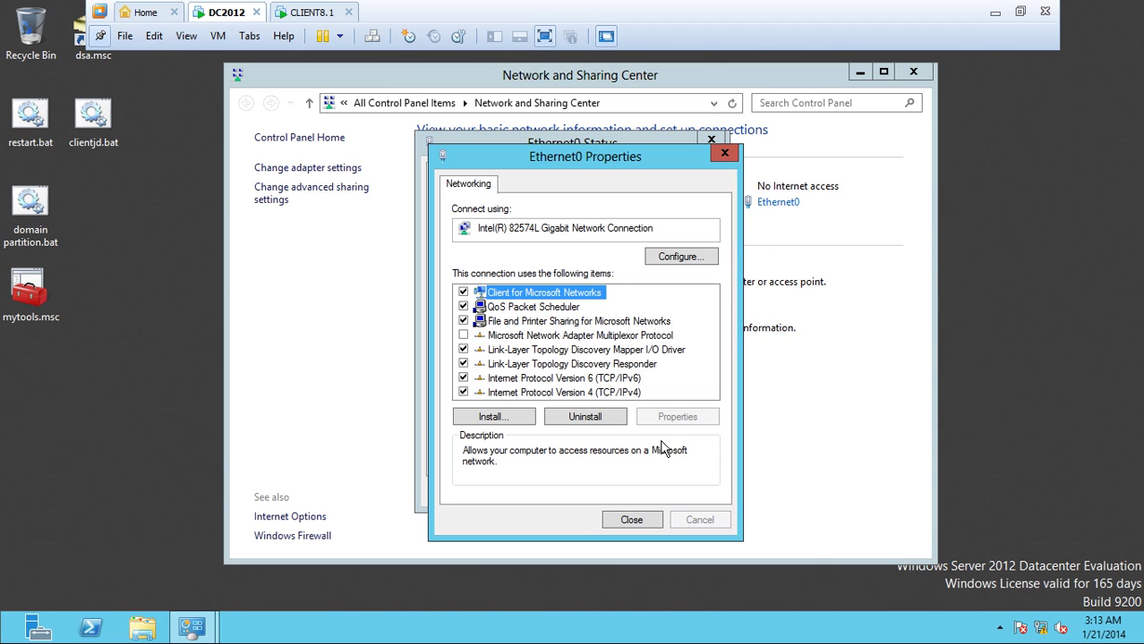
- Reopen the IPv4 properties on DC2012, compare the DNS server with CLIENT8.1's connection details, and accept the dialog
double_click(592, 393)
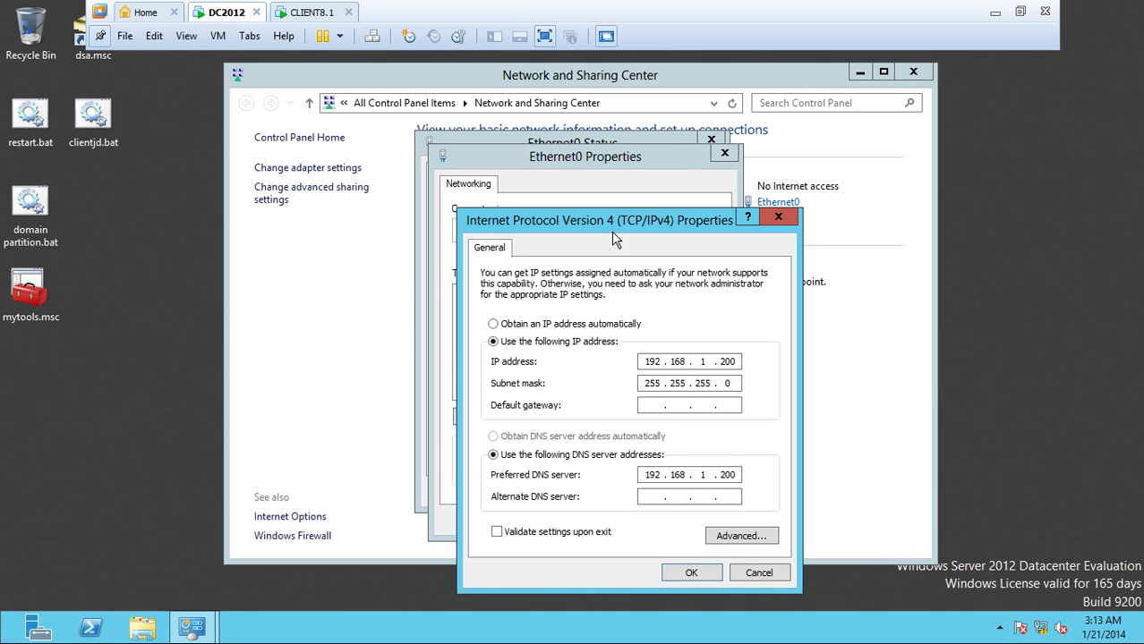
drag(612, 233, 604, 139)
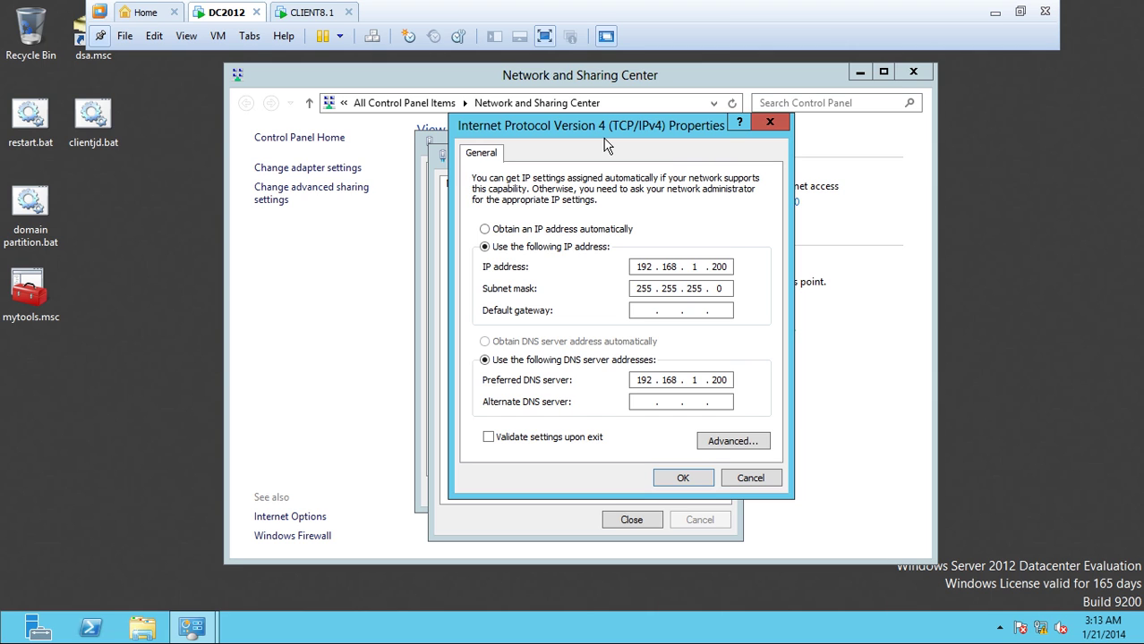
click(333, 19)
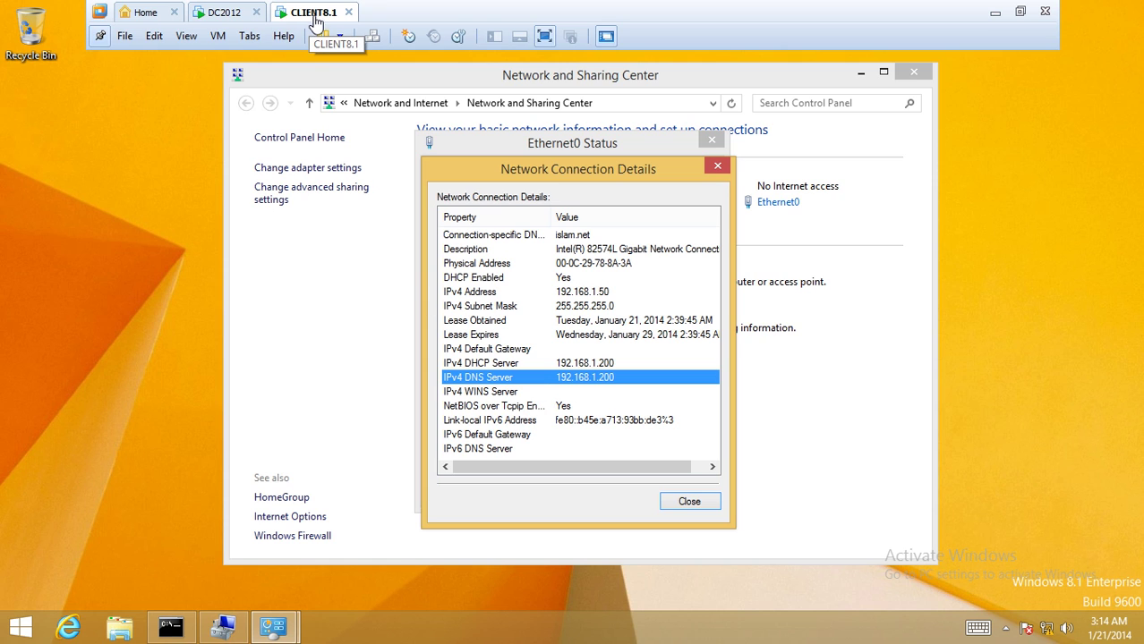
click(235, 14)
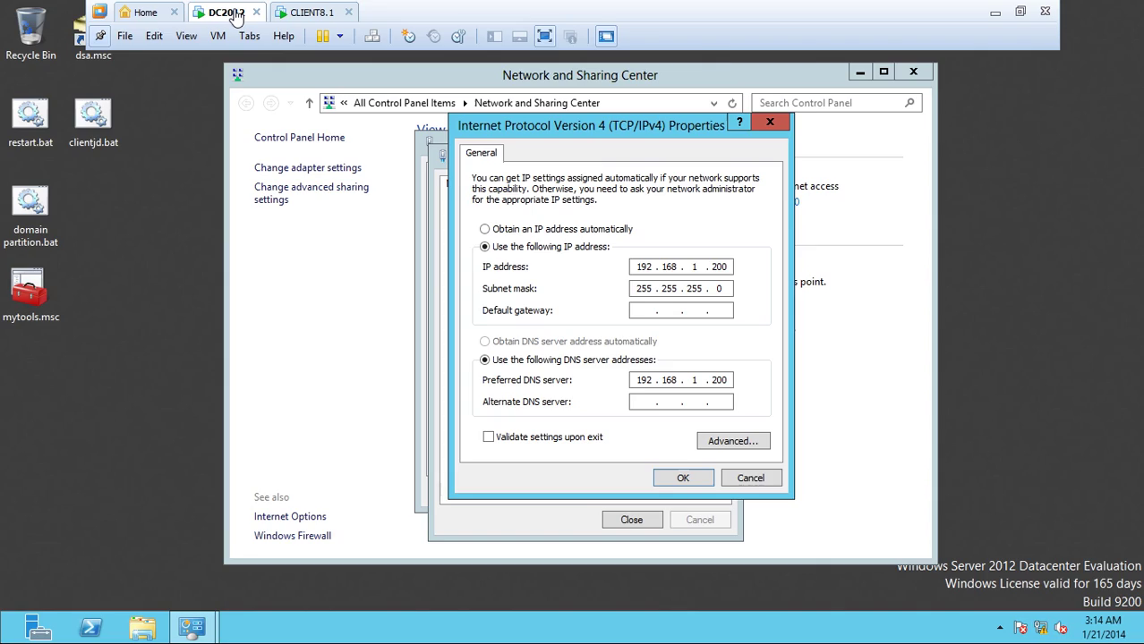
click(698, 483)
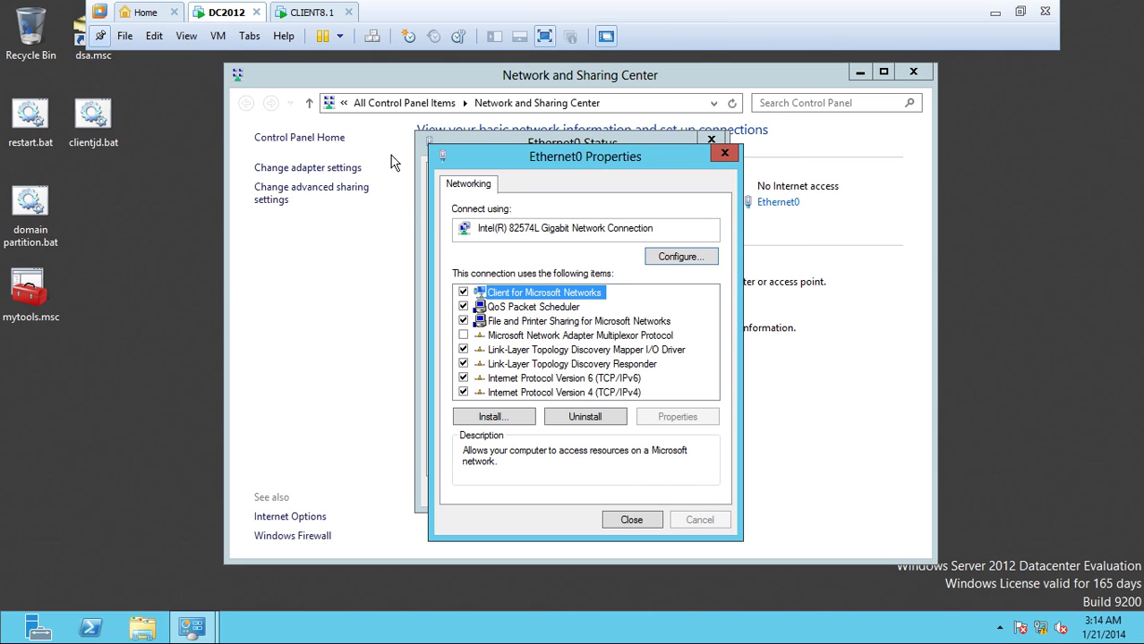
- Recheck CLIENT8.1's connection details, return to DC2012, and launch Computer Management from Server Manager
click(317, 11)
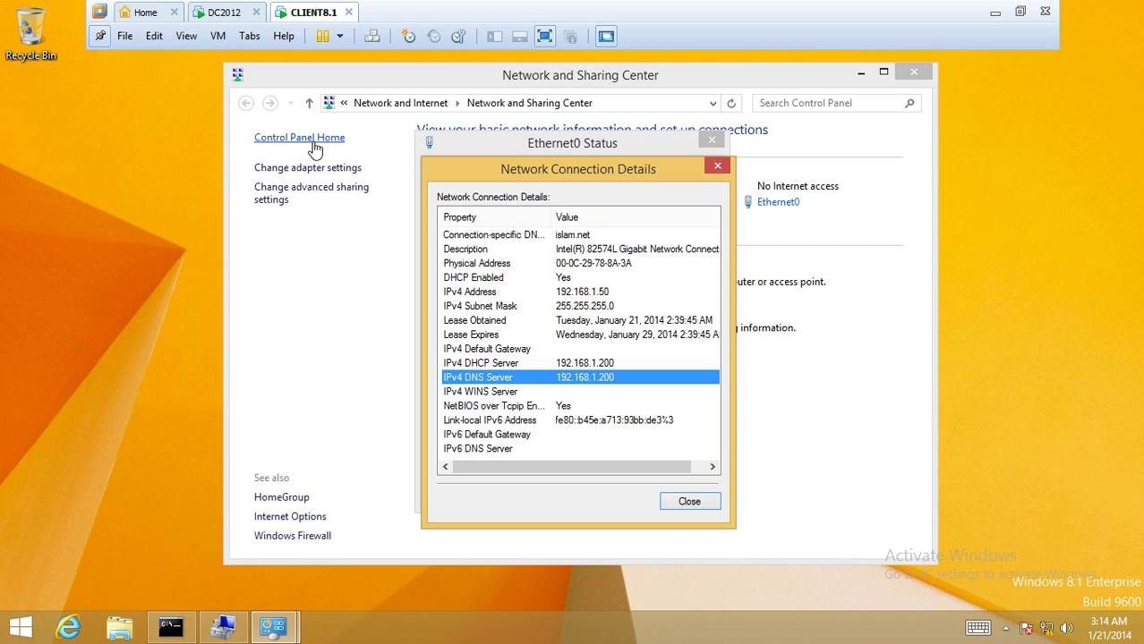
click(219, 15)
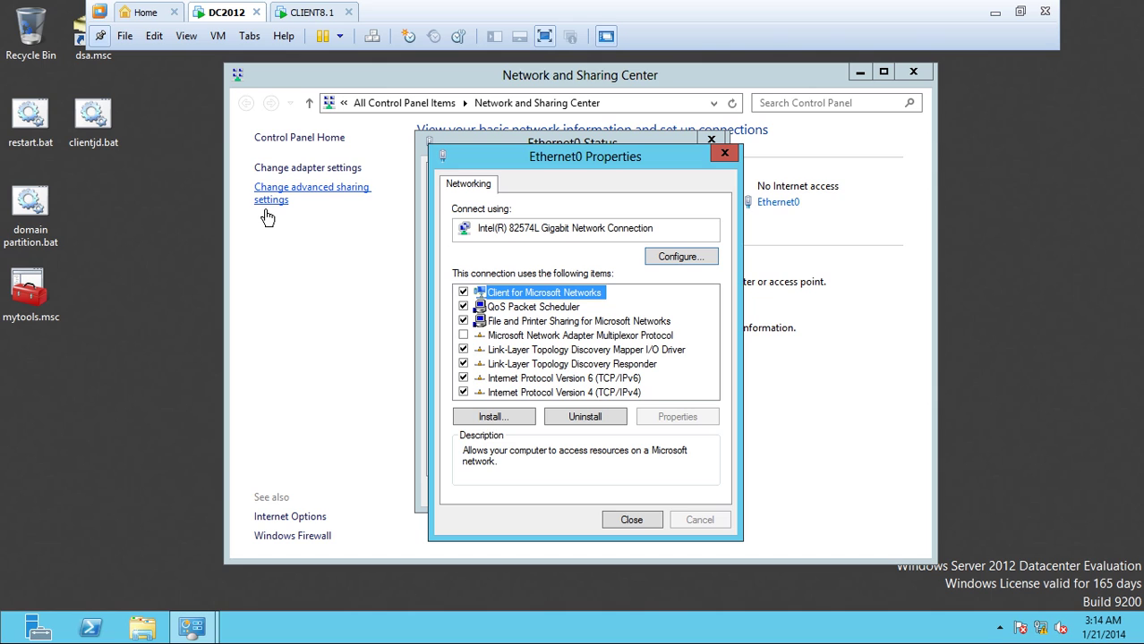
click(51, 630)
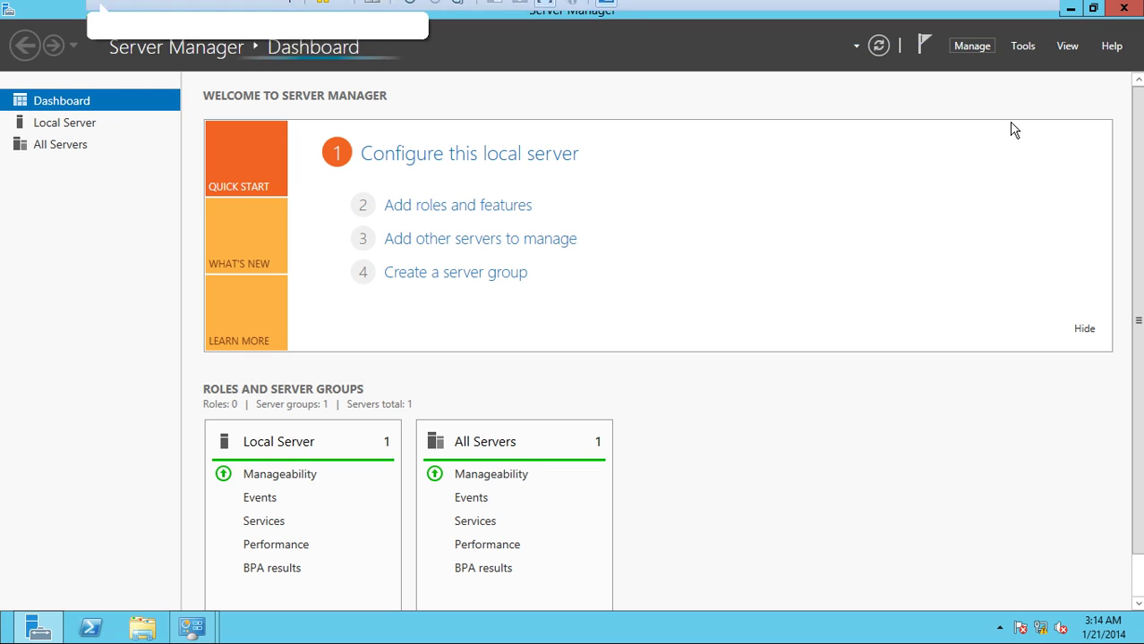
click(1027, 48)
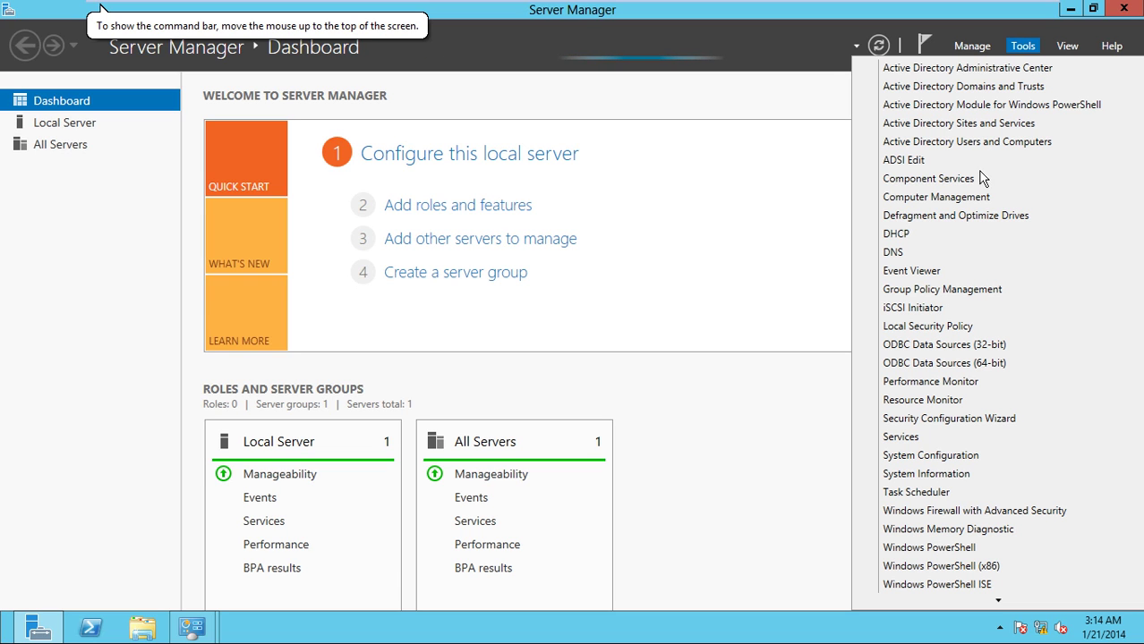
click(947, 198)
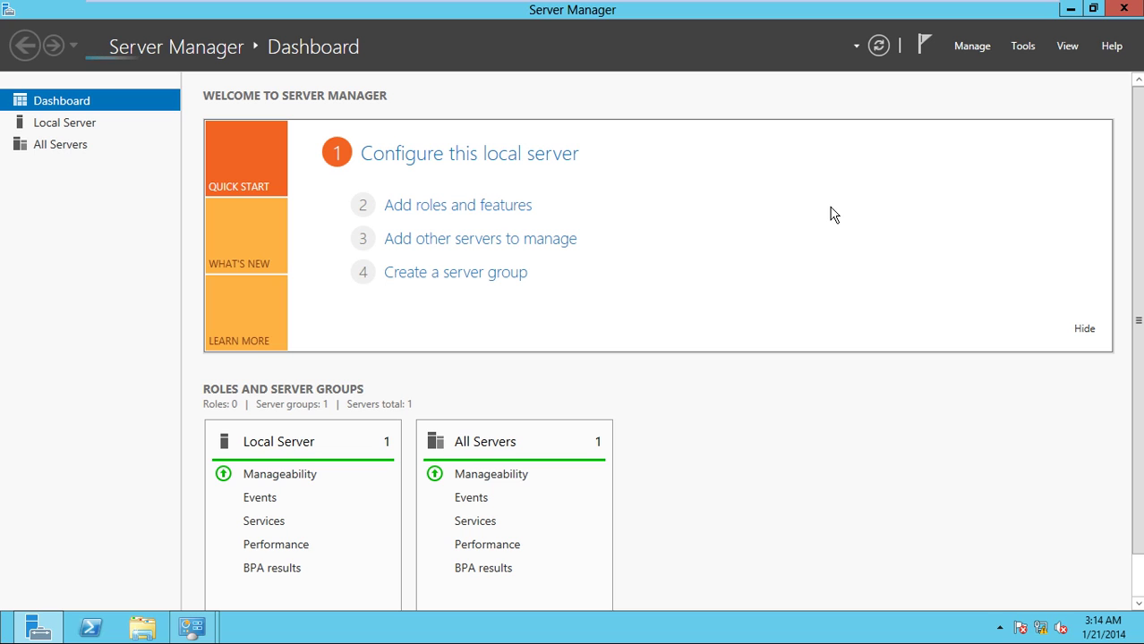
- Look through the properties, events and services of the local server in Server Manager
scroll(784, 503, down, 1)
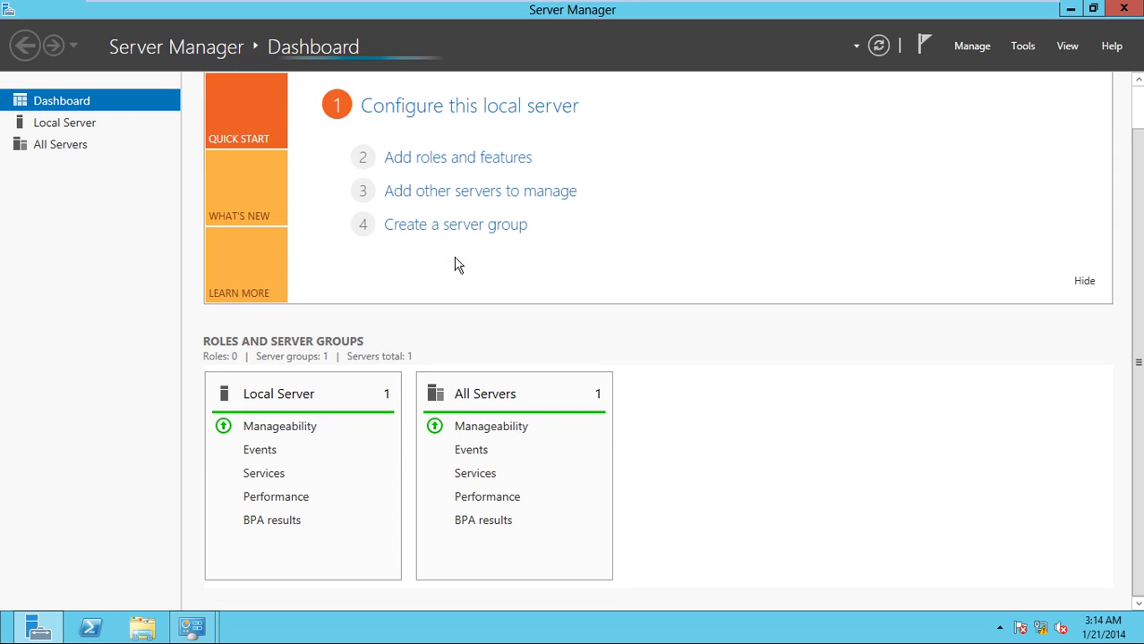
click(86, 129)
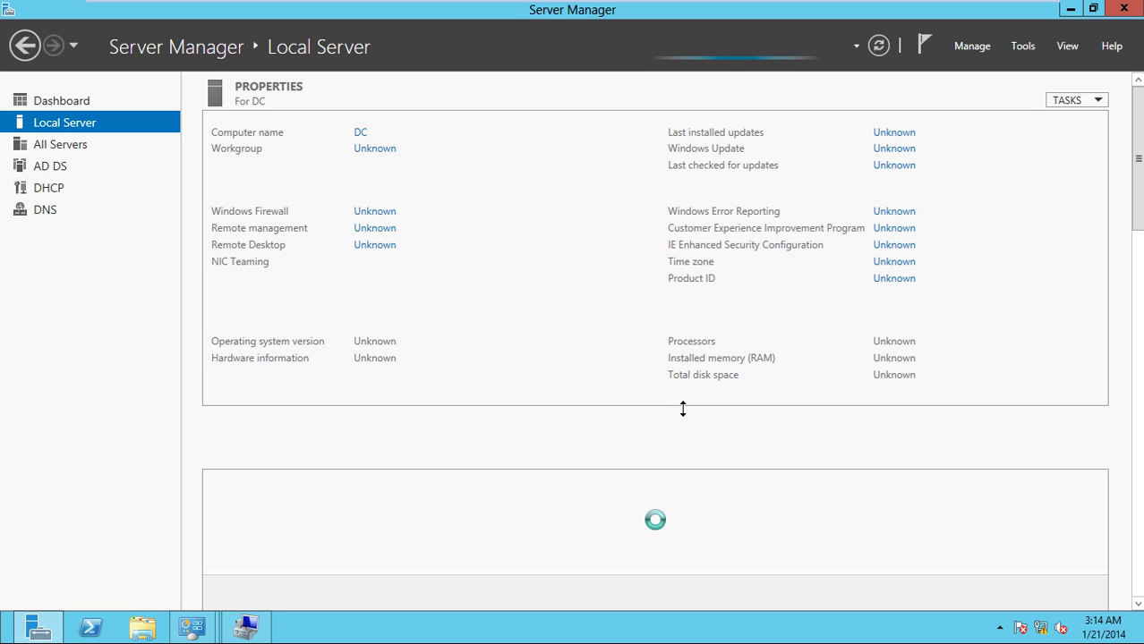
scroll(631, 444, down, 2)
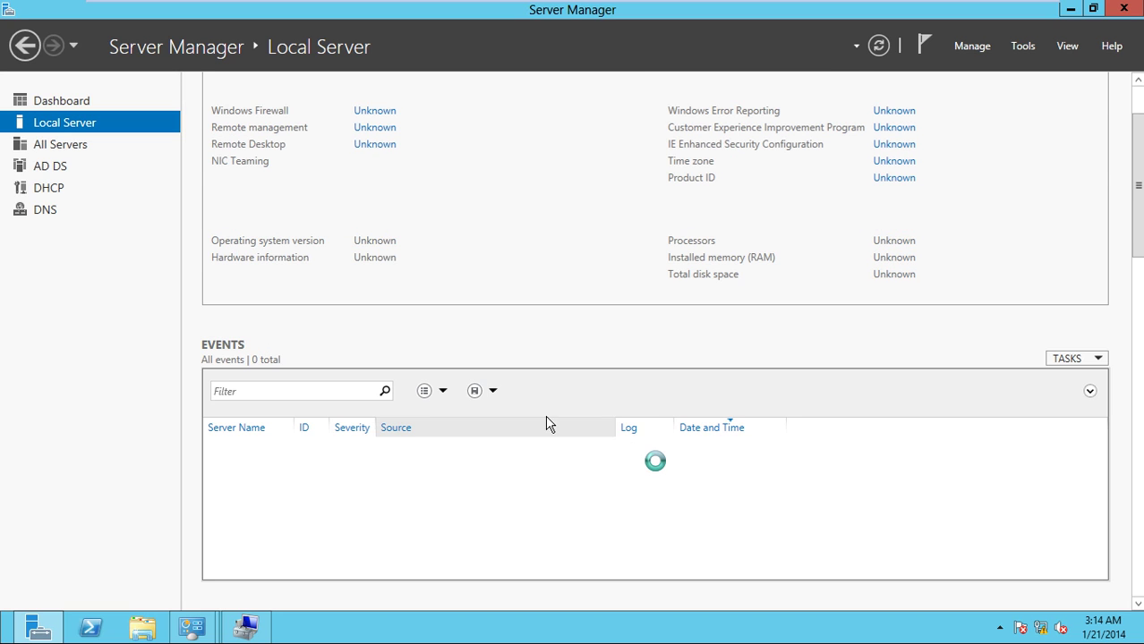
scroll(386, 419, down, 1)
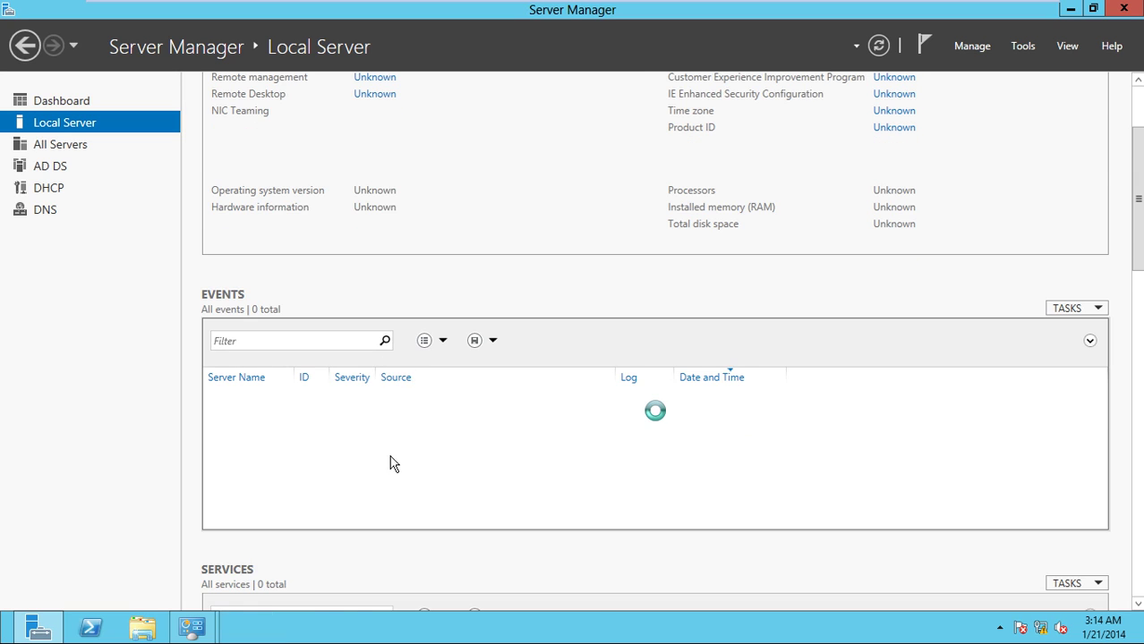
scroll(390, 462, down, 1)
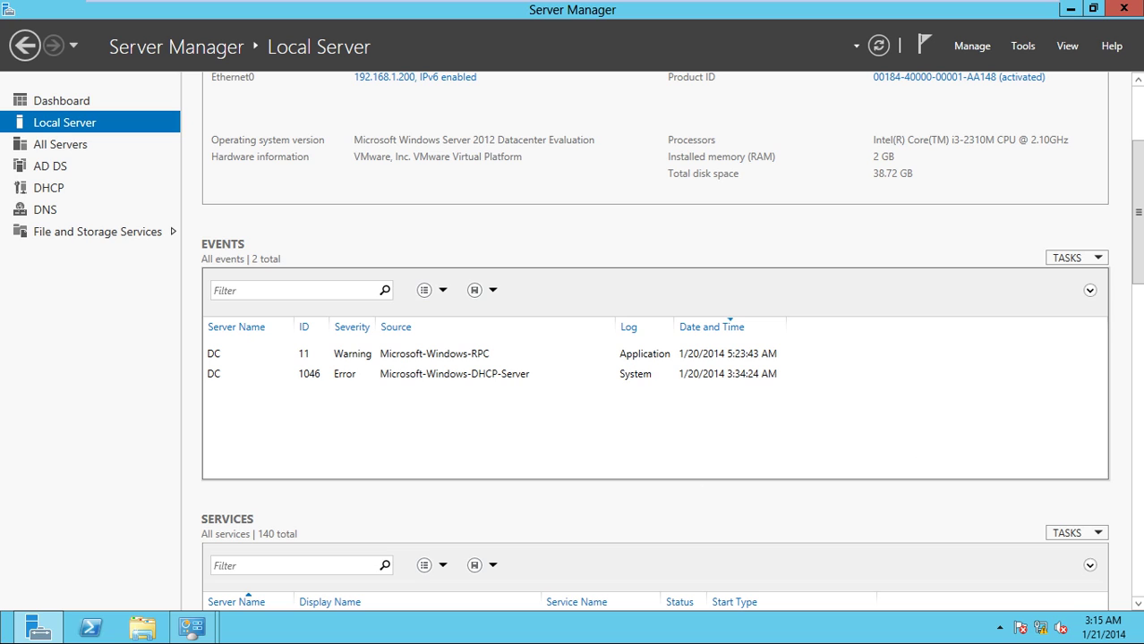
scroll(1137, 235, down, 2)
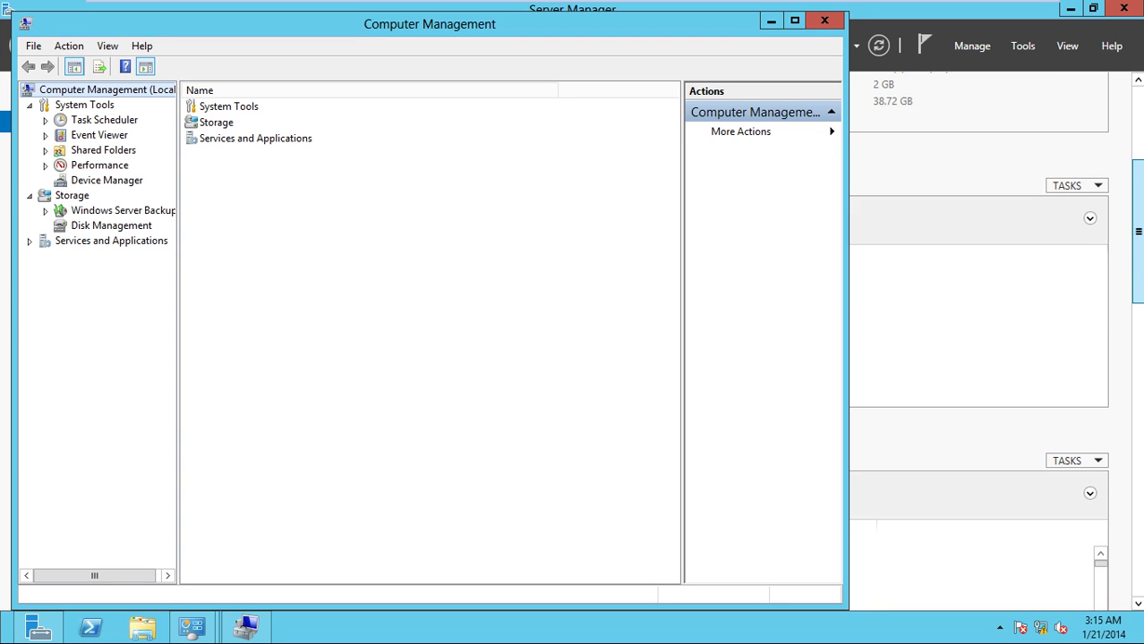
- Display the Services list under Services and Applications in Computer Management, using the standard view
double_click(118, 247)
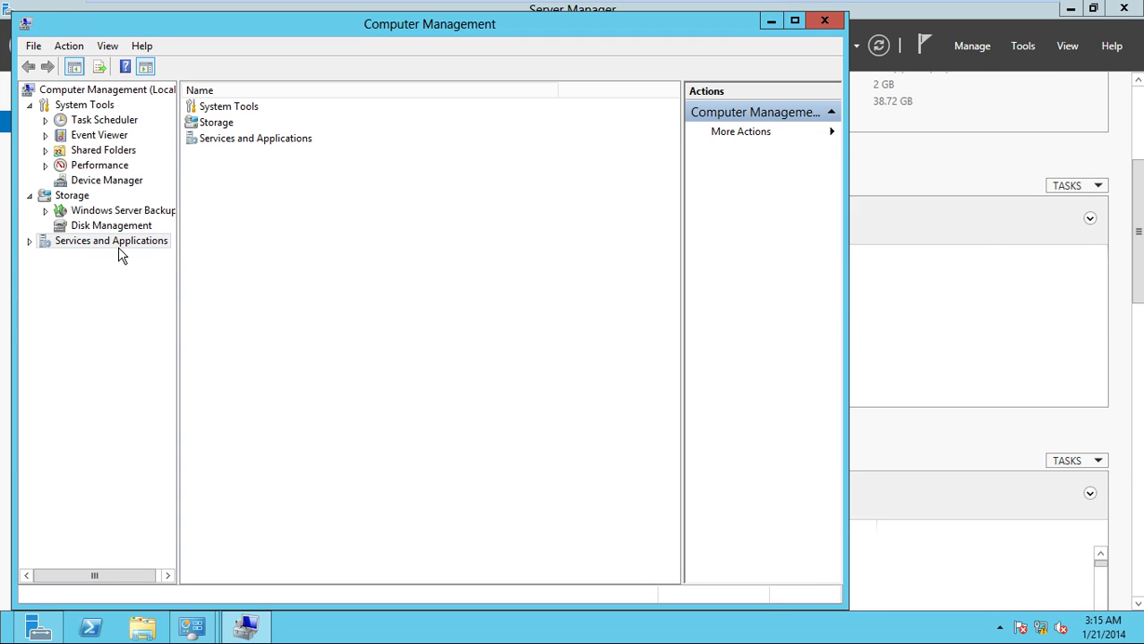
click(88, 287)
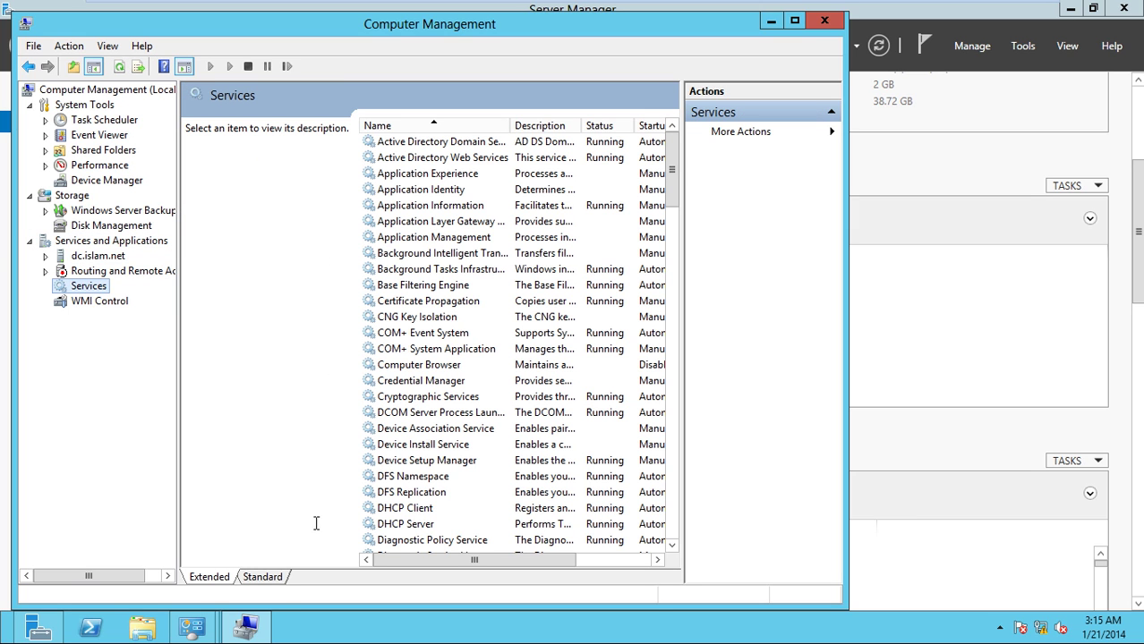
click(262, 577)
- Examine the status of the DNS Client, DNS Server, DHCP Client and DHCP Server services on DC2012
click(243, 409)
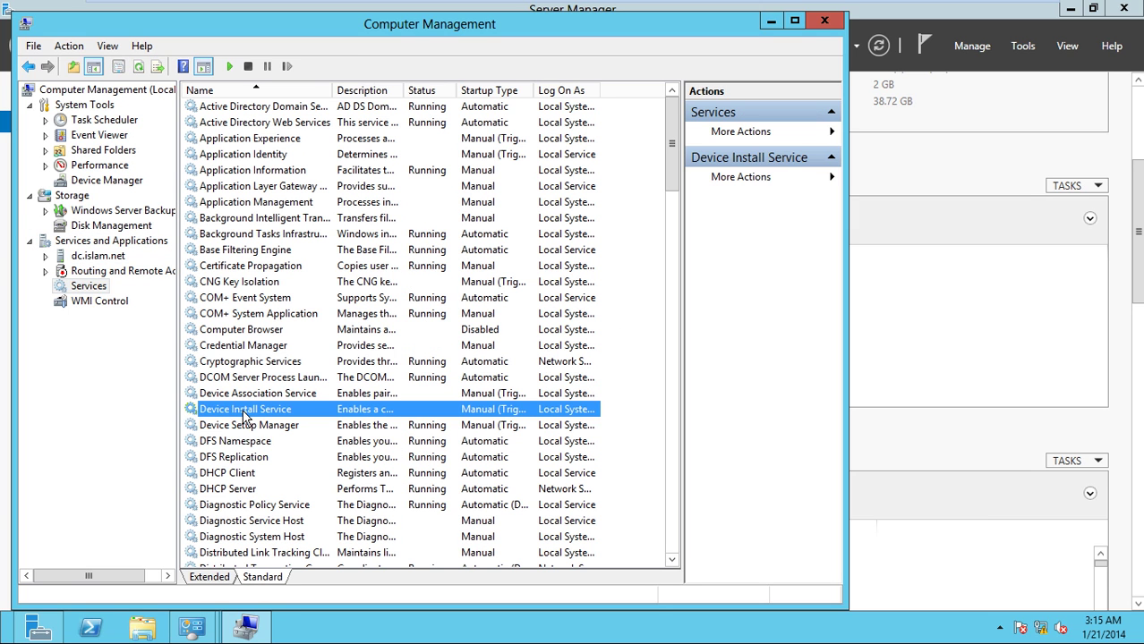
scroll(246, 418, down, 2)
scroll(243, 417, down, 2)
click(230, 396)
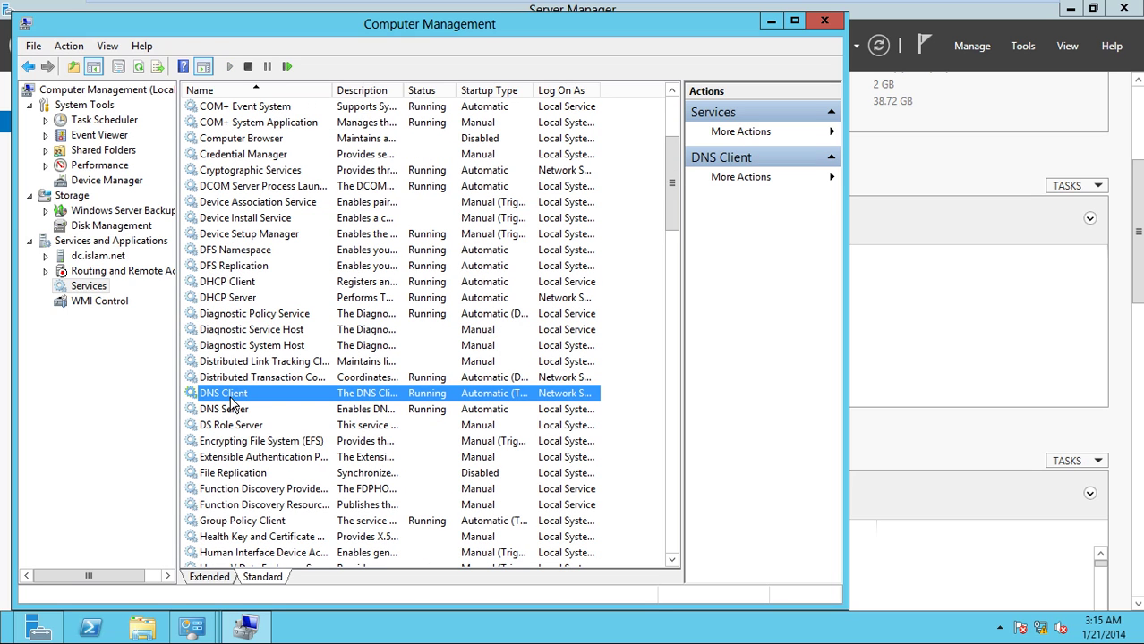
click(230, 414)
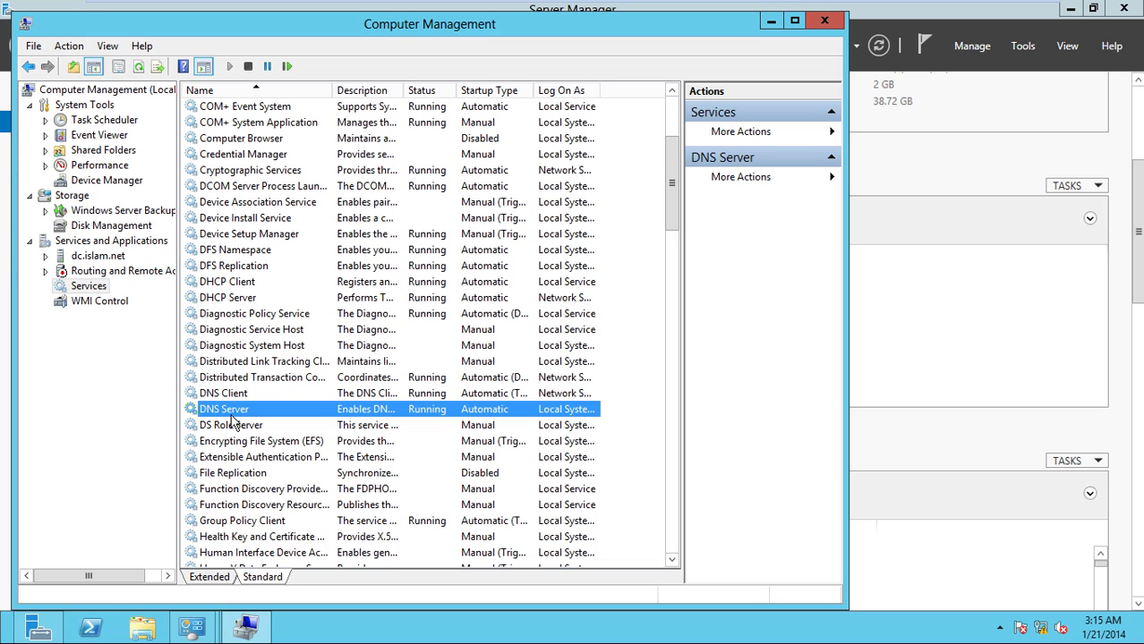
click(238, 284)
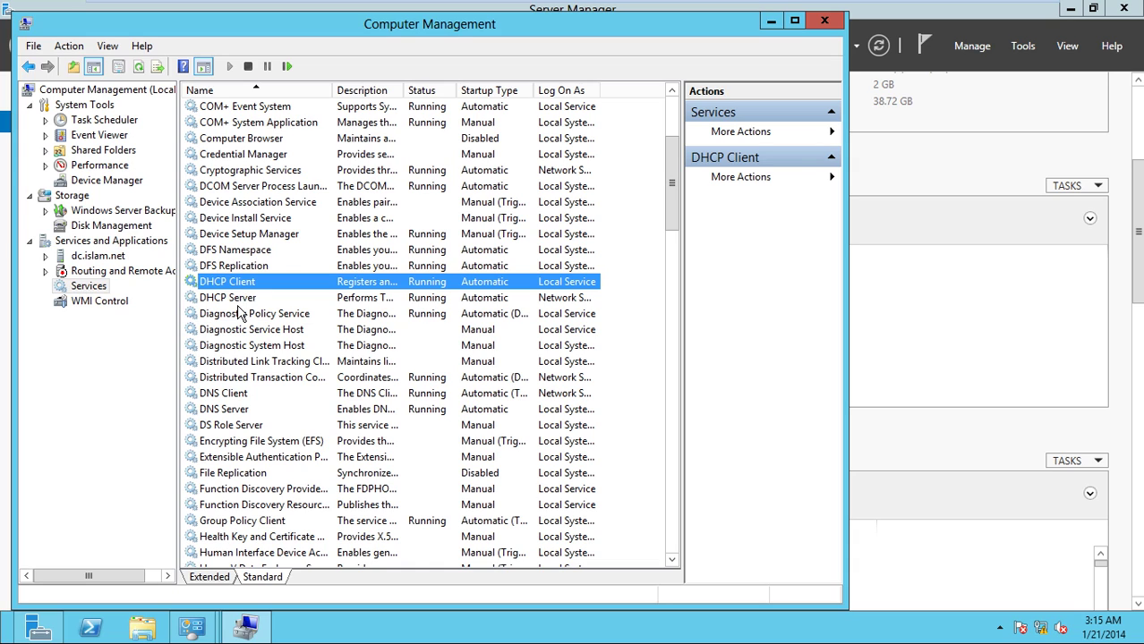
click(239, 304)
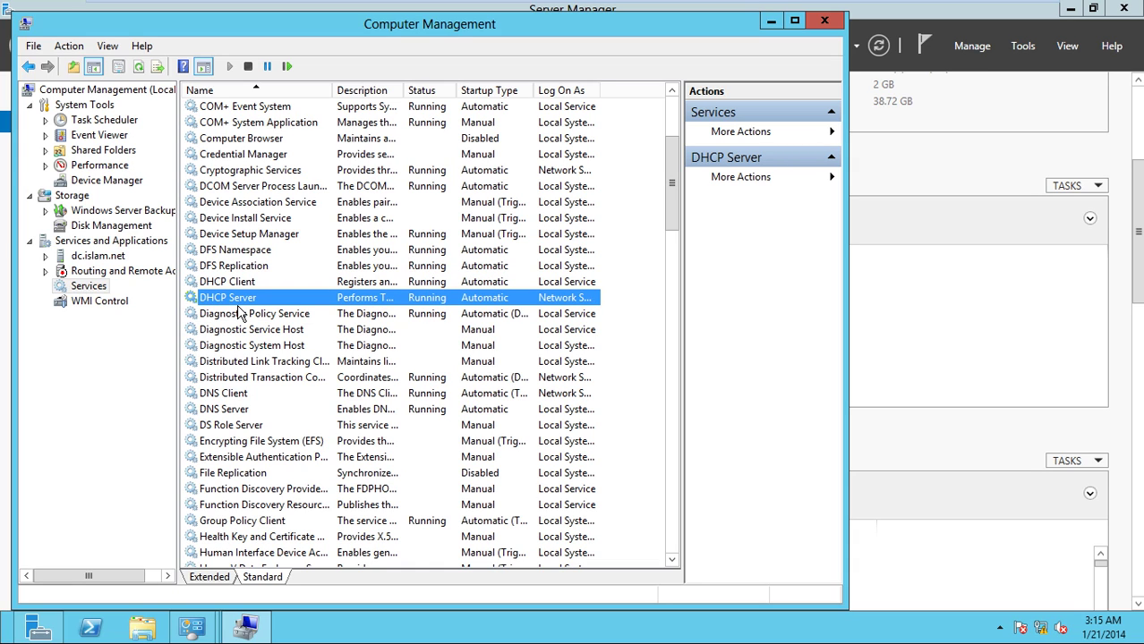
click(258, 411)
- Switch to CLIENT8.1 and close its network connection details and Ethernet0 status
mouse_move(652, 7)
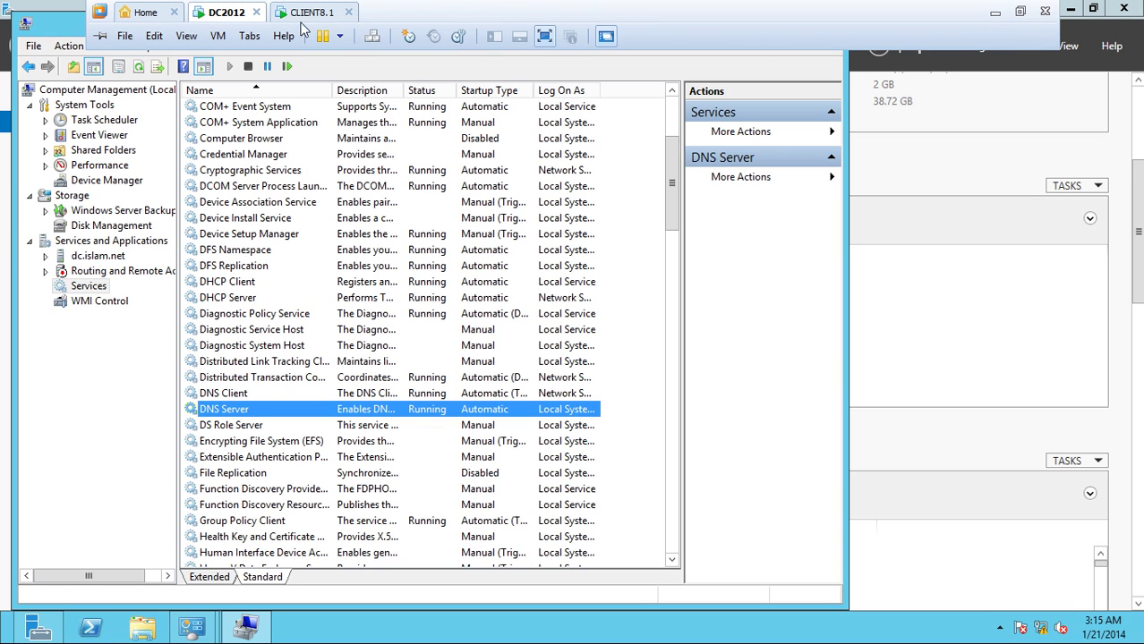
click(324, 12)
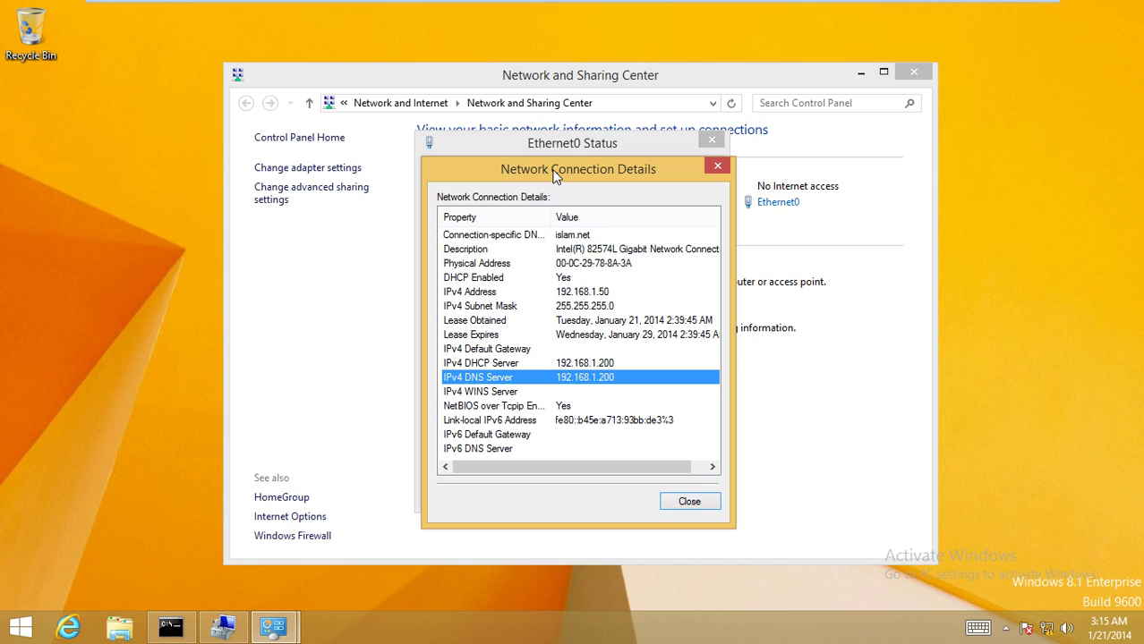
click(692, 506)
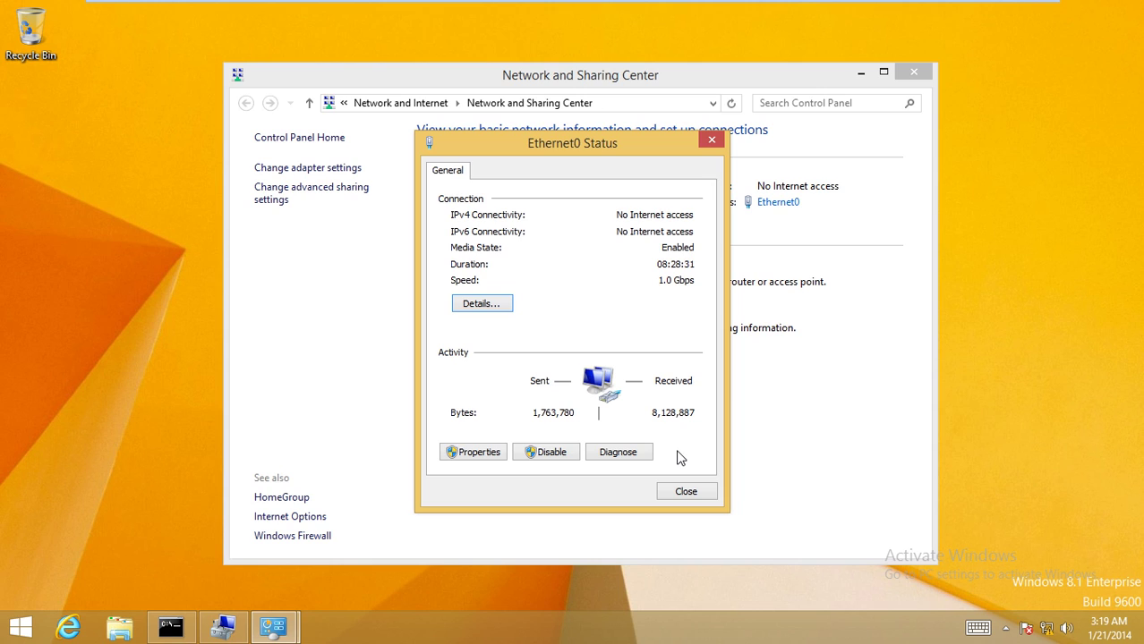
click(683, 494)
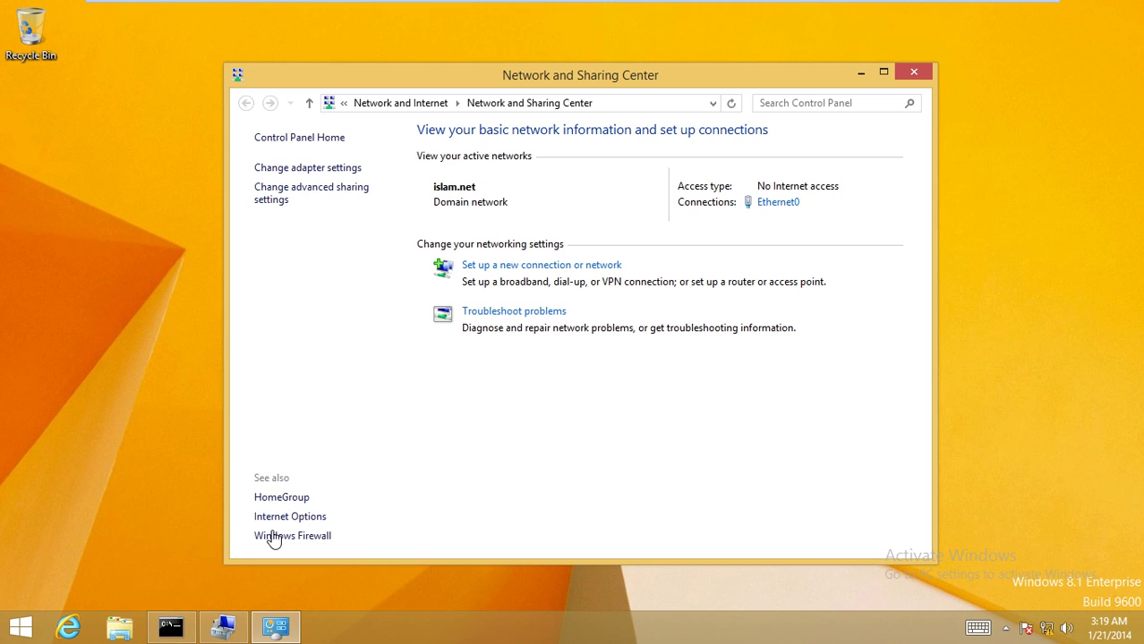
- Open the properties of This PC on CLIENT8.1 and move the System window slightly higher
mouse_move(222, 633)
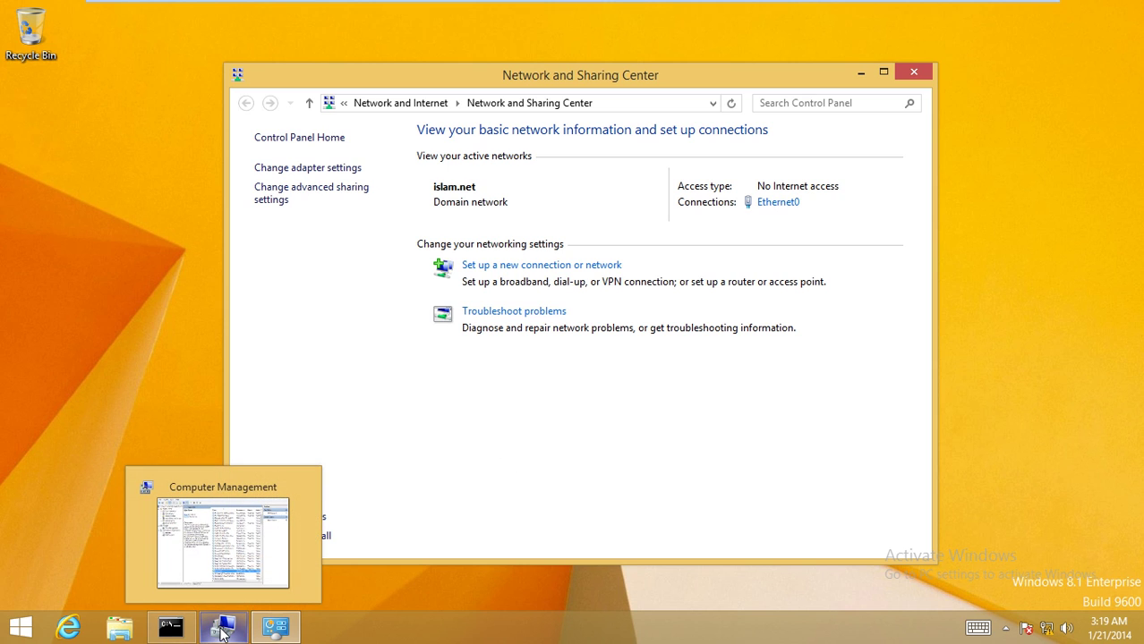
click(119, 626)
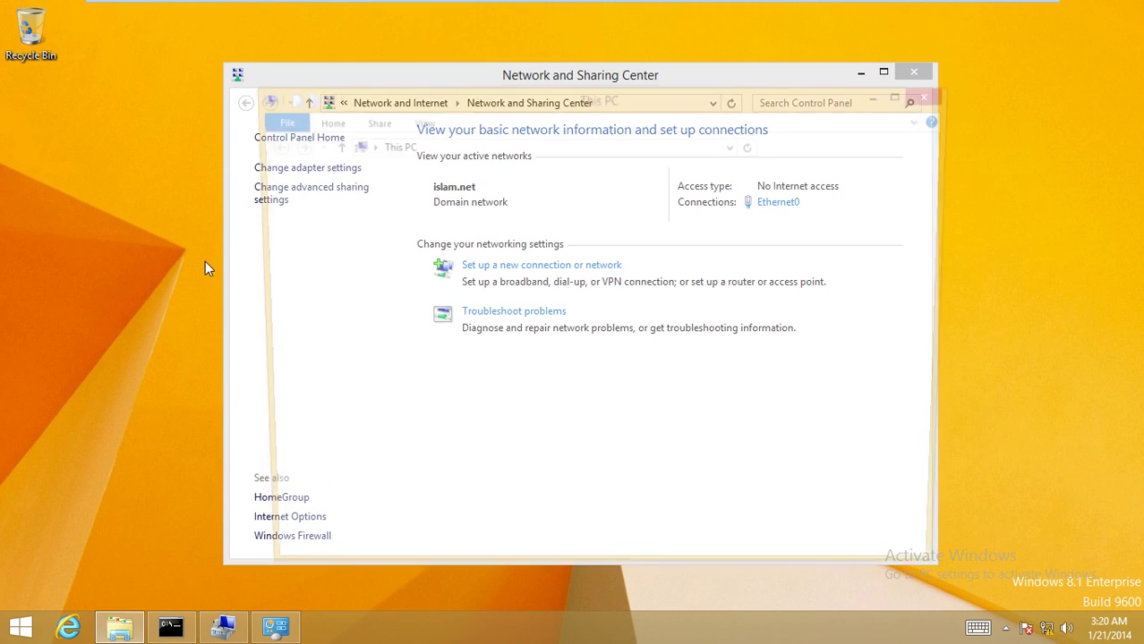
right_click(304, 268)
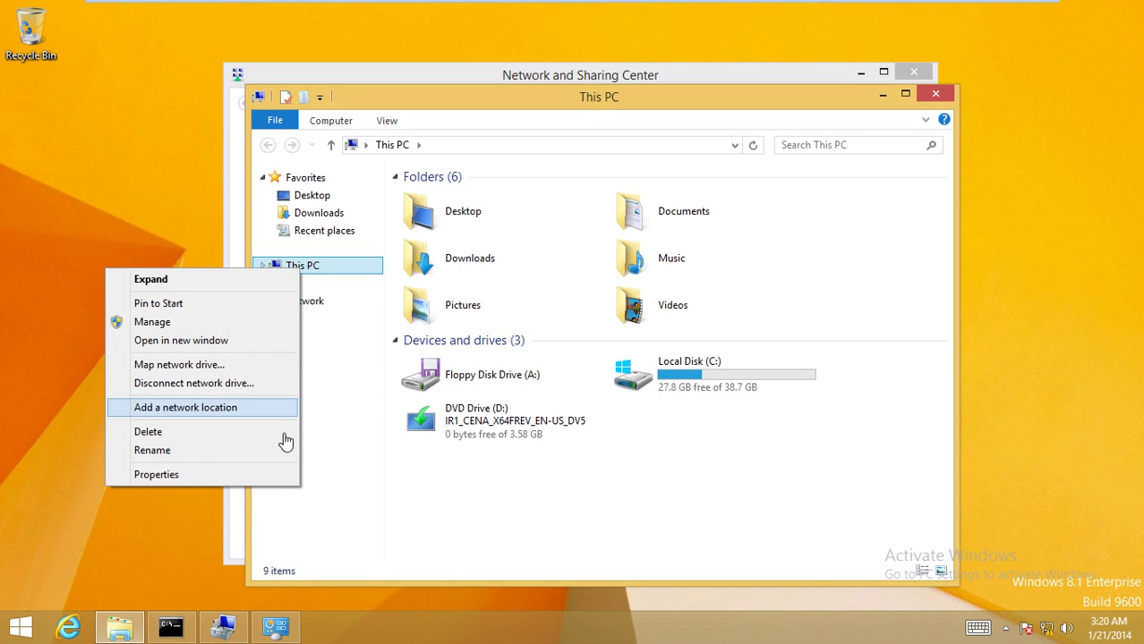
click(286, 474)
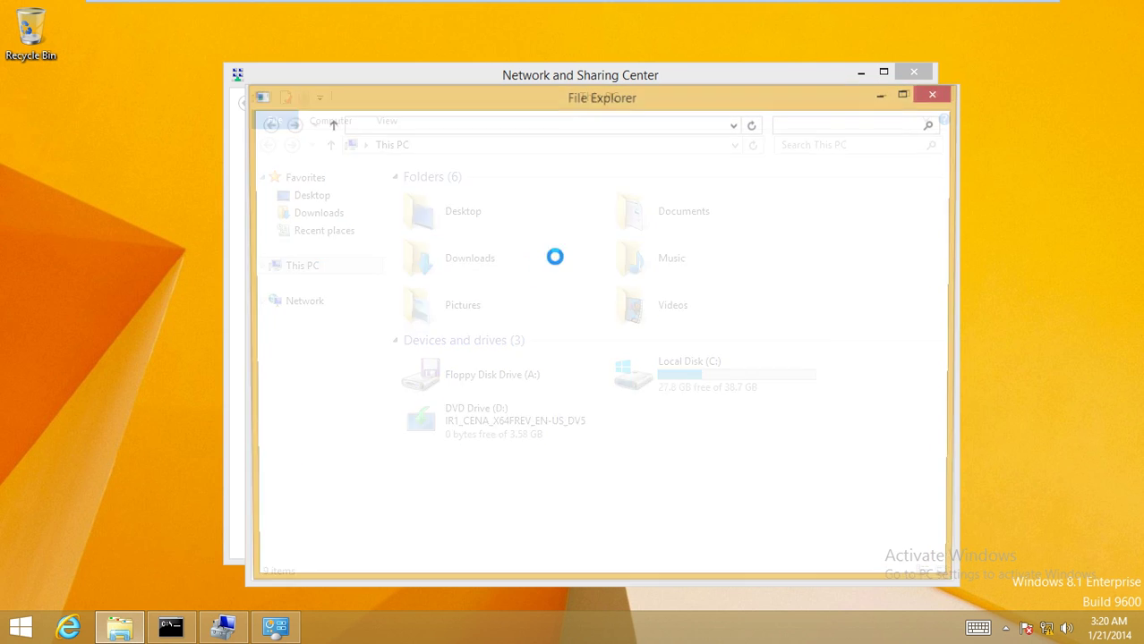
drag(534, 97, 529, 55)
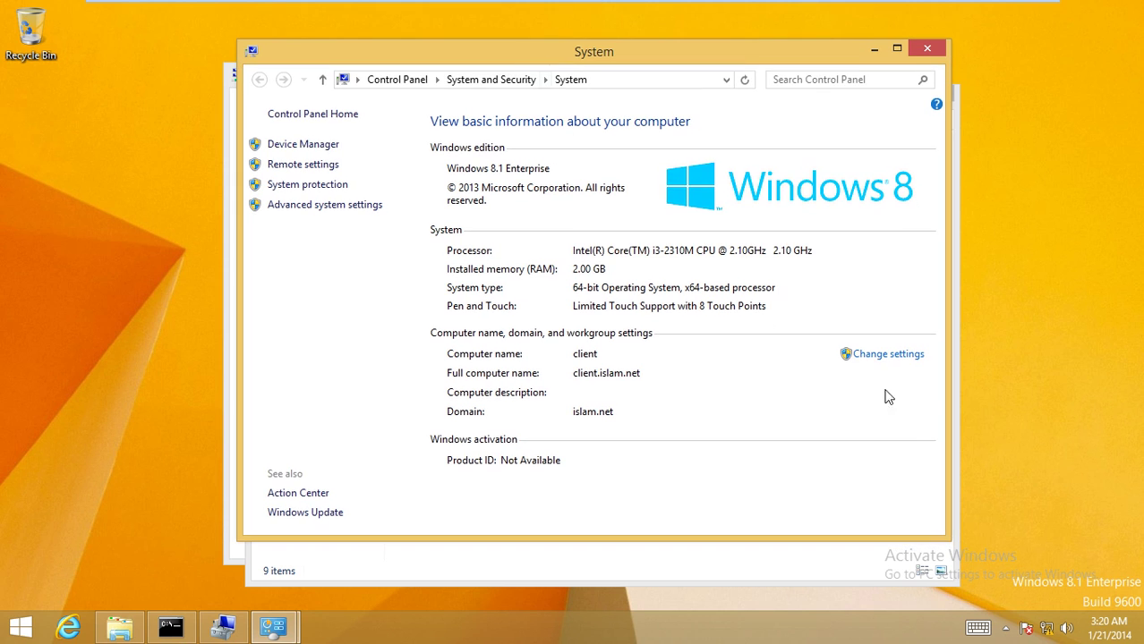
- Open the computer name and domain change settings and move that dialog clear of System Properties
click(909, 354)
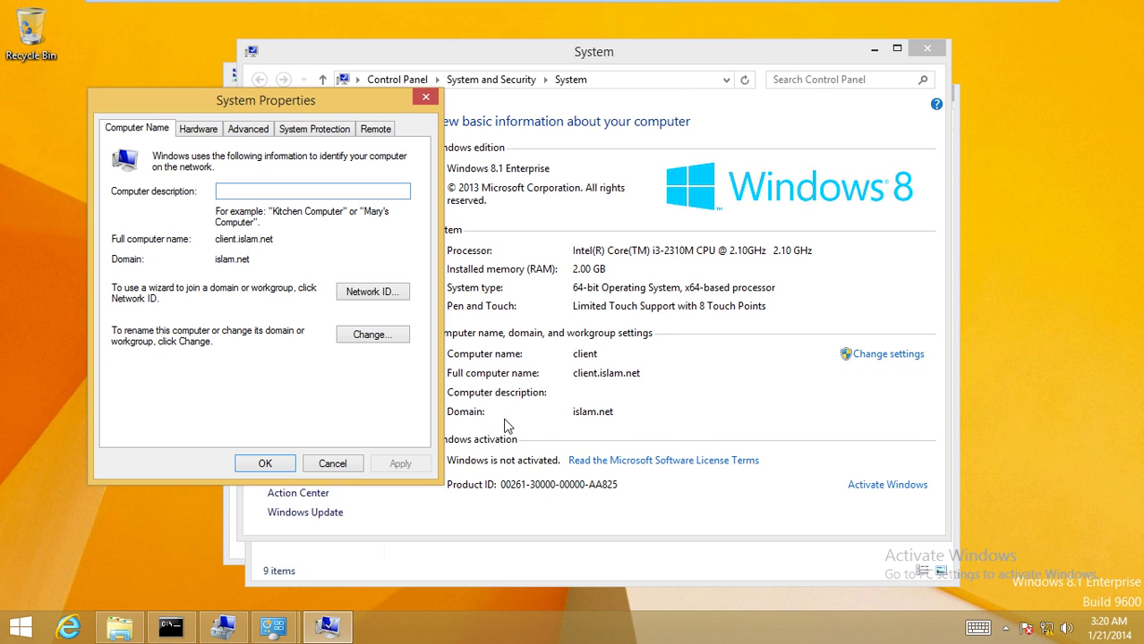
click(376, 335)
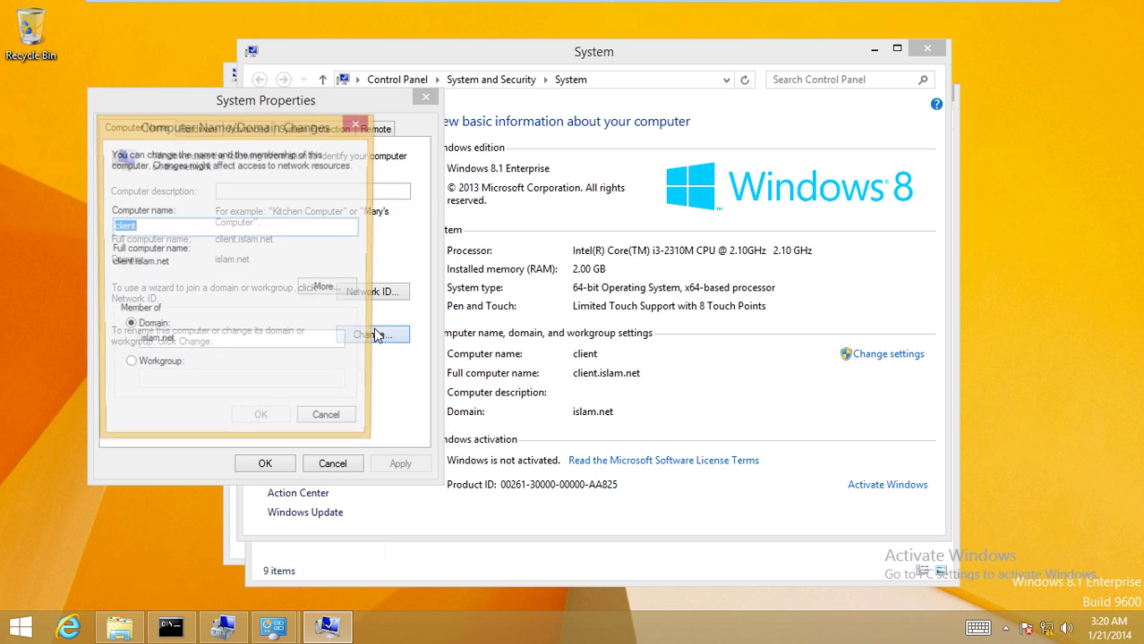
drag(299, 126, 692, 66)
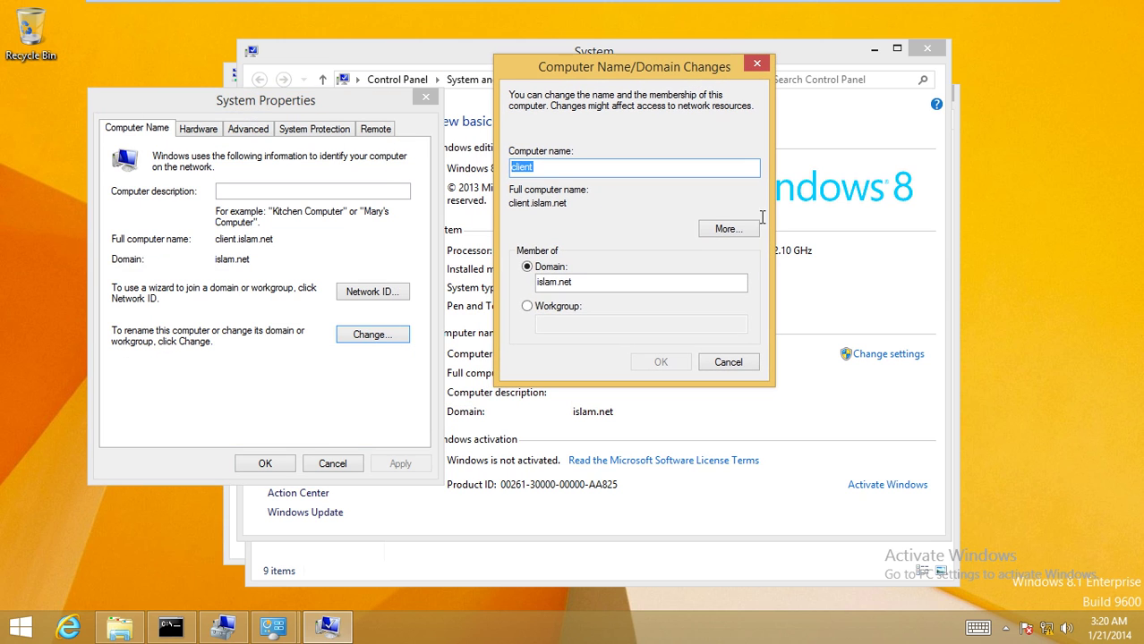
- Examine the client's primary DNS suffix and NetBIOS computer name, and cancel out of the name and domain settings
click(727, 229)
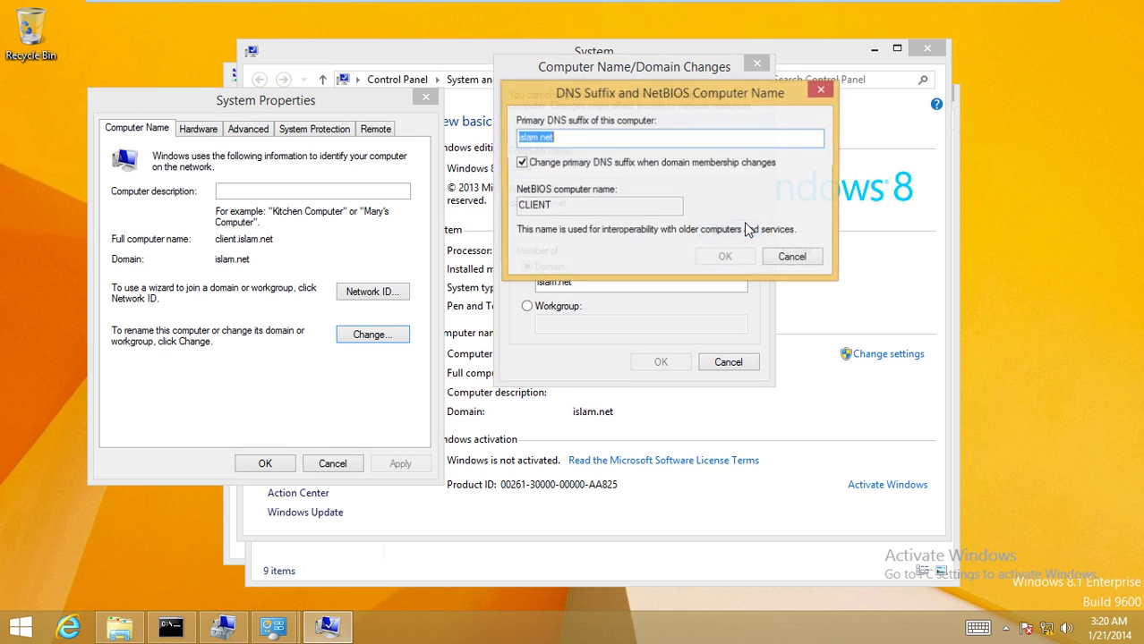
click(569, 146)
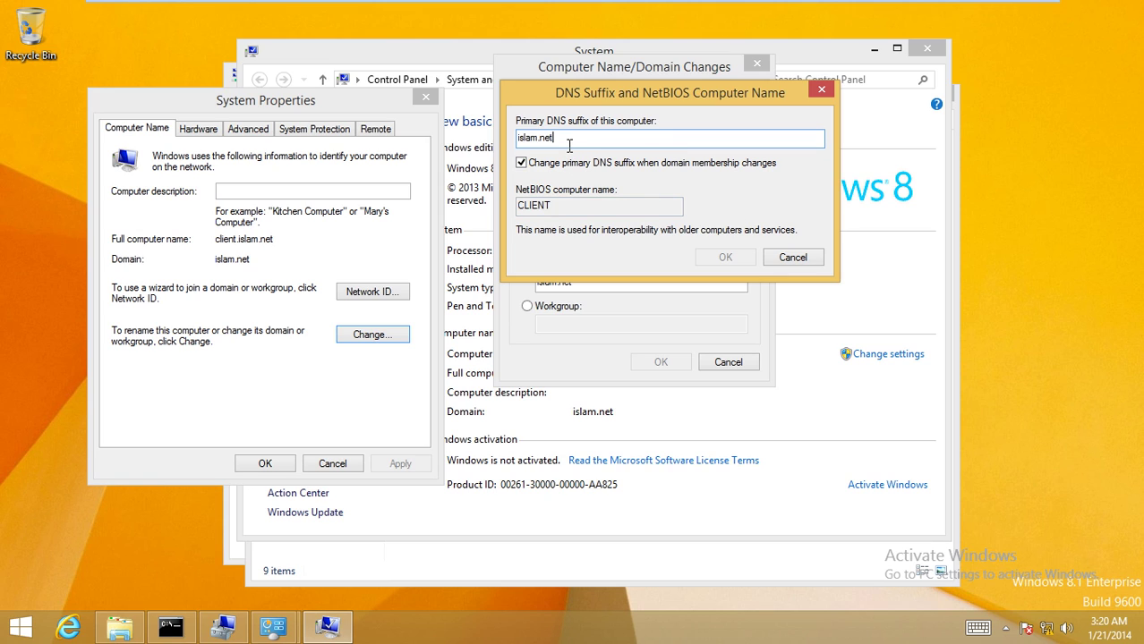
drag(566, 143, 507, 154)
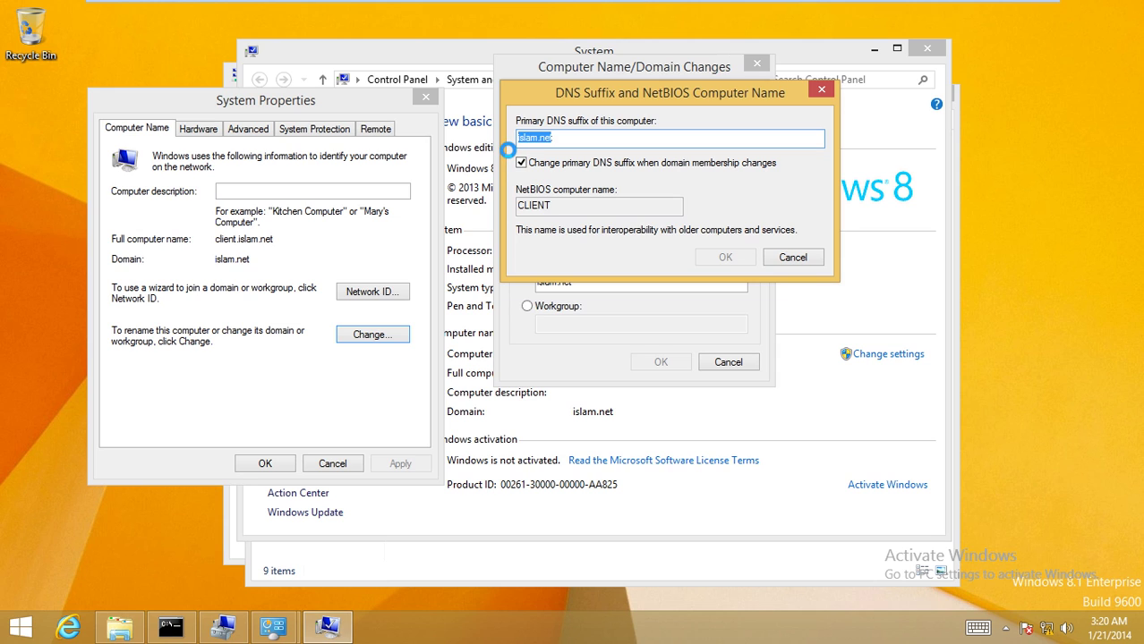
click(793, 256)
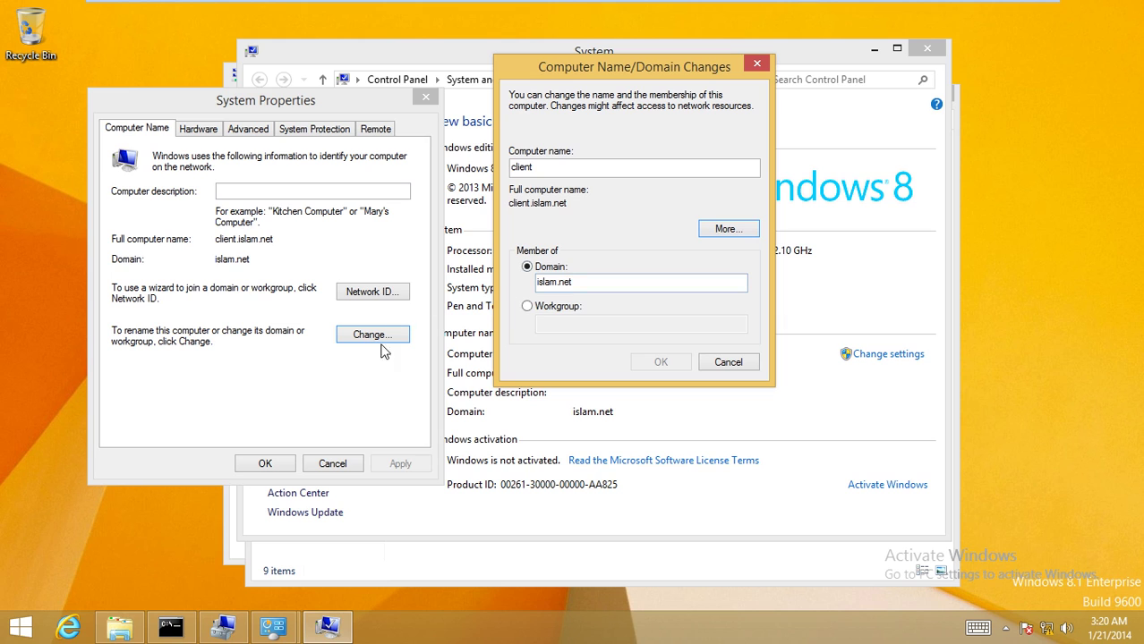
click(732, 362)
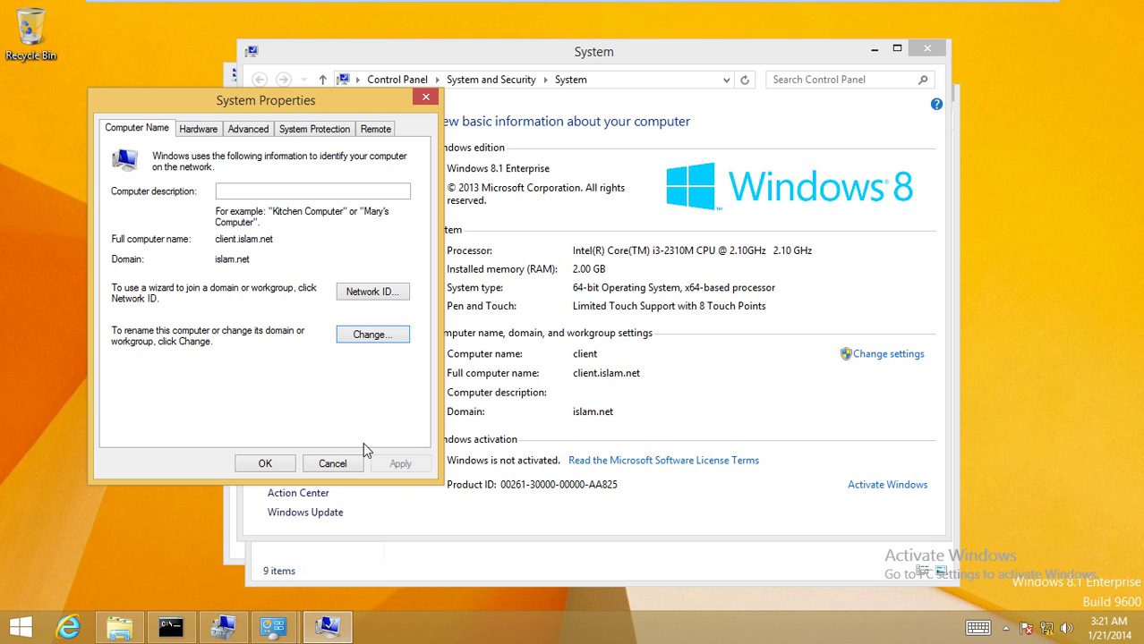
- Minimize the virtual machine window, open the host PC's computer name settings from its system properties, and move that dialog up over the System window
mouse_move(898, 3)
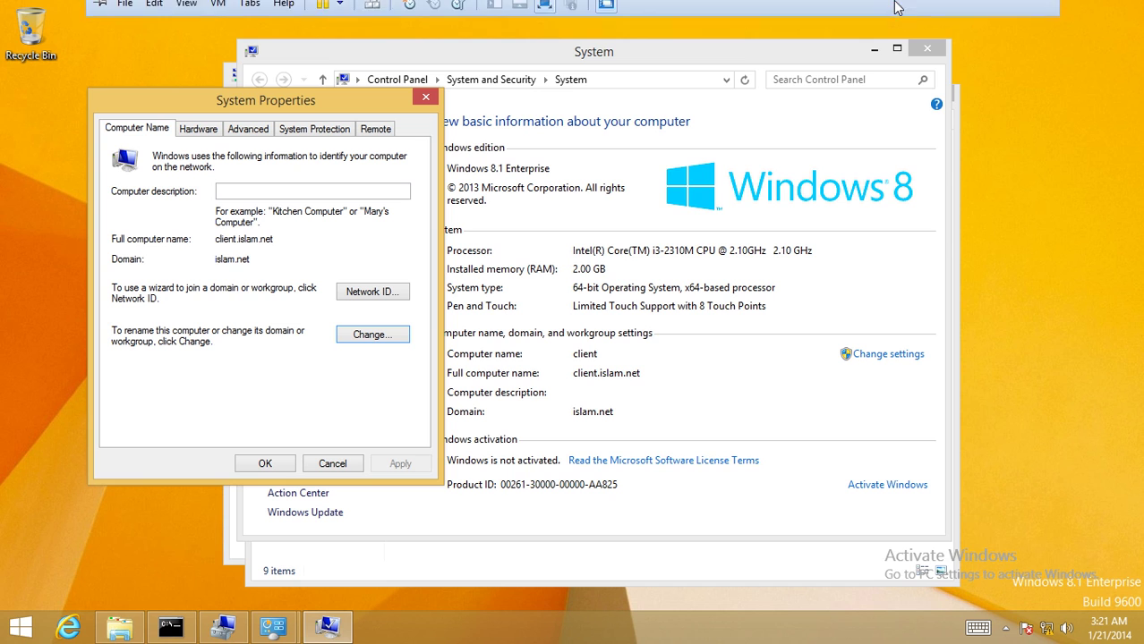
click(994, 12)
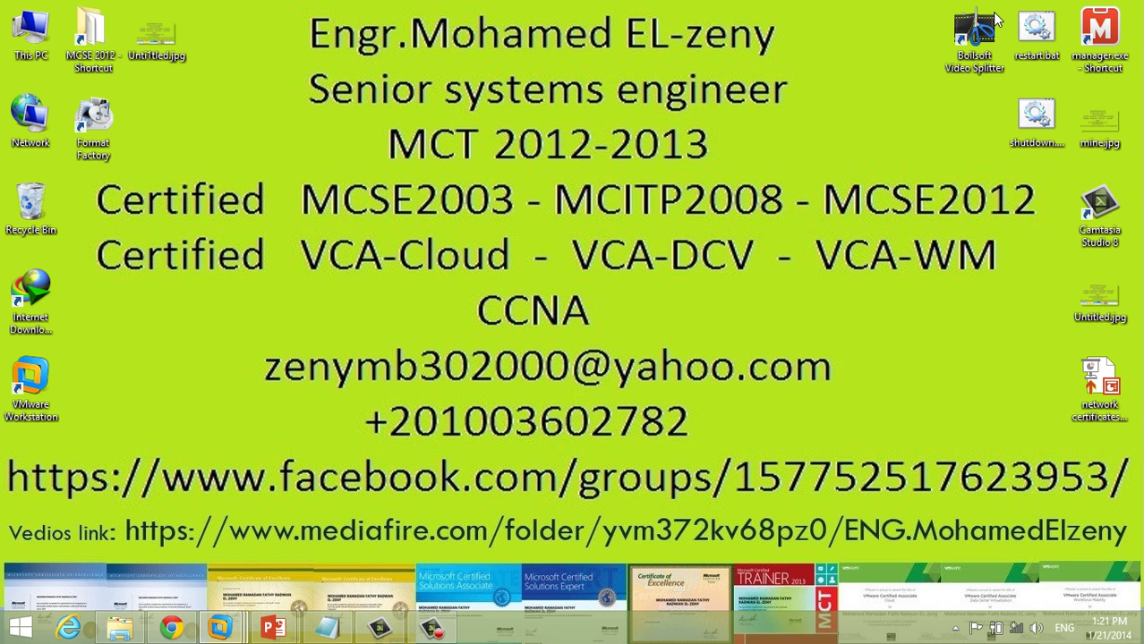
right_click(1015, 632)
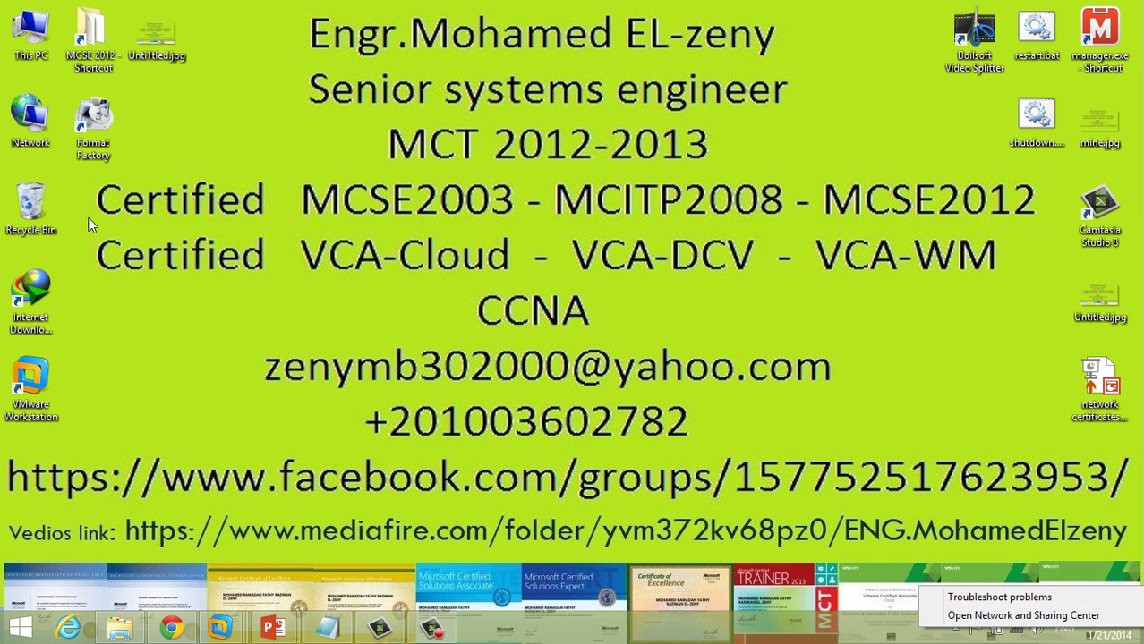
click(298, 198)
right_click(32, 50)
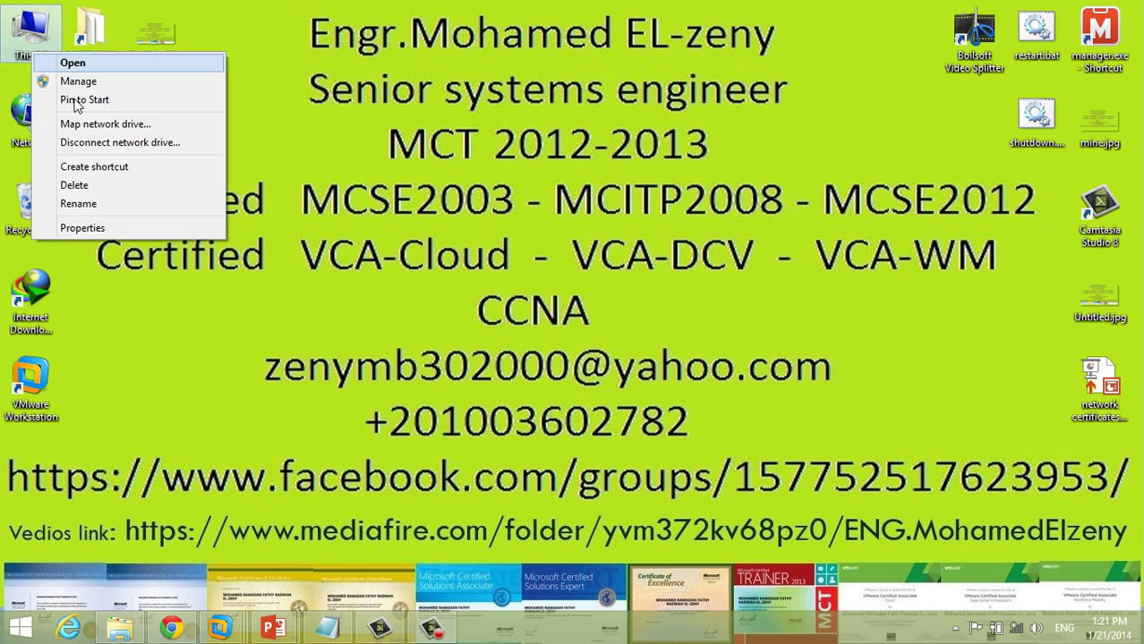
click(160, 234)
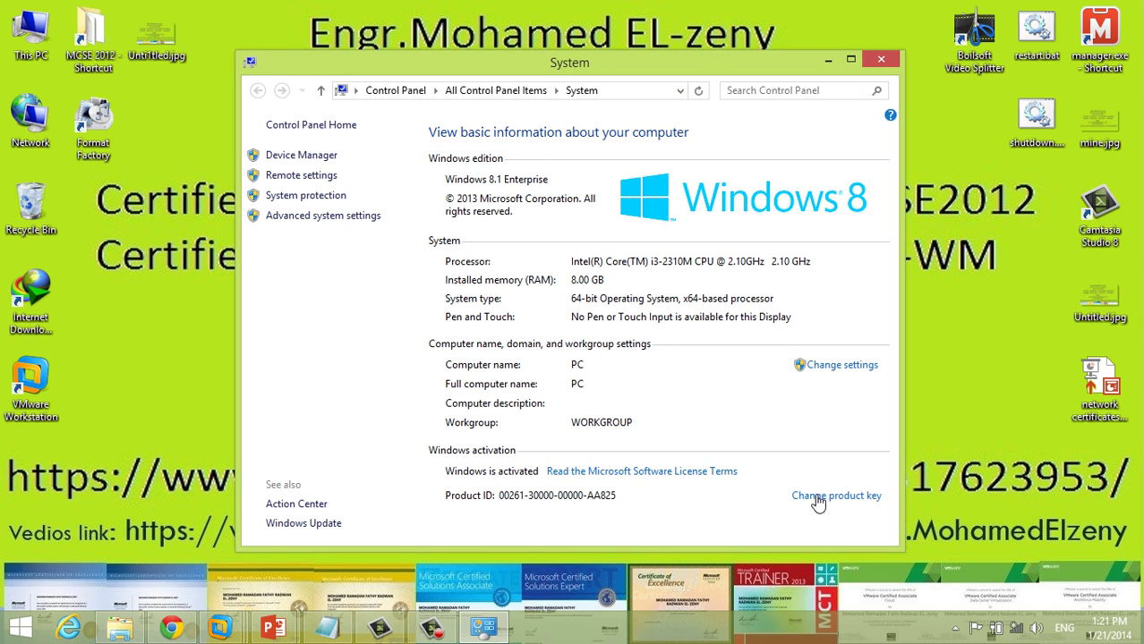
click(832, 369)
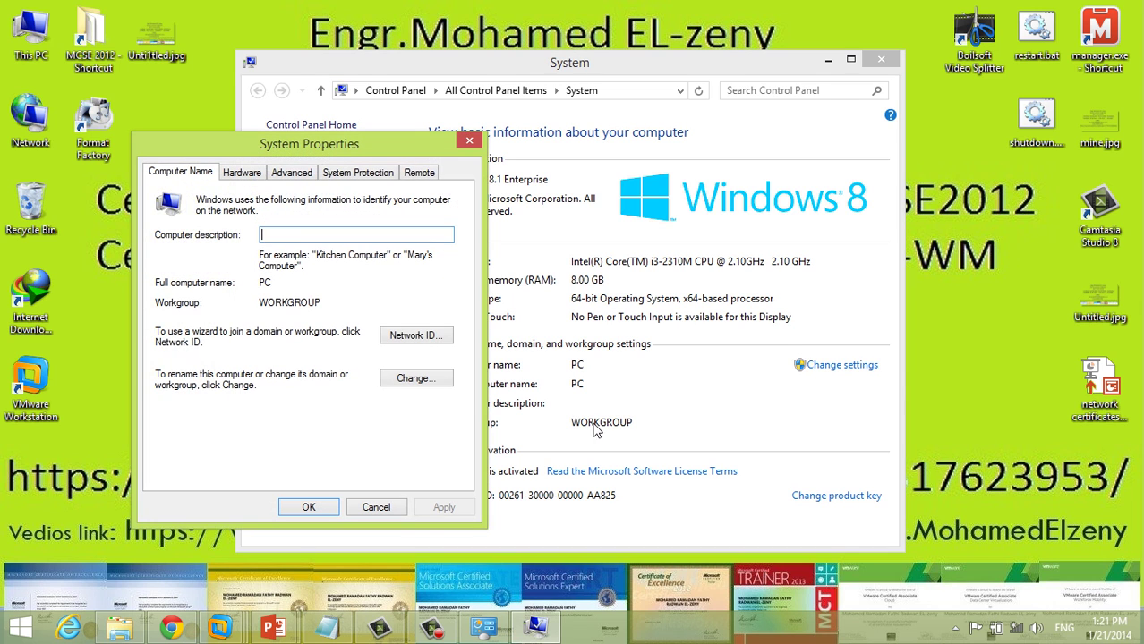
drag(391, 151, 538, 80)
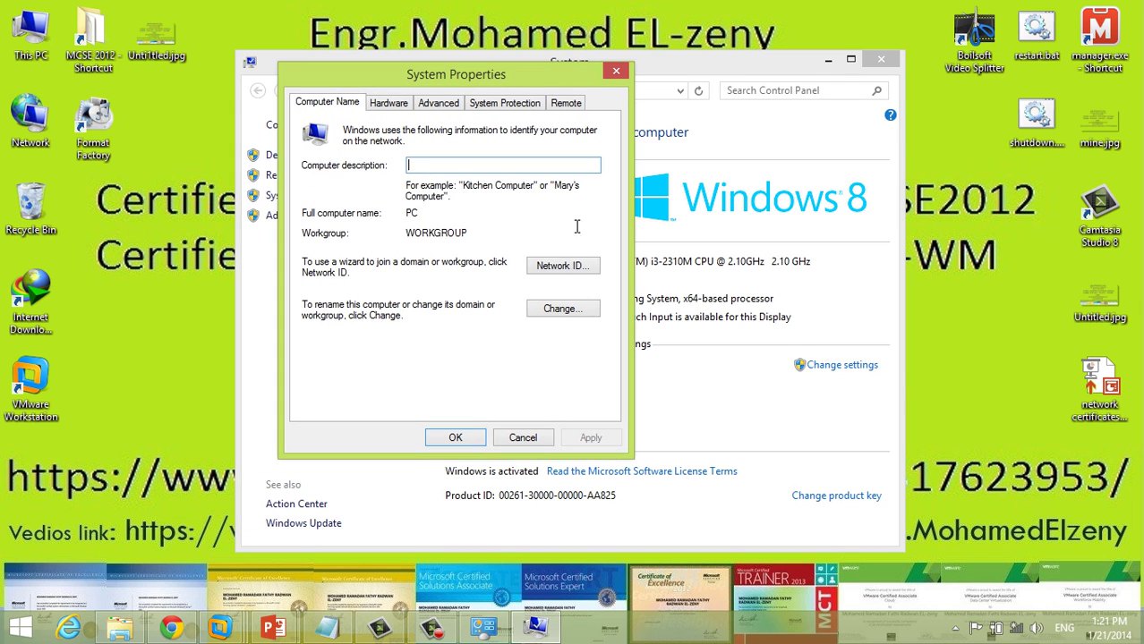
- Examine the host's primary DNS suffix and toggle its option for changing with domain membership, cancelling out without saving
click(566, 308)
click(522, 265)
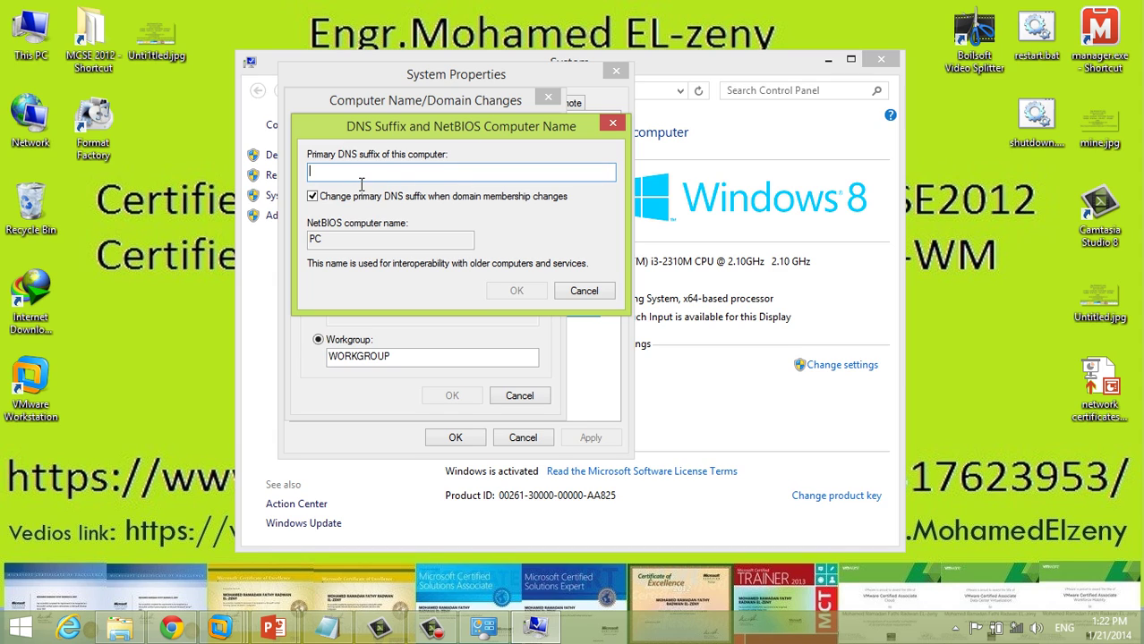
click(319, 202)
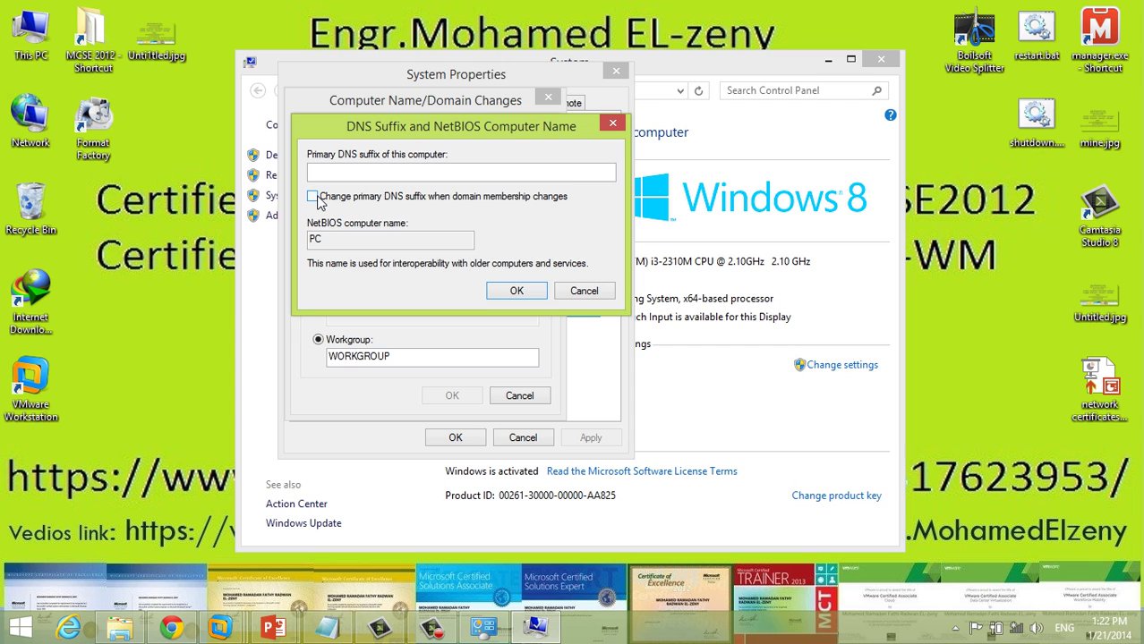
click(318, 199)
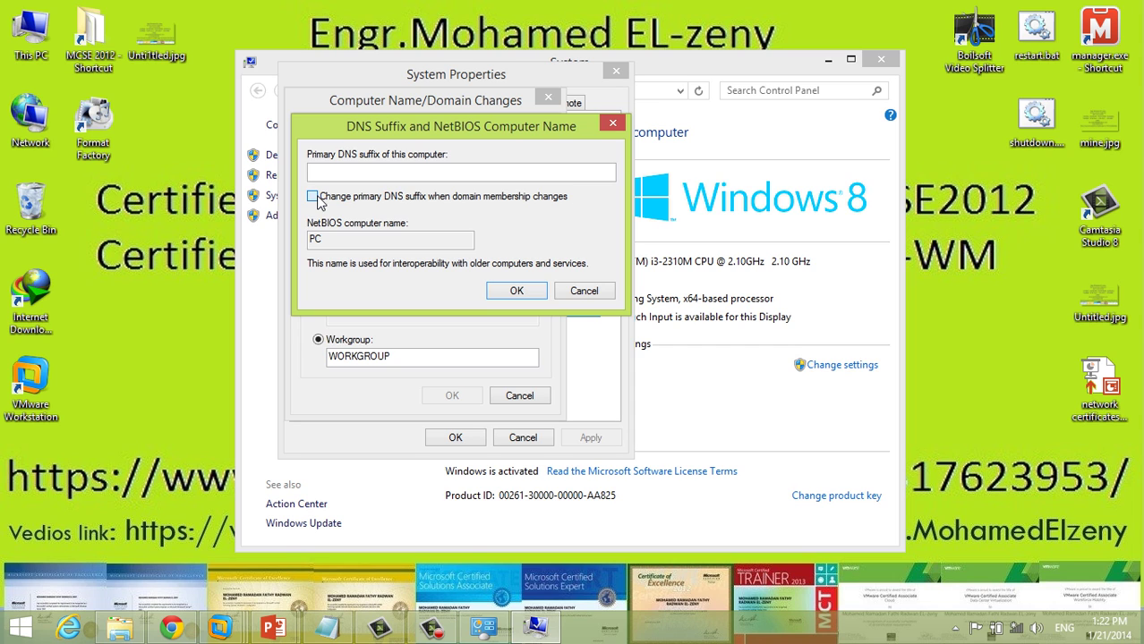
click(604, 296)
click(532, 396)
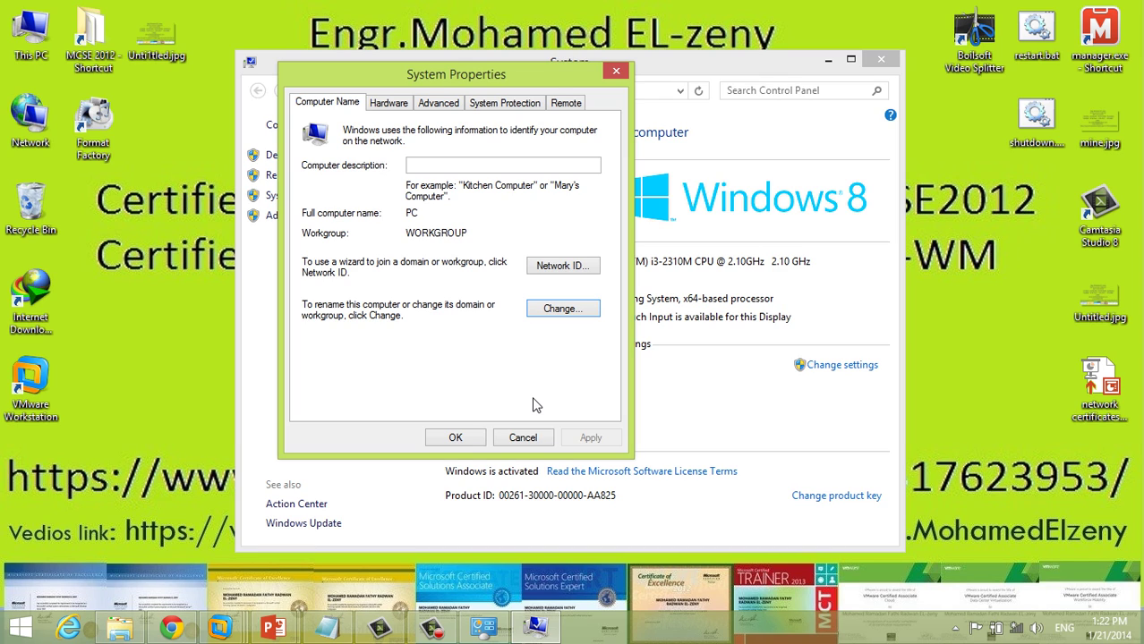
- Review the host's DNS suffix and NetBIOS computer name again, and cancel all dialogs including System Properties
click(577, 318)
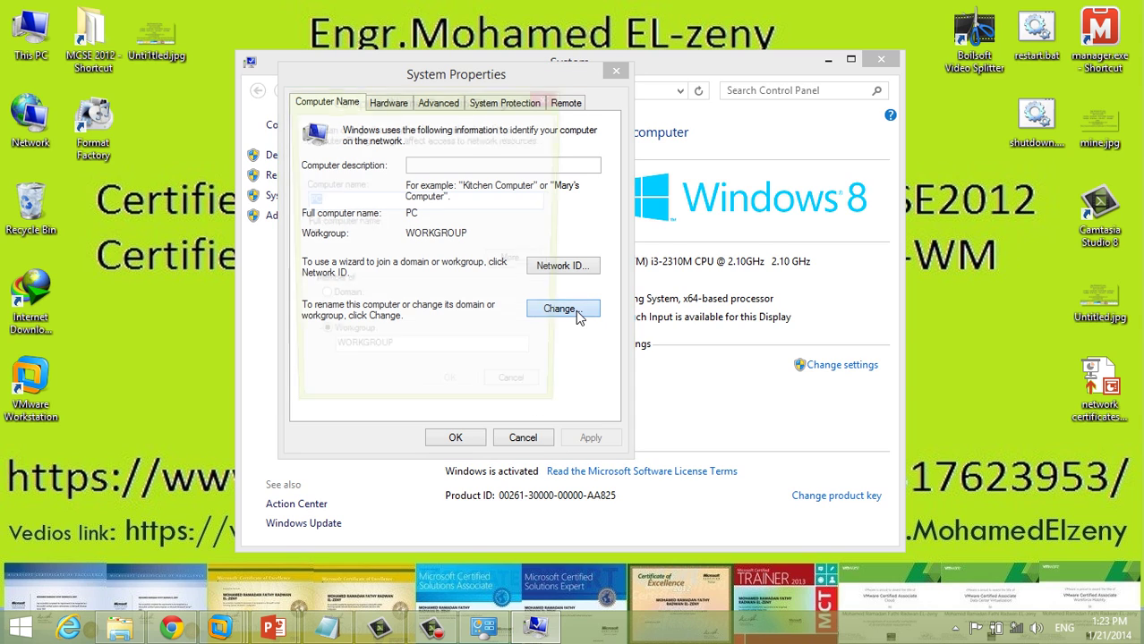
click(537, 271)
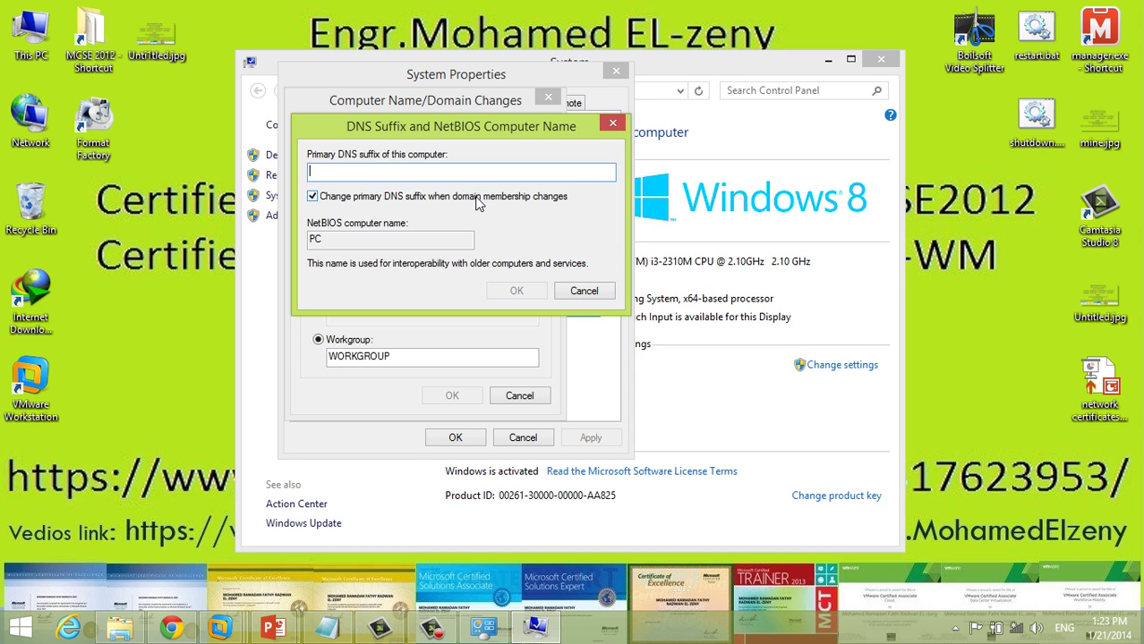
click(583, 291)
click(519, 396)
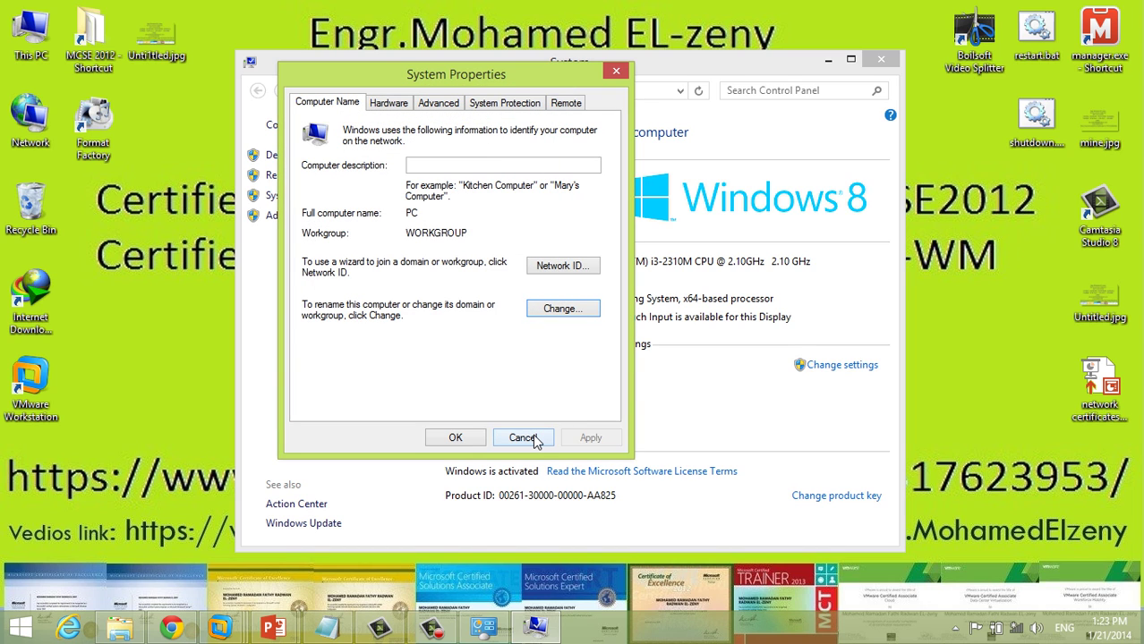
click(528, 437)
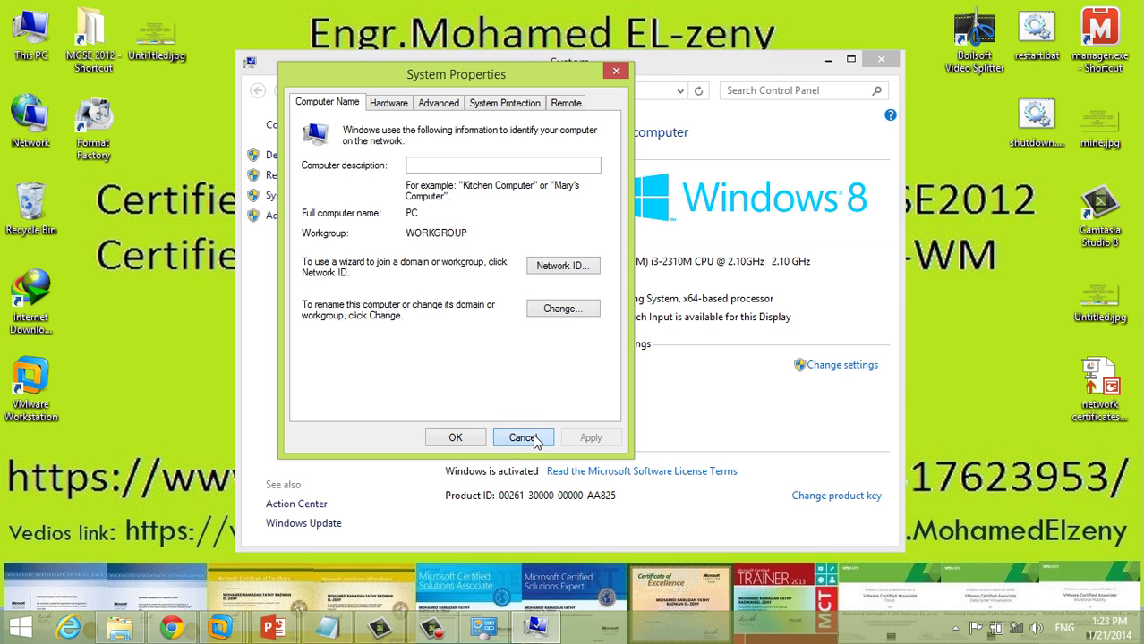
- Switch to CLIENT8.1 and clear its desktop by closing System Properties, System and This PC and minimizing Network and Sharing Center
mouse_move(235, 626)
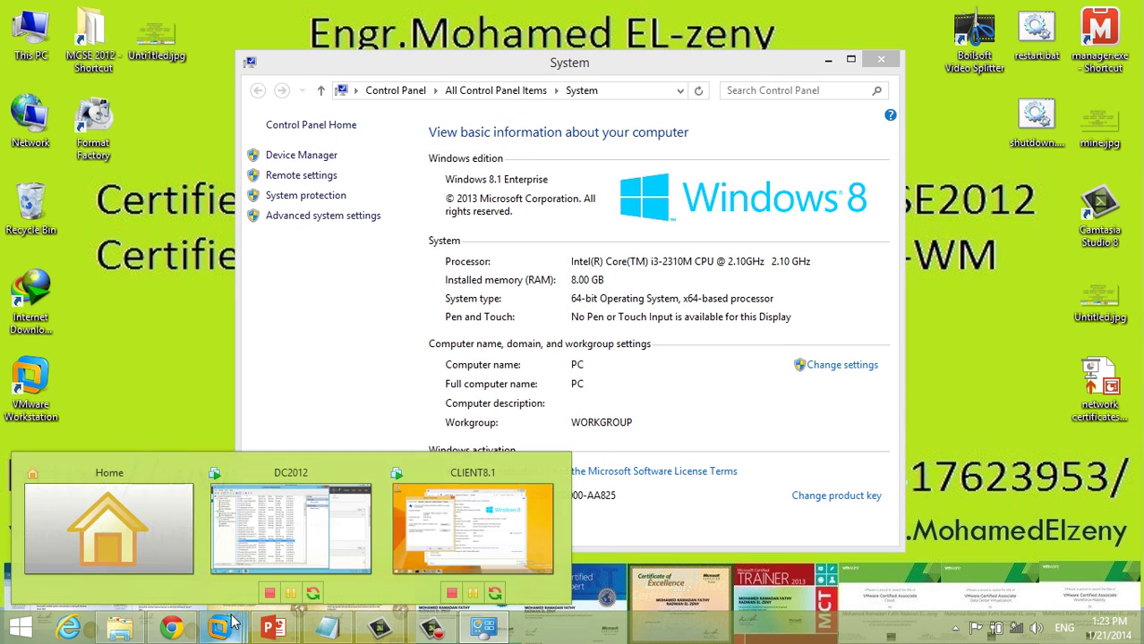
click(448, 549)
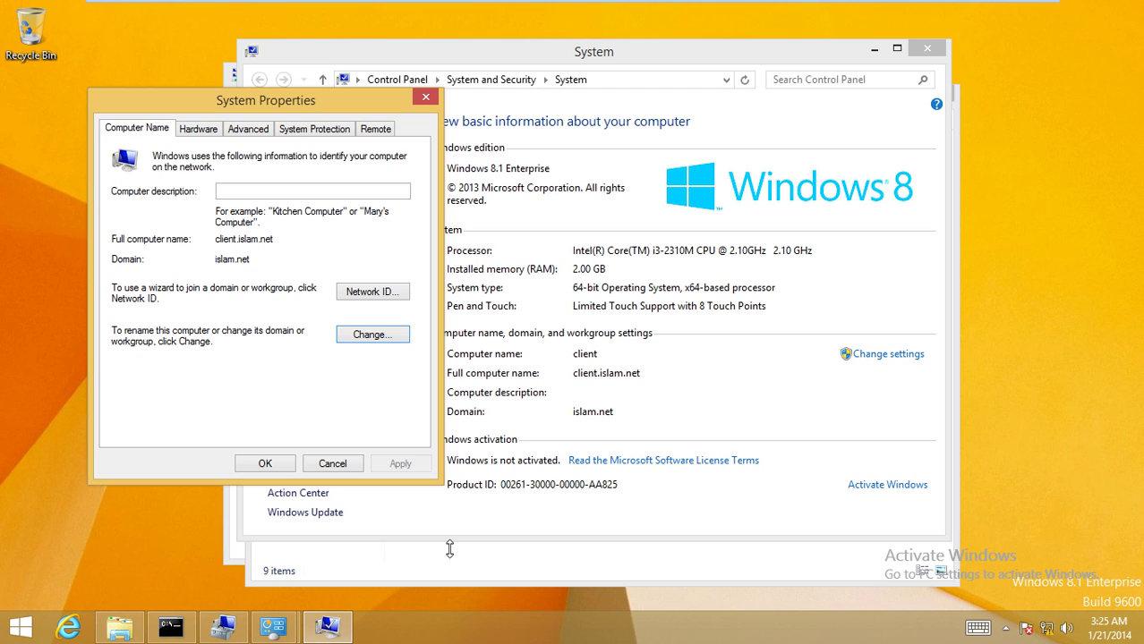
click(332, 464)
click(927, 47)
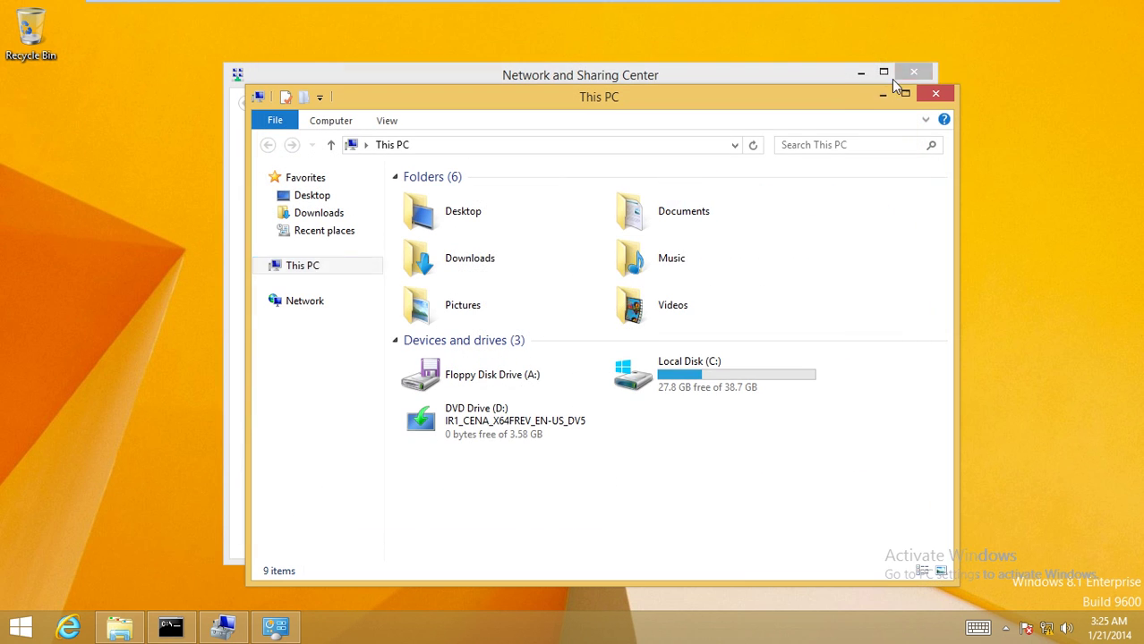
click(924, 75)
click(908, 74)
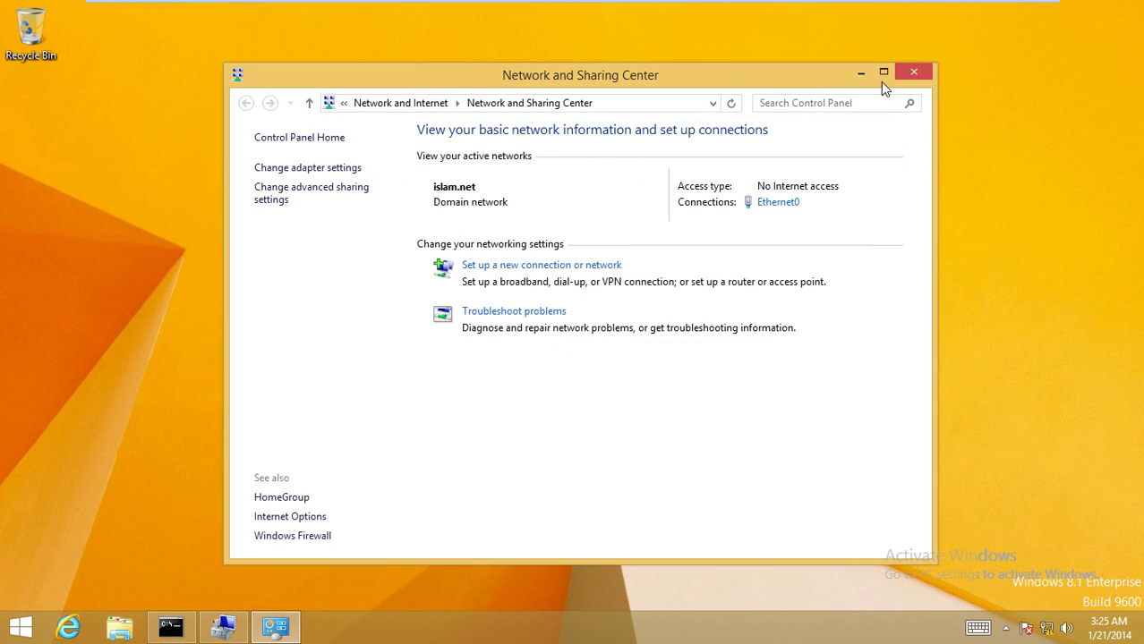
click(881, 71)
- Switch to DC2012 and clear its desktop by closing Computer Management and all network windows and minimizing Server Manager
mouse_move(548, 4)
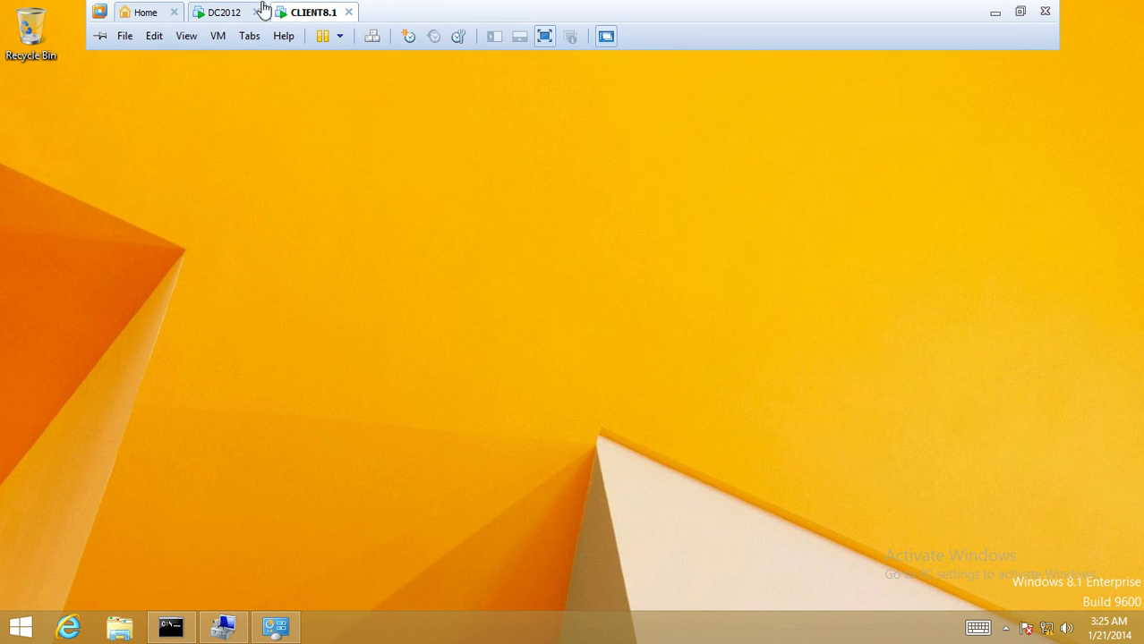
click(243, 12)
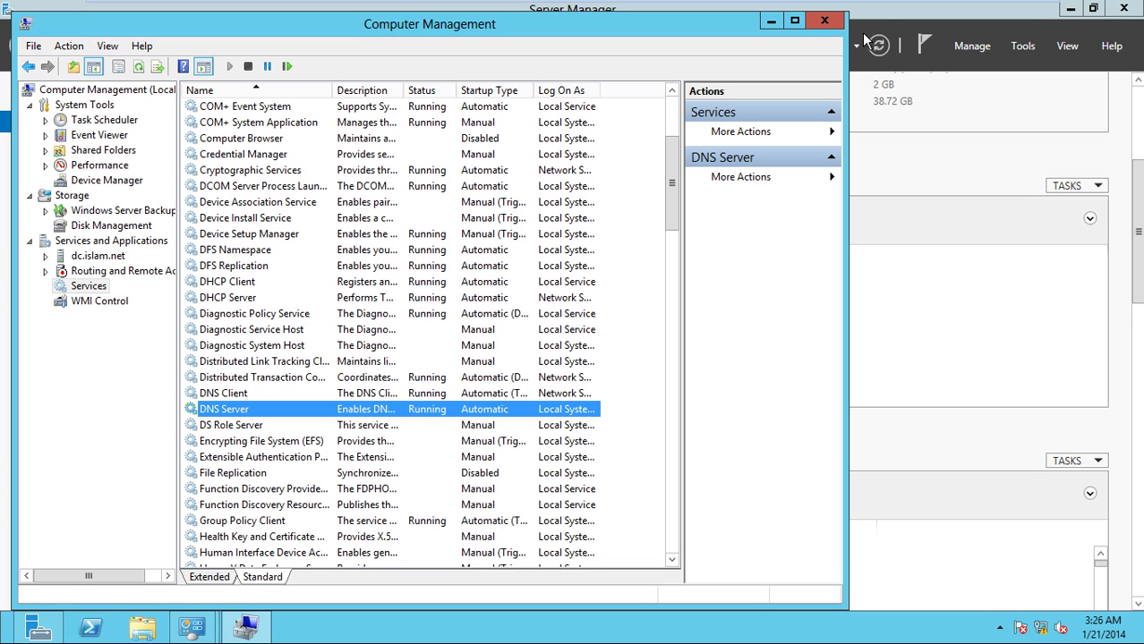
click(824, 20)
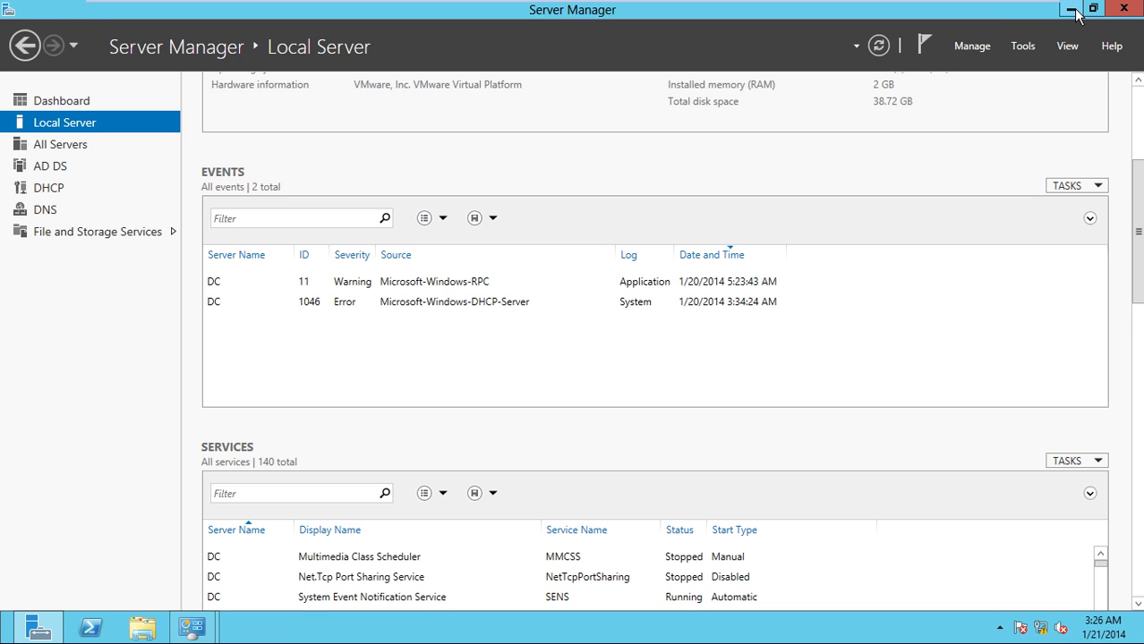
click(1075, 13)
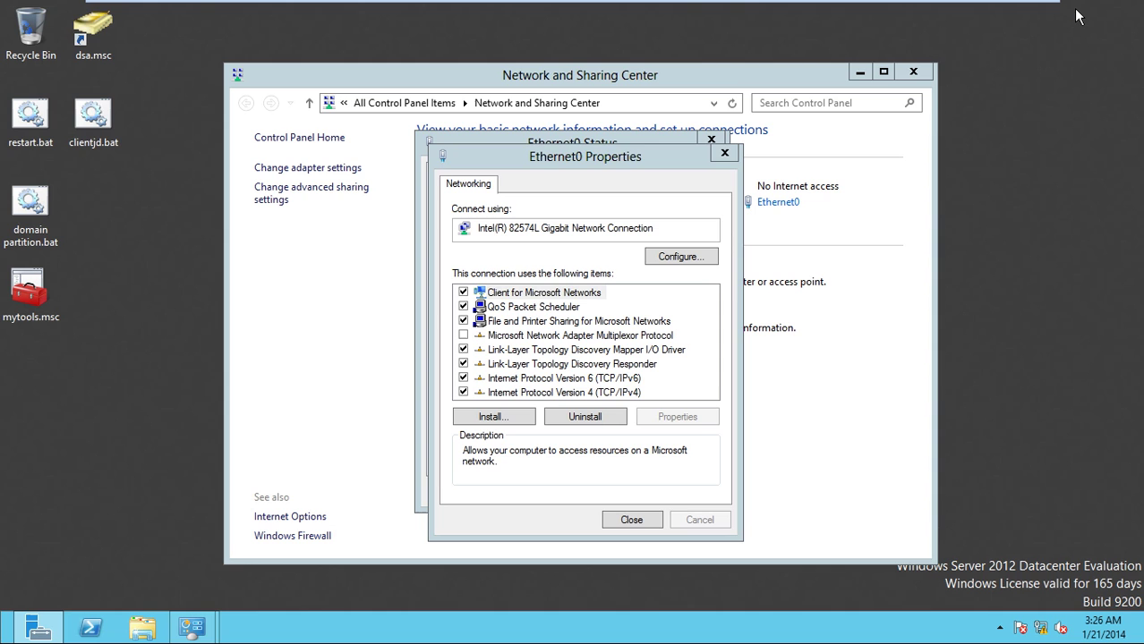
click(725, 156)
click(712, 141)
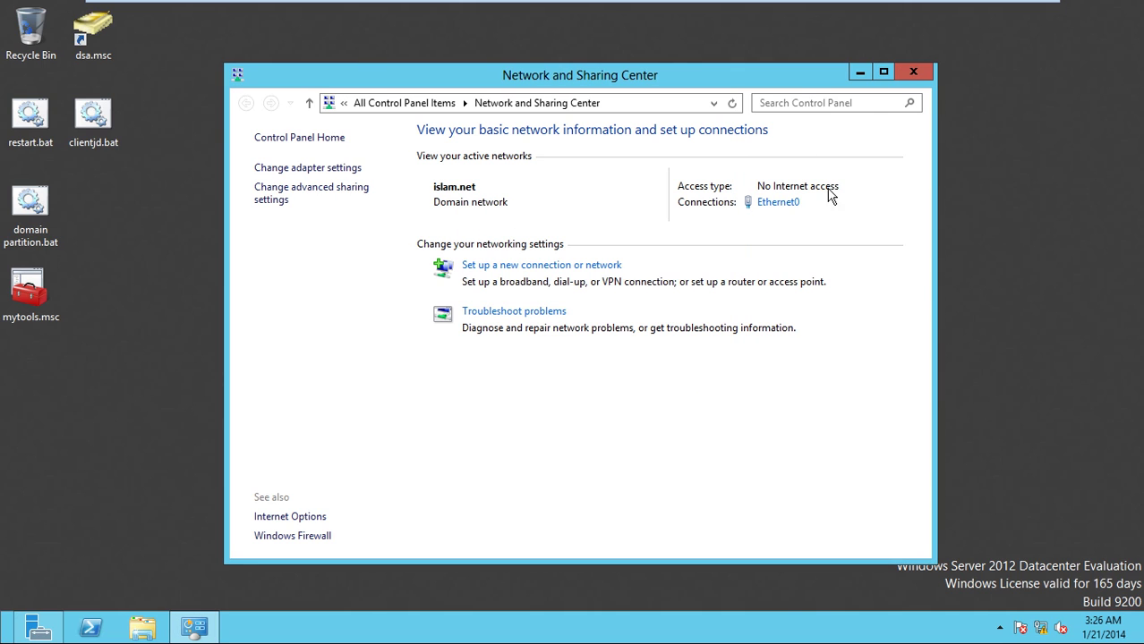
click(914, 73)
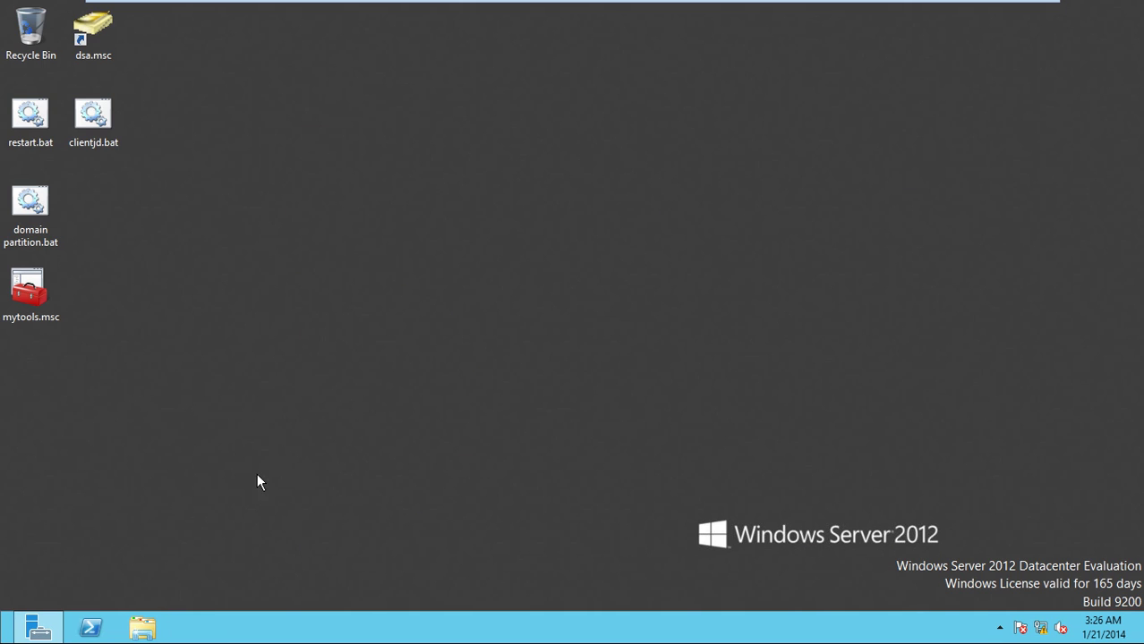
- Restore Server Manager on DC2012, launch the DNS management tool, and maximize its window
click(39, 627)
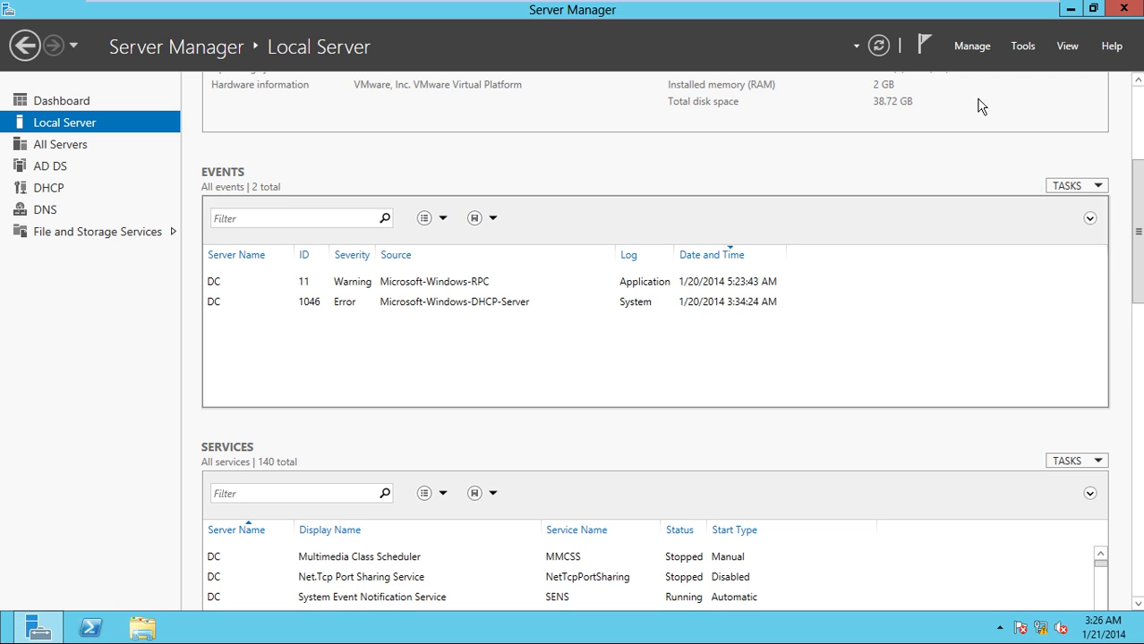
click(1026, 47)
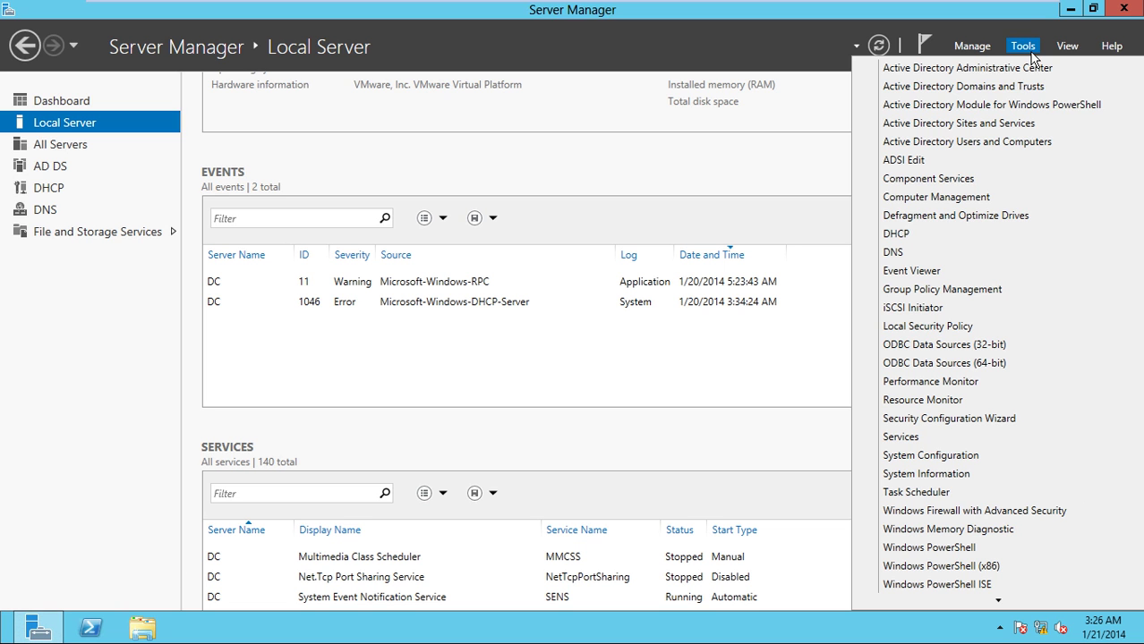
click(947, 257)
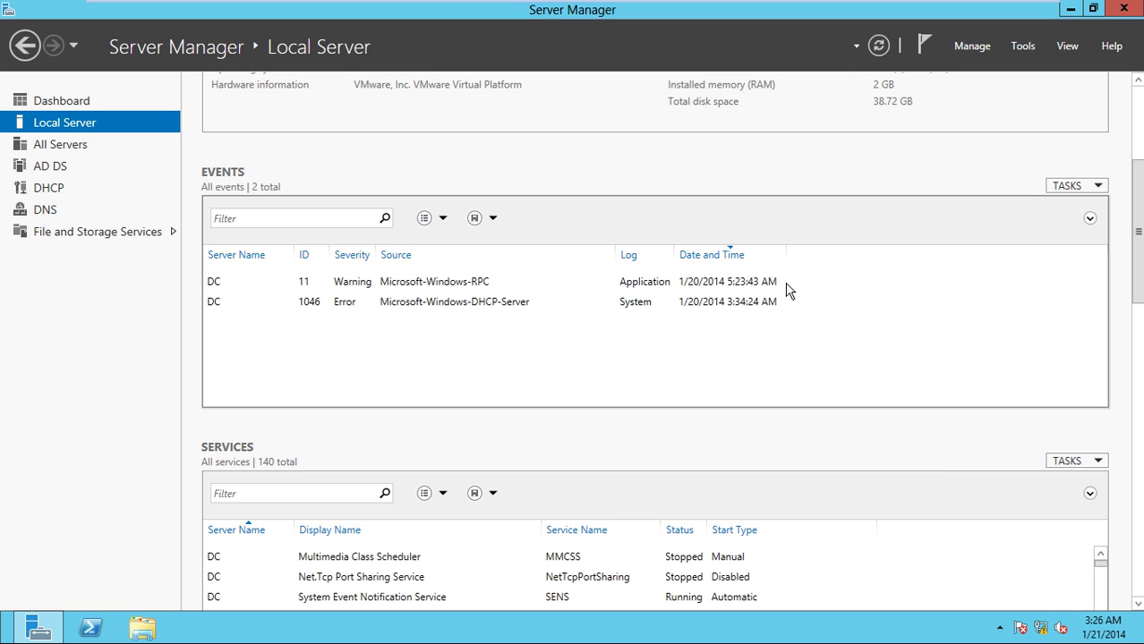
double_click(498, 60)
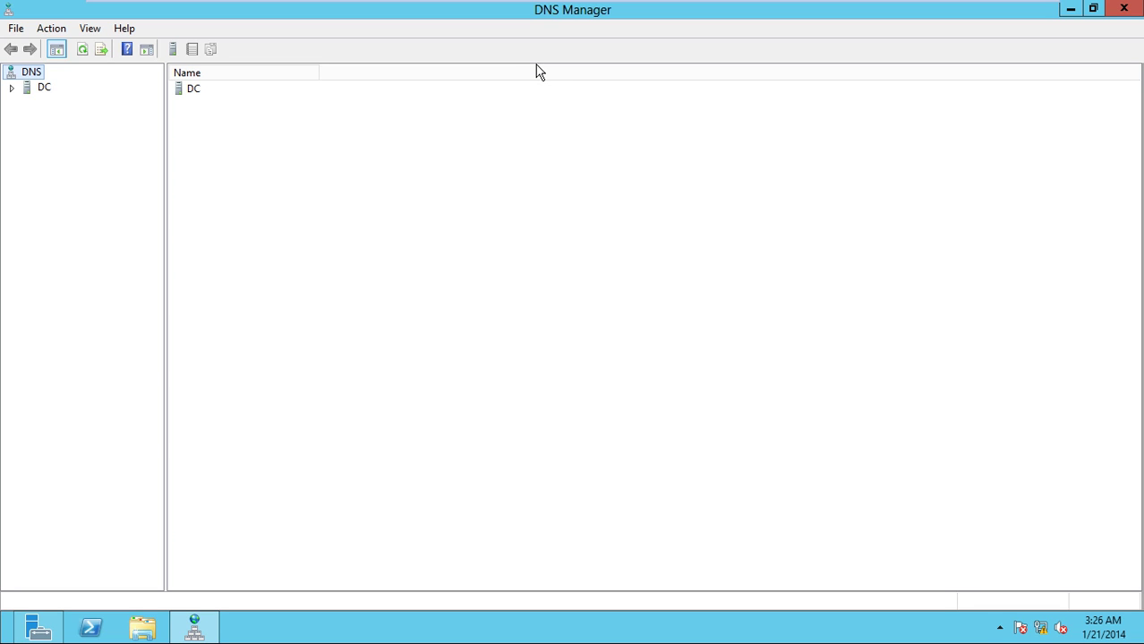
- Expand the DC server and its Forward Lookup Zones, and display the records of the islam.net zone
double_click(27, 88)
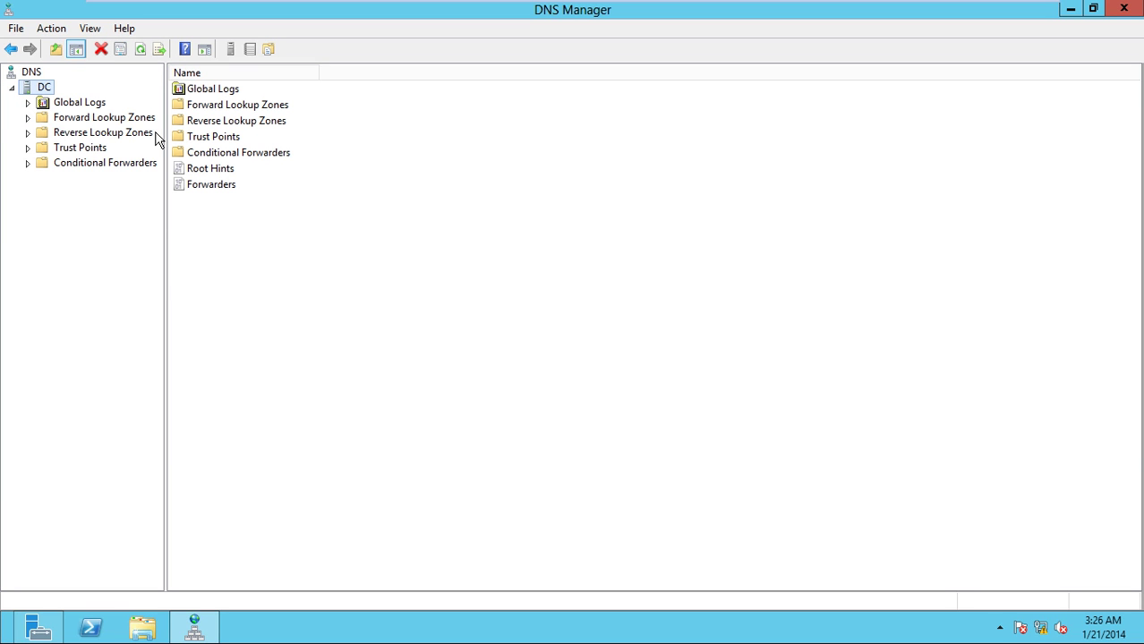
double_click(40, 121)
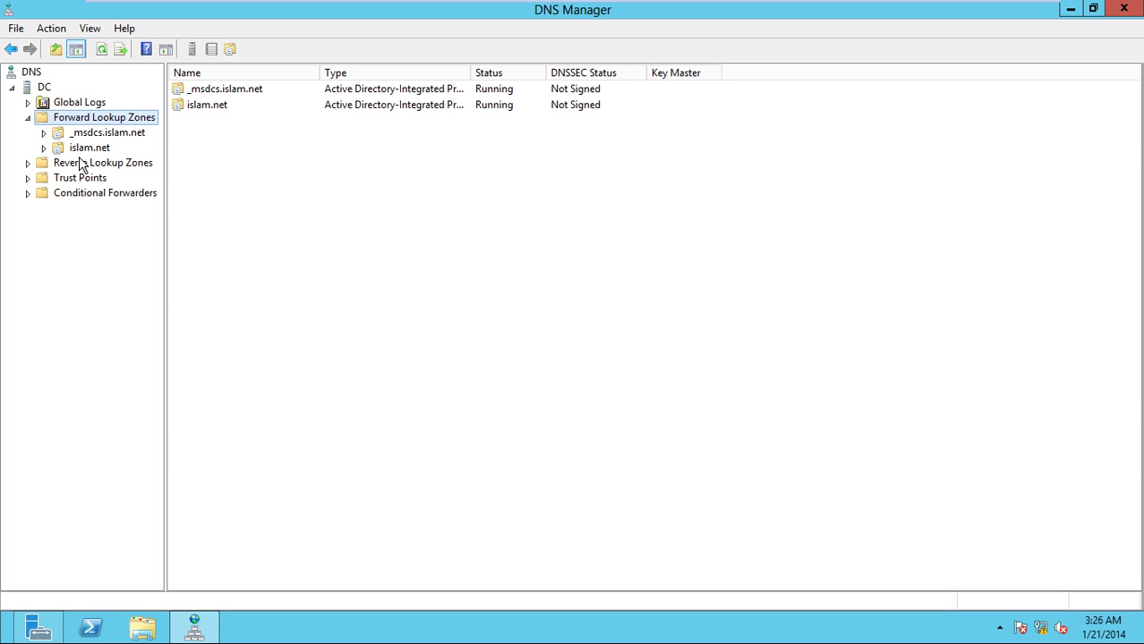
click(82, 149)
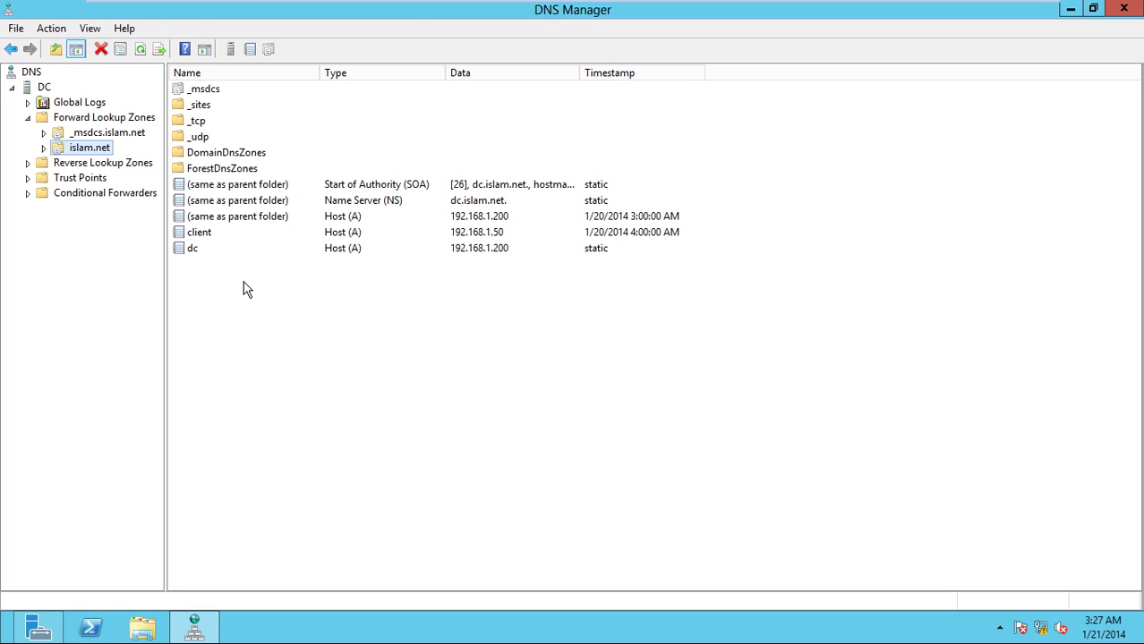
- Open the properties of the islam.net forward lookup zone and move the dialog slightly higher
right_click(89, 150)
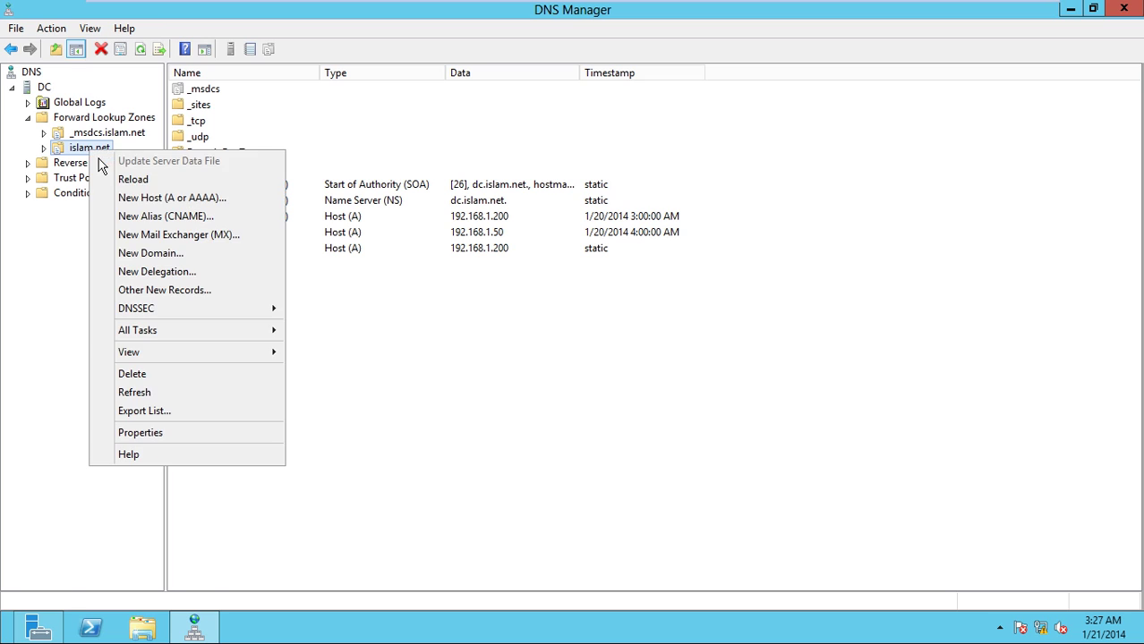
click(230, 435)
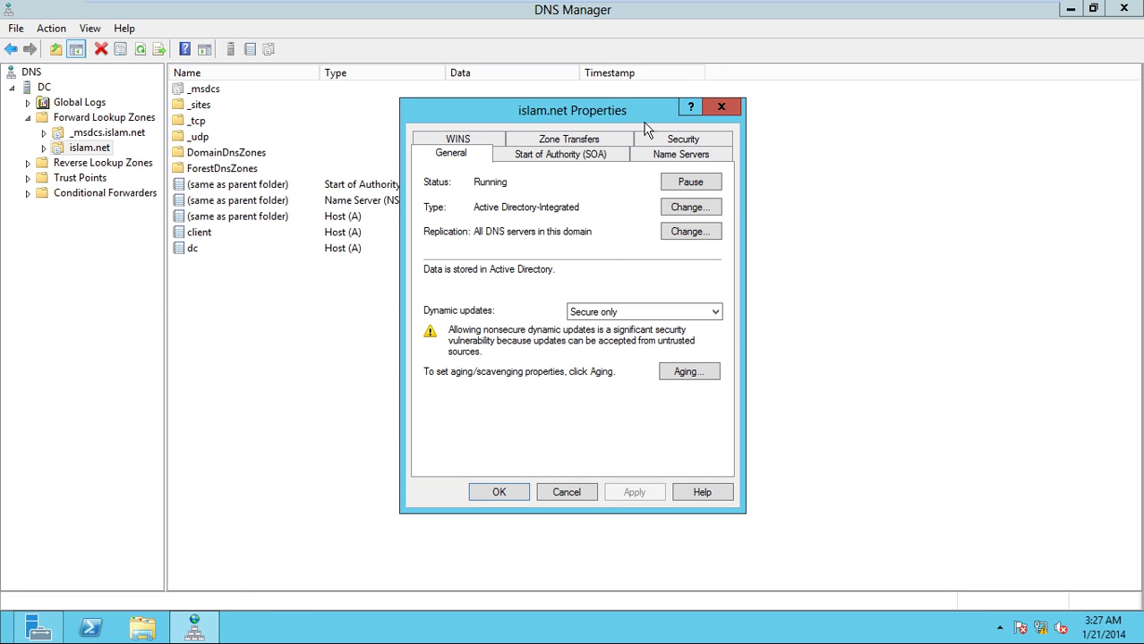
drag(637, 105, 647, 73)
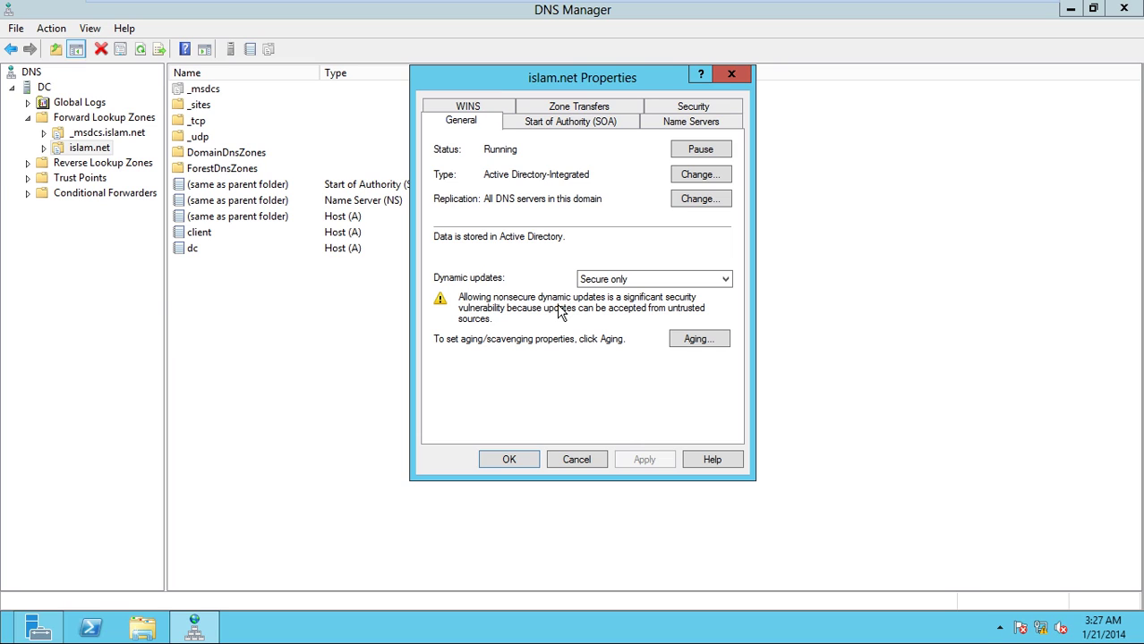
- Review the dynamic update options available for the islam.net zone and close its properties without saving changes
click(730, 286)
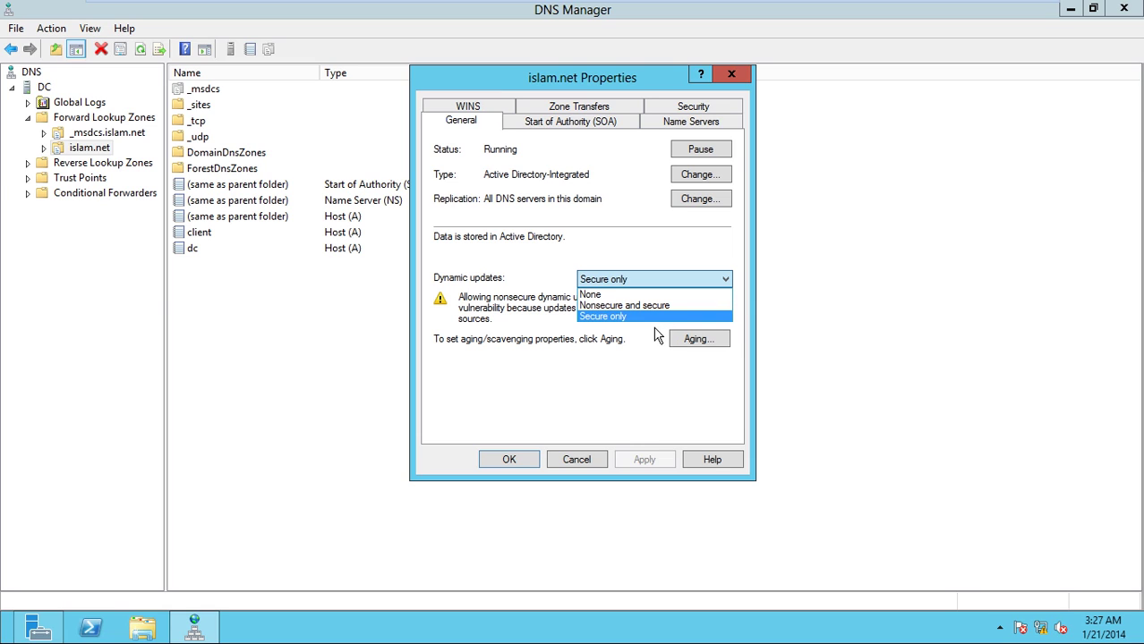
click(647, 399)
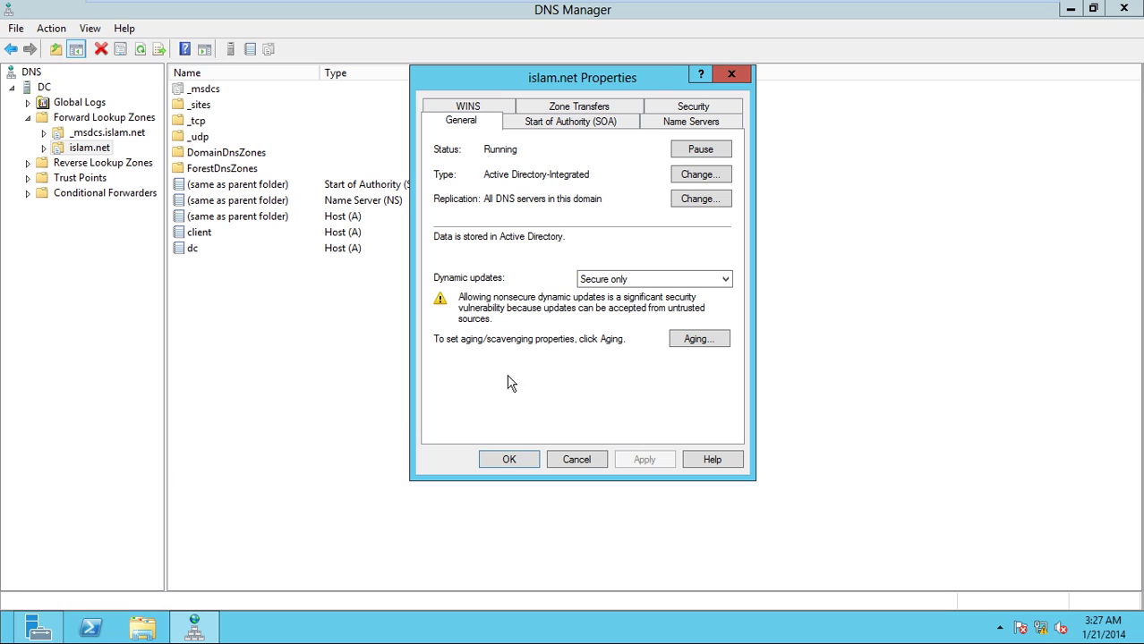
click(577, 459)
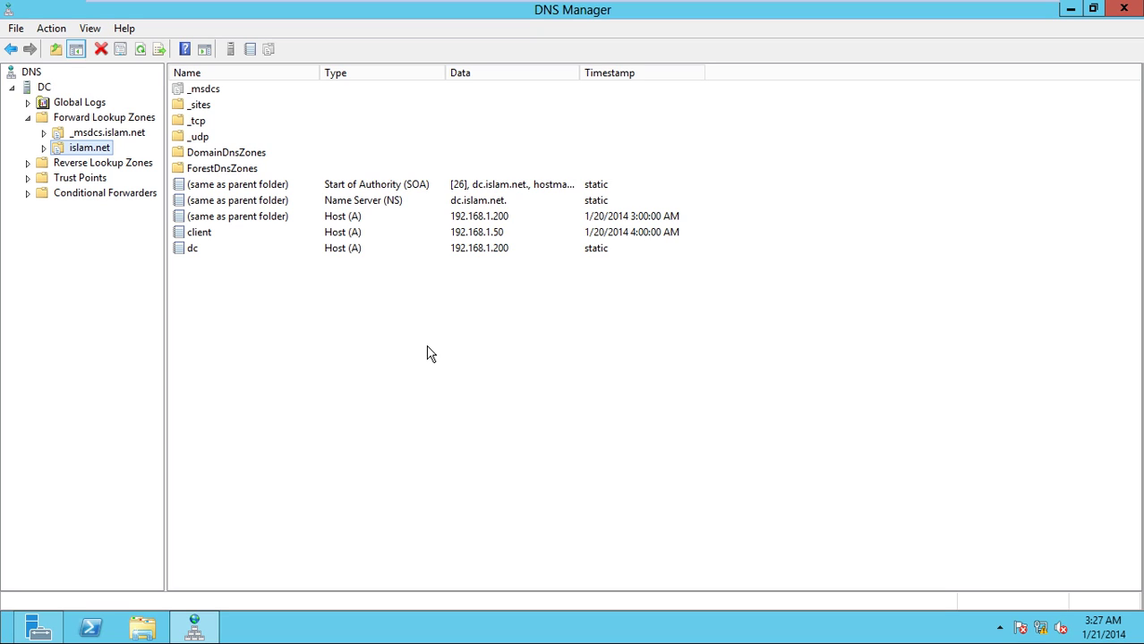
- Reopen the islam.net zone properties and select Nonsecure and secure for dynamic updates
right_click(434, 371)
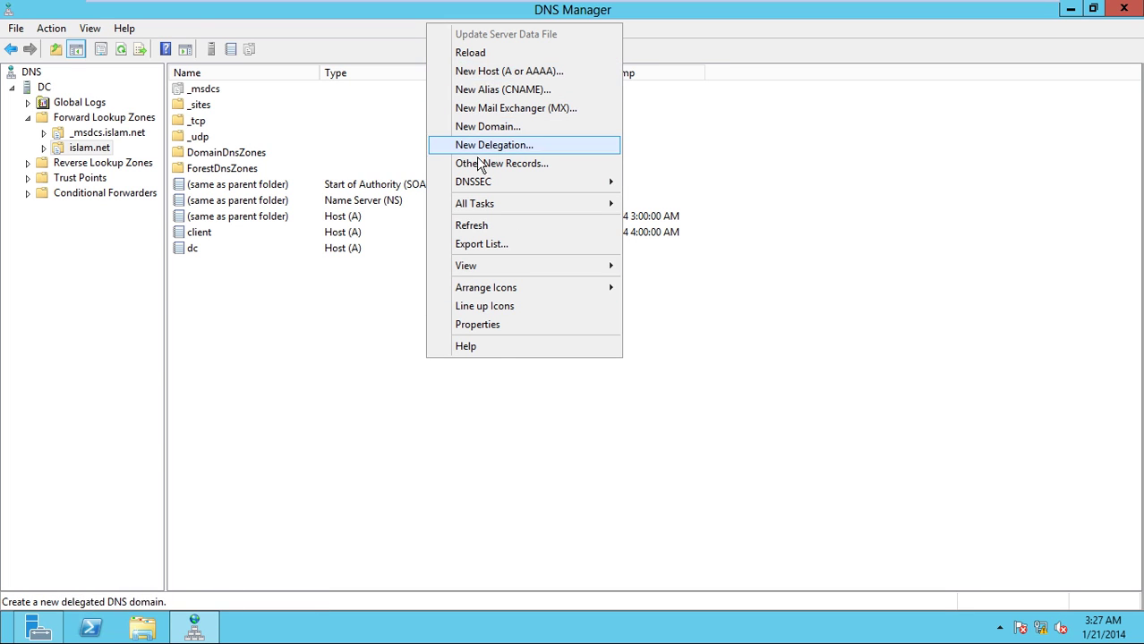
click(528, 425)
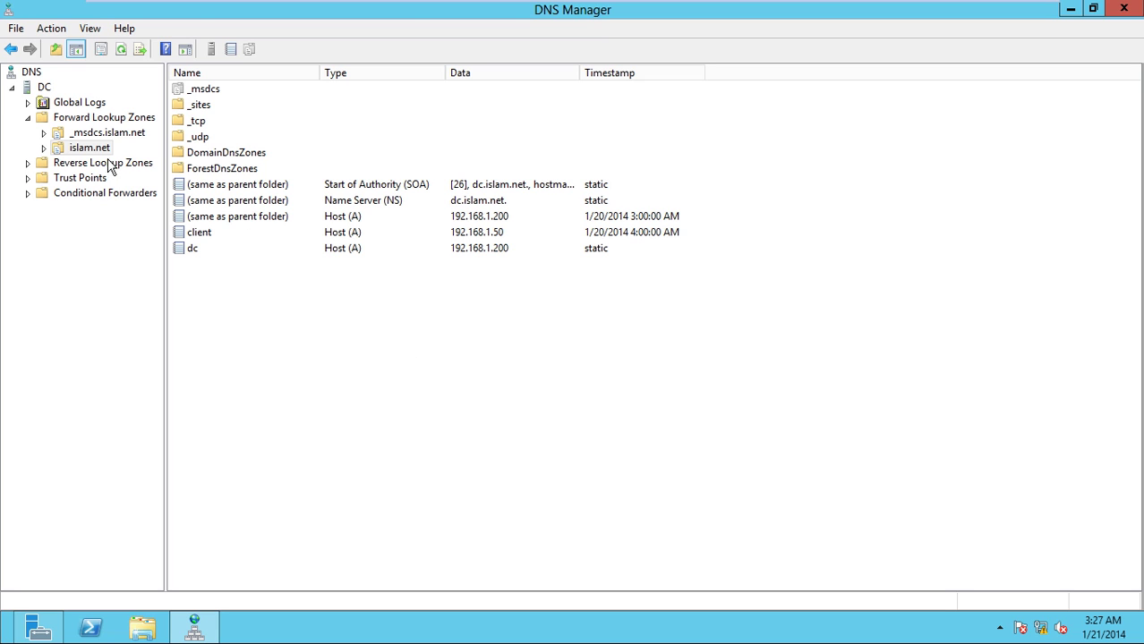
right_click(93, 146)
click(250, 440)
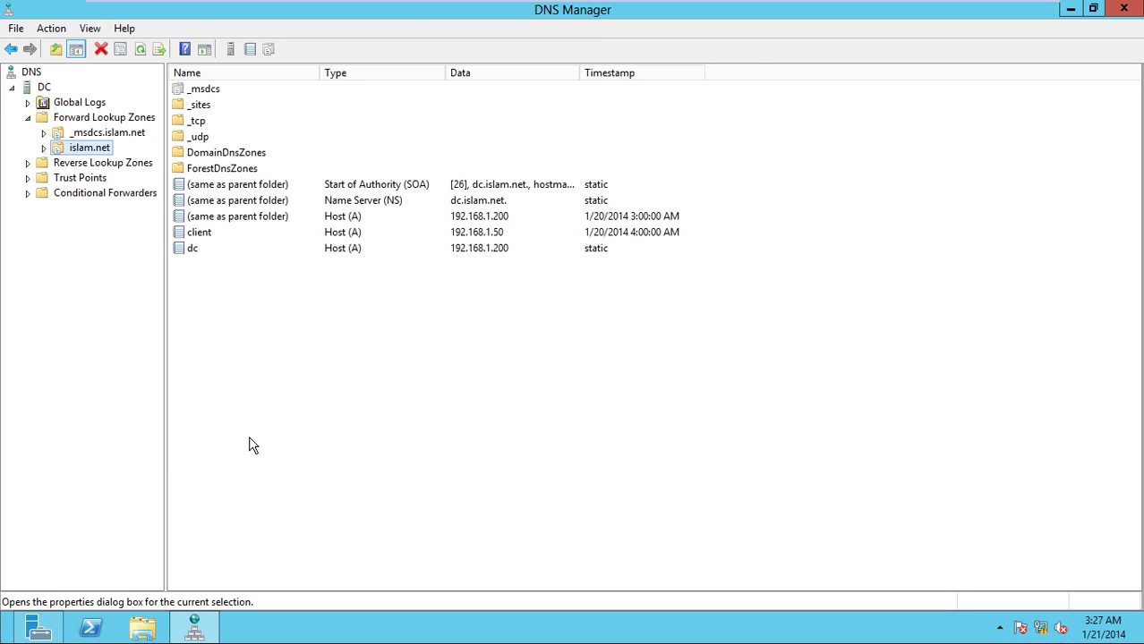
click(617, 280)
click(623, 309)
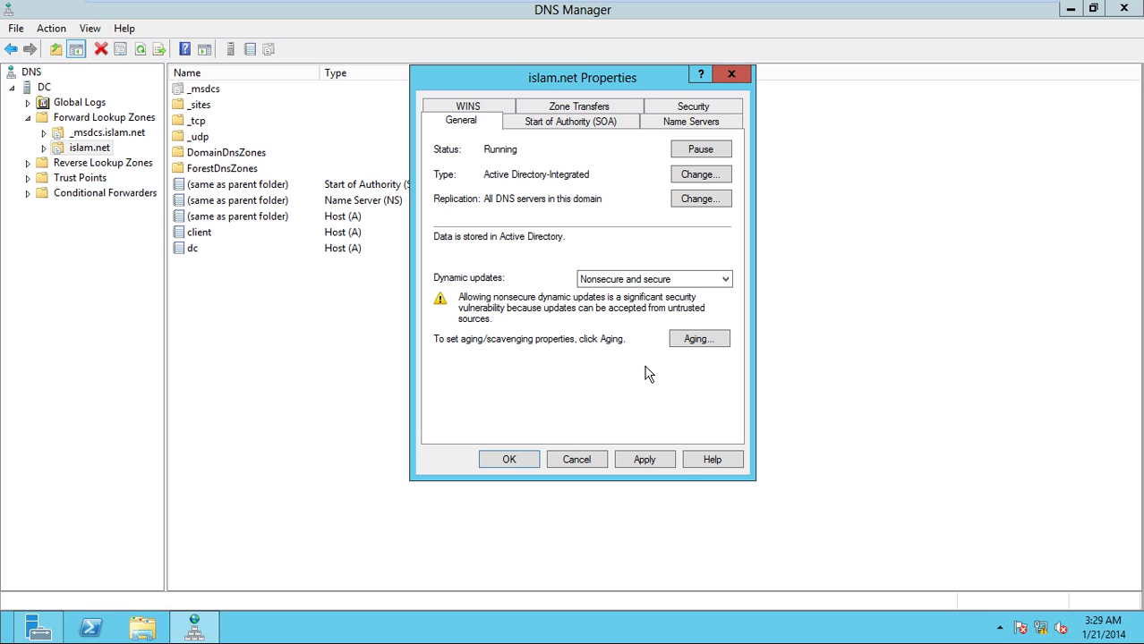
- Examine the aging and scavenging settings of the islam.net zone and close them without saving changes
click(715, 346)
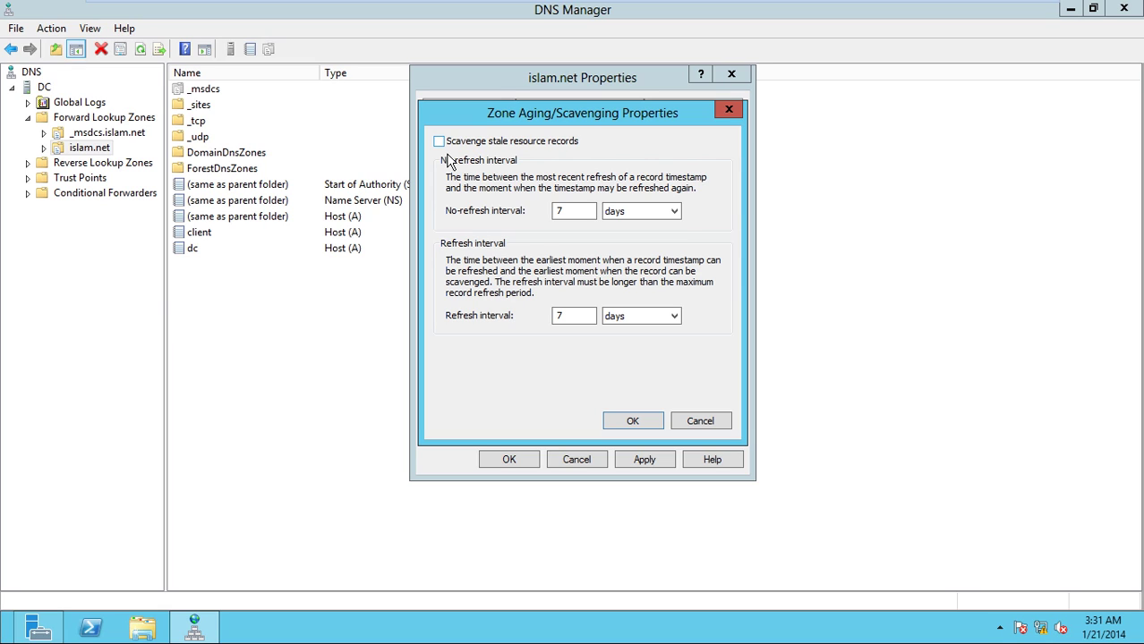
click(722, 426)
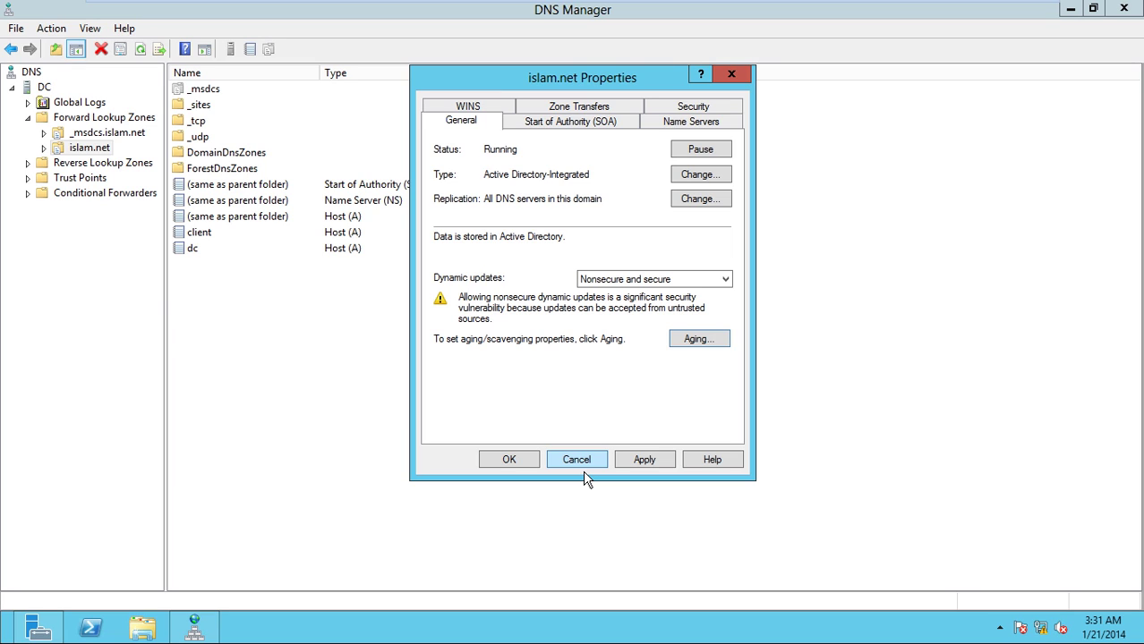
- Take the DC2012 virtual machine out of full-screen mode to reach the host desktop
mouse_move(580, 8)
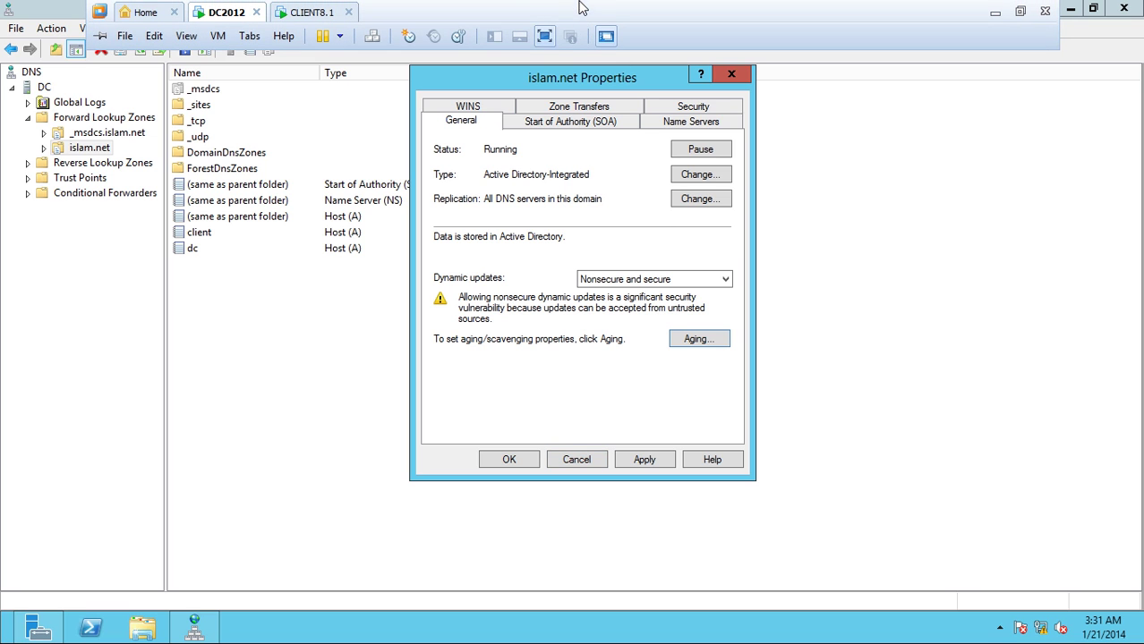
click(544, 35)
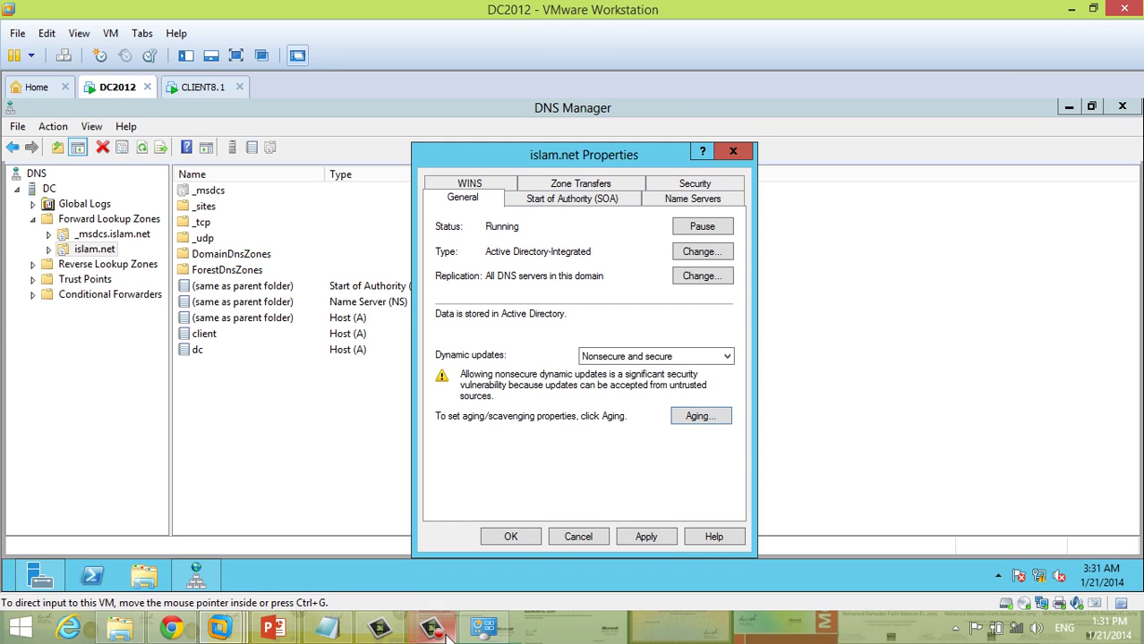
click(446, 634)
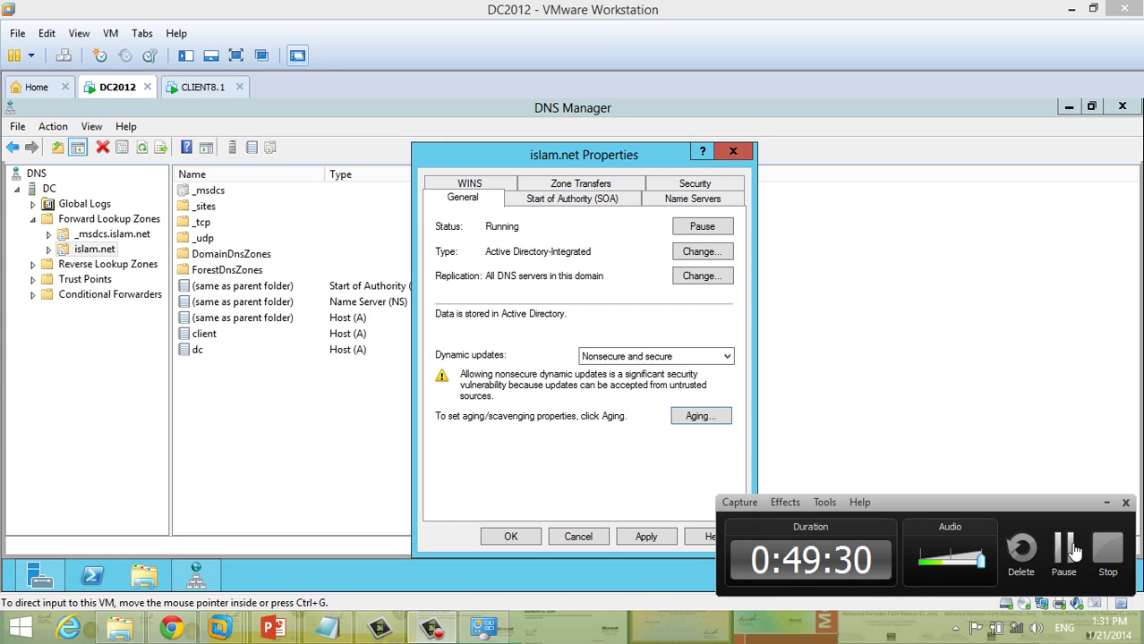